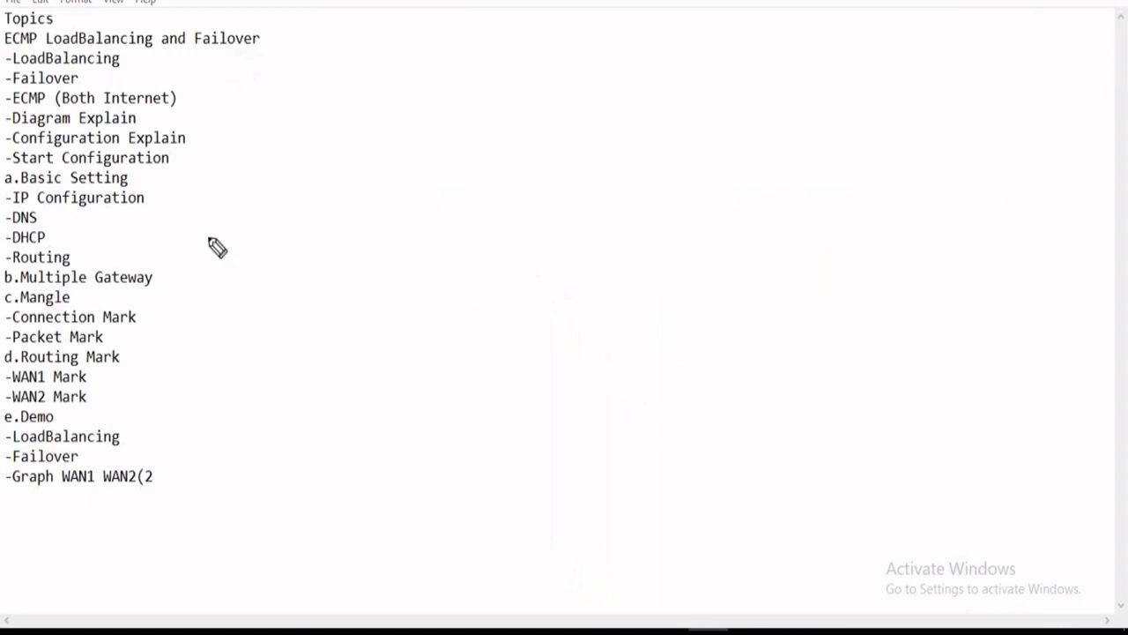
Underline LoadBalancing in the topics list with the pen.
left_click_drag(60, 47, 249, 48)
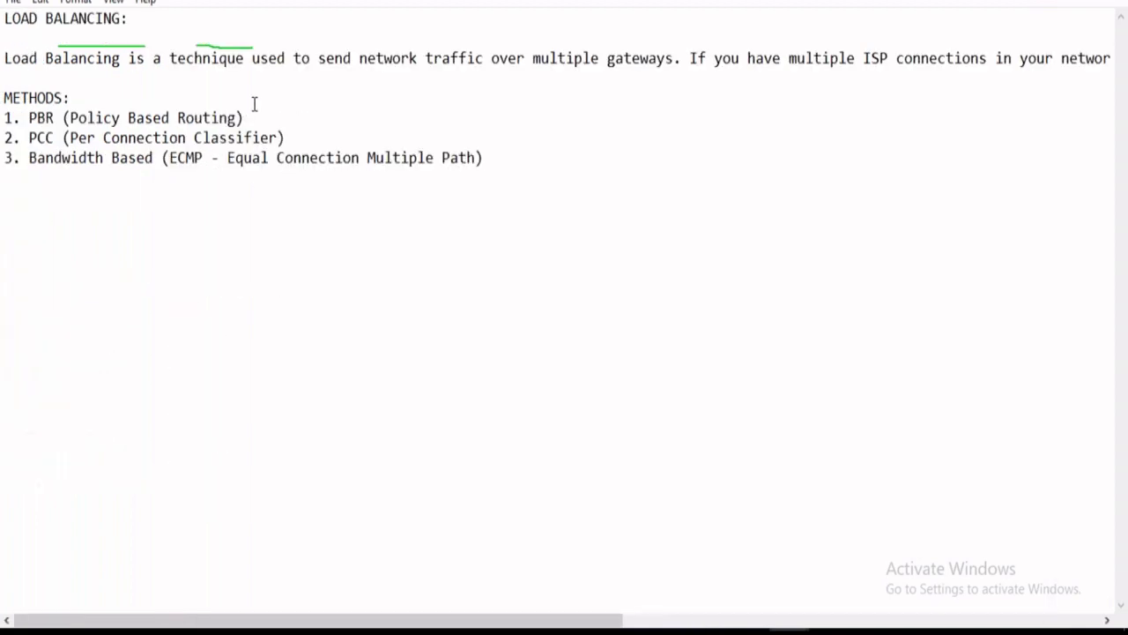
Turn on Word Wrap and sketch the first link clouds, labelling one Link1.
left_click(141, 3)
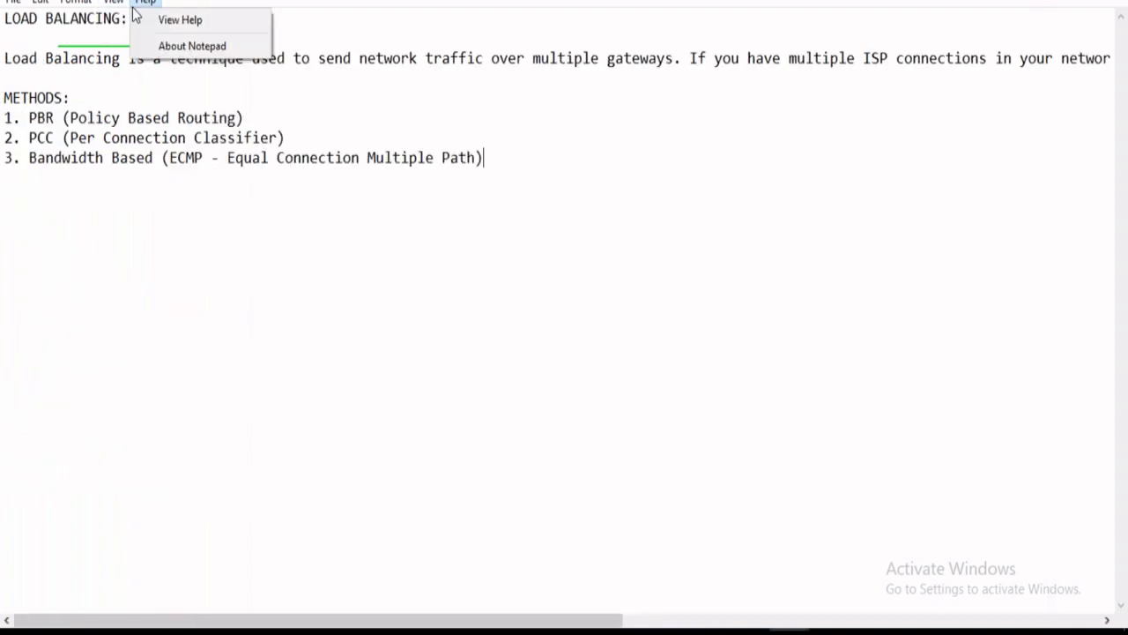
left_click(108, 18)
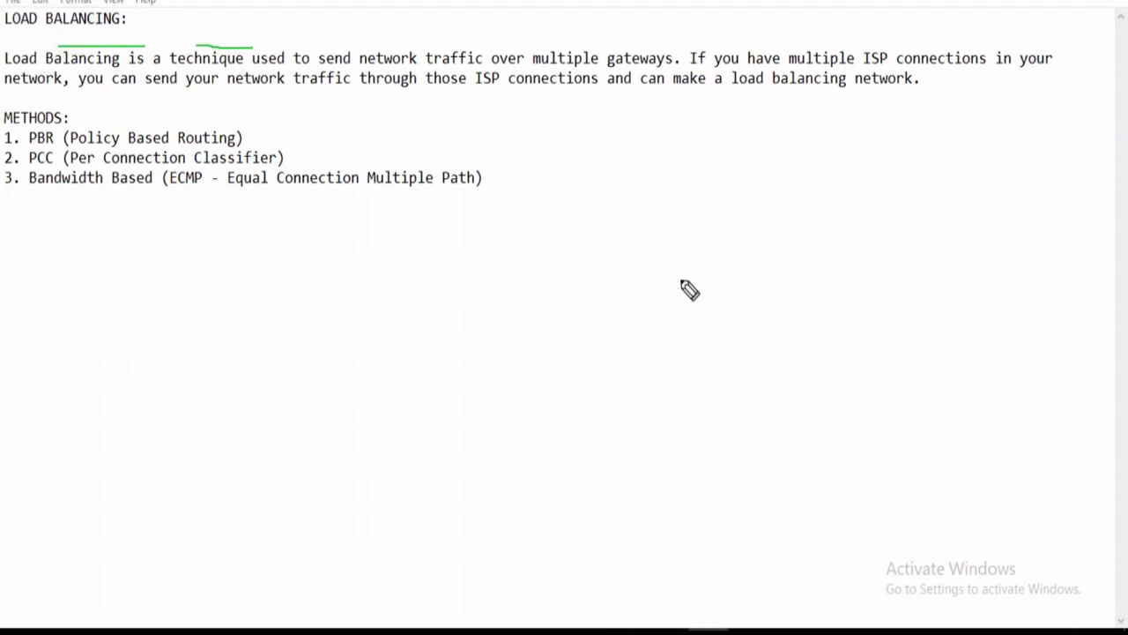
mouse_move(603, 183)
left_mouse_down()
mouse_move(642, 171)
mouse_move(715, 203)
mouse_move(616, 227)
mouse_move(623, 188)
left_mouse_up()
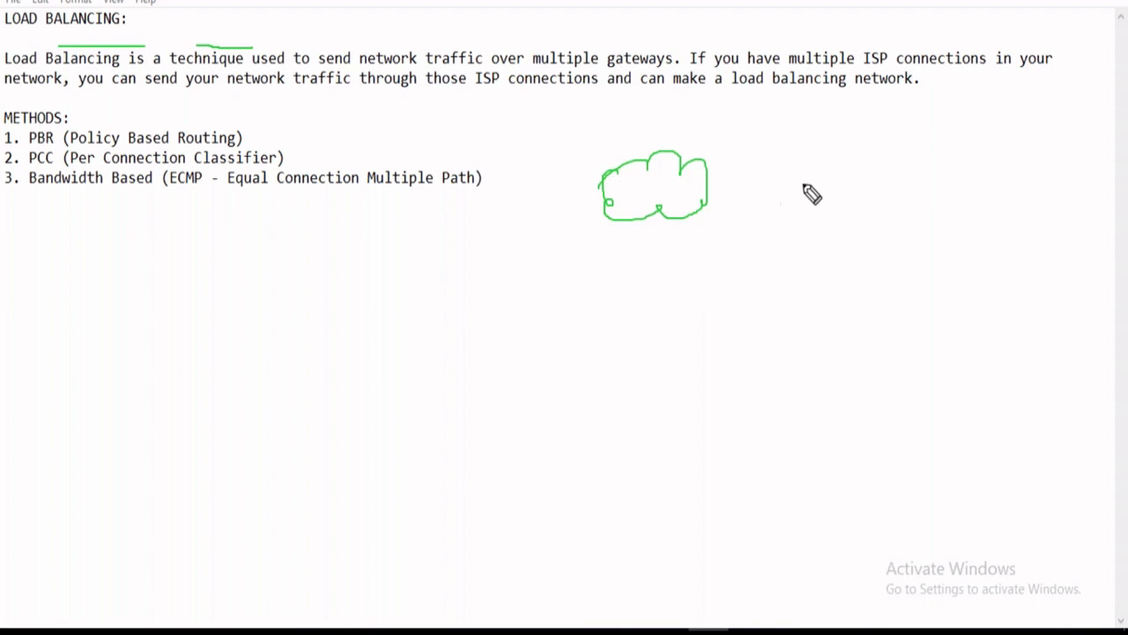
mouse_move(787, 162)
left_mouse_down()
mouse_move(884, 159)
mouse_move(881, 201)
mouse_move(796, 185)
mouse_move(783, 158)
left_mouse_up()
mouse_move(615, 128)
left_mouse_down()
mouse_move(617, 149)
mouse_move(631, 125)
mouse_move(650, 146)
mouse_move(666, 134)
mouse_move(681, 146)
mouse_move(691, 139)
left_mouse_up()
Label the clouds Link2 and Linkn, then underline the load-balancing definition.
mouse_move(817, 116)
left_mouse_down()
mouse_move(825, 138)
mouse_move(882, 143)
mouse_move(888, 132)
left_mouse_up()
mouse_move(952, 159)
left_mouse_down()
mouse_move(1037, 170)
mouse_move(982, 197)
mouse_move(960, 158)
left_mouse_up()
mouse_move(959, 109)
left_mouse_down()
mouse_move(964, 133)
mouse_move(969, 117)
mouse_move(985, 139)
mouse_move(995, 118)
mouse_move(1010, 125)
left_mouse_up()
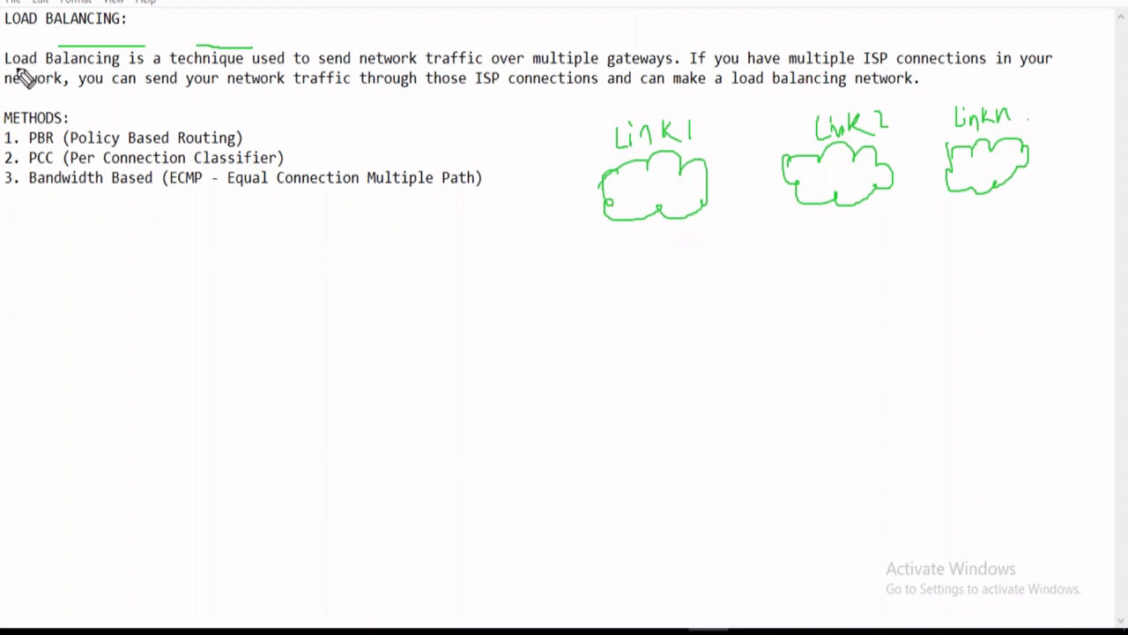
left_click_drag(6, 67, 1035, 70)
left_click_drag(62, 90, 917, 85)
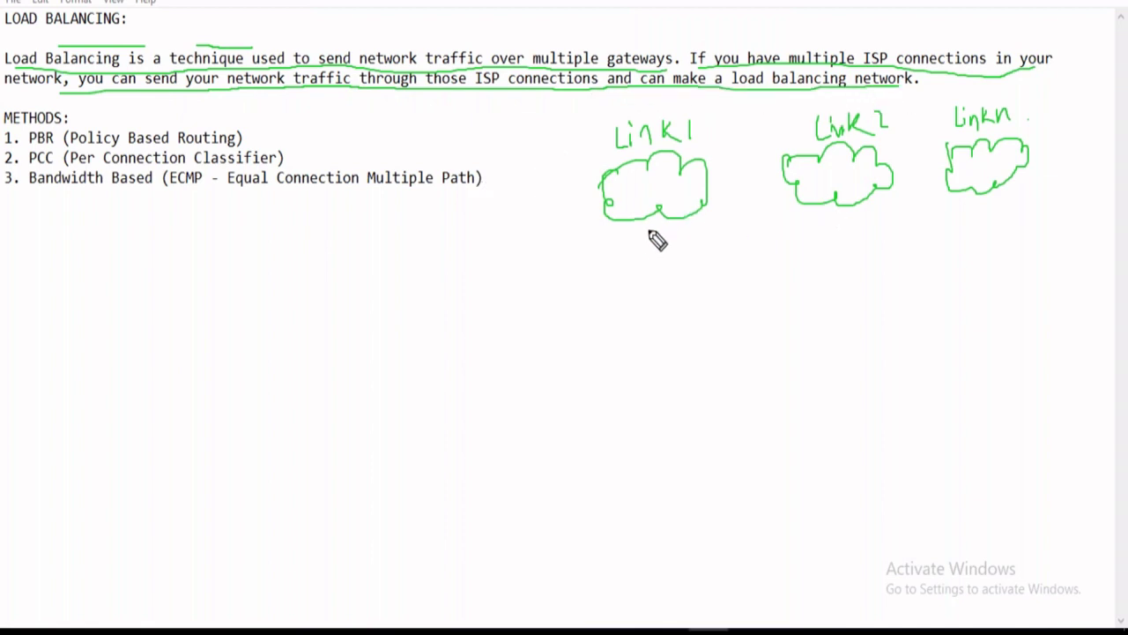
Connect the three link clouds to a router with three client computers beneath it.
left_click_drag(654, 220, 710, 292)
left_click_drag(828, 214, 784, 290)
mouse_move(967, 196)
left_mouse_down()
mouse_move(850, 296)
mouse_move(791, 407)
mouse_move(818, 319)
left_mouse_up()
mouse_move(756, 348)
left_mouse_down()
mouse_move(792, 375)
mouse_move(766, 380)
left_mouse_up()
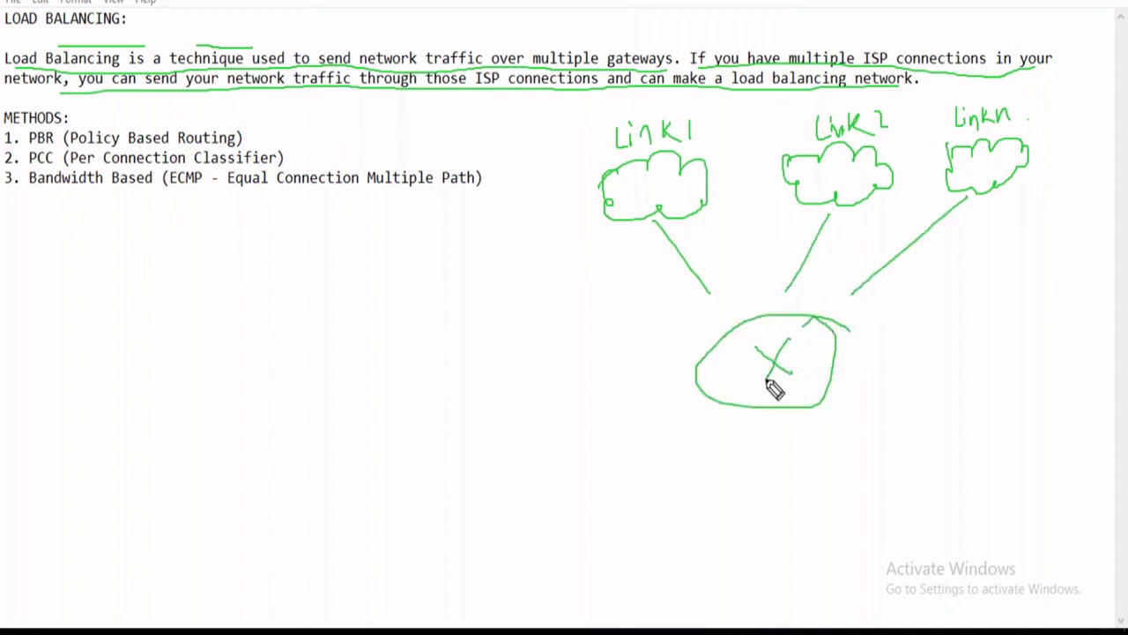
mouse_move(777, 412)
left_mouse_down()
mouse_move(778, 465)
mouse_move(804, 470)
mouse_move(809, 502)
mouse_move(758, 505)
mouse_move(796, 531)
left_mouse_up()
left_click_drag(712, 407, 678, 465)
mouse_move(660, 476)
left_mouse_down()
mouse_move(693, 473)
mouse_move(662, 506)
mouse_move(692, 476)
mouse_move(680, 508)
left_mouse_up()
left_click_drag(832, 399, 890, 421)
mouse_move(874, 430)
left_mouse_down()
mouse_move(884, 431)
mouse_move(882, 458)
mouse_move(925, 466)
mouse_move(911, 496)
mouse_move(923, 490)
left_mouse_up()
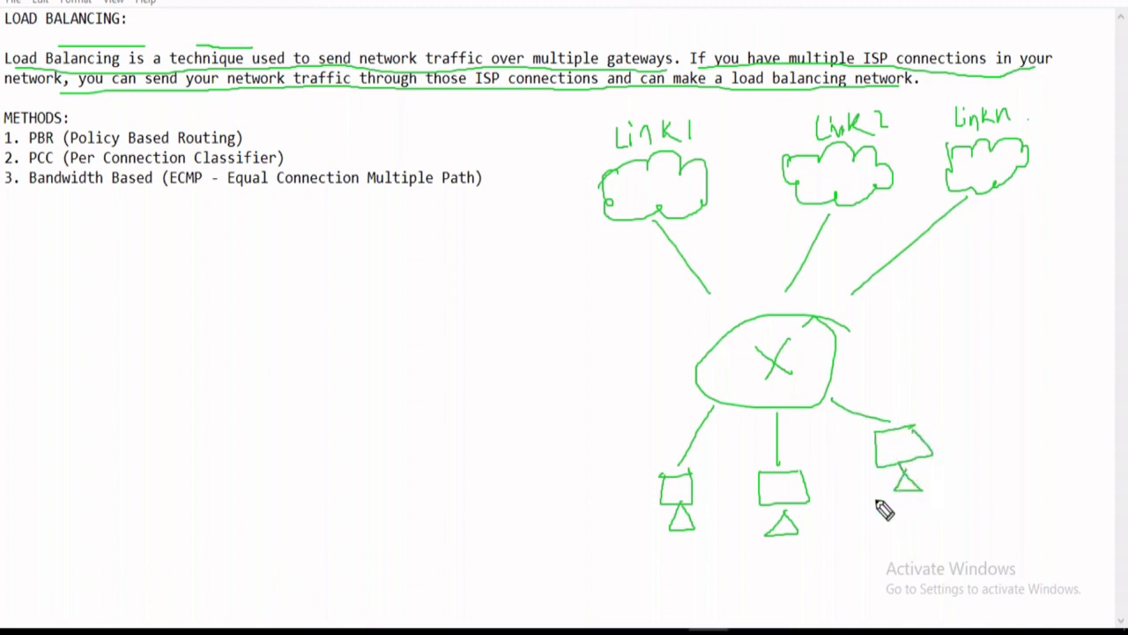
Label the clients A, B and C and tag them fb.com and youtube.com.
left_click_drag(649, 527, 651, 562)
left_click_drag(651, 550, 675, 548)
left_click_drag(814, 515, 814, 552)
left_click_drag(814, 515, 816, 549)
left_click_drag(961, 490, 948, 513)
left_click(984, 503)
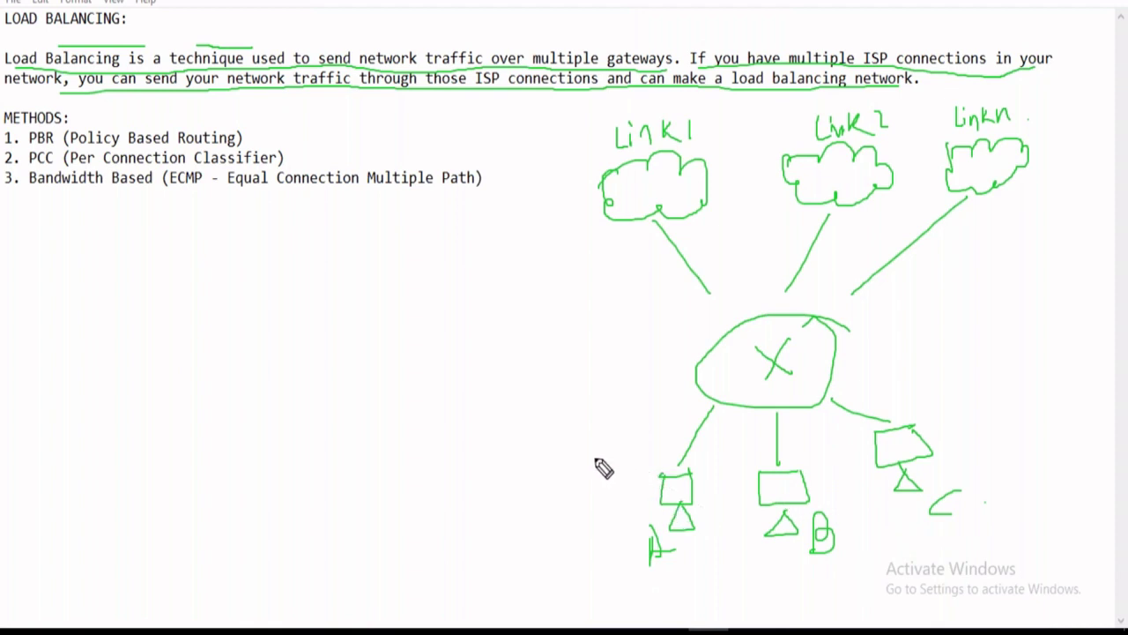
mouse_move(607, 448)
left_mouse_down()
mouse_move(604, 492)
mouse_move(617, 468)
mouse_move(655, 474)
mouse_move(662, 458)
left_mouse_up()
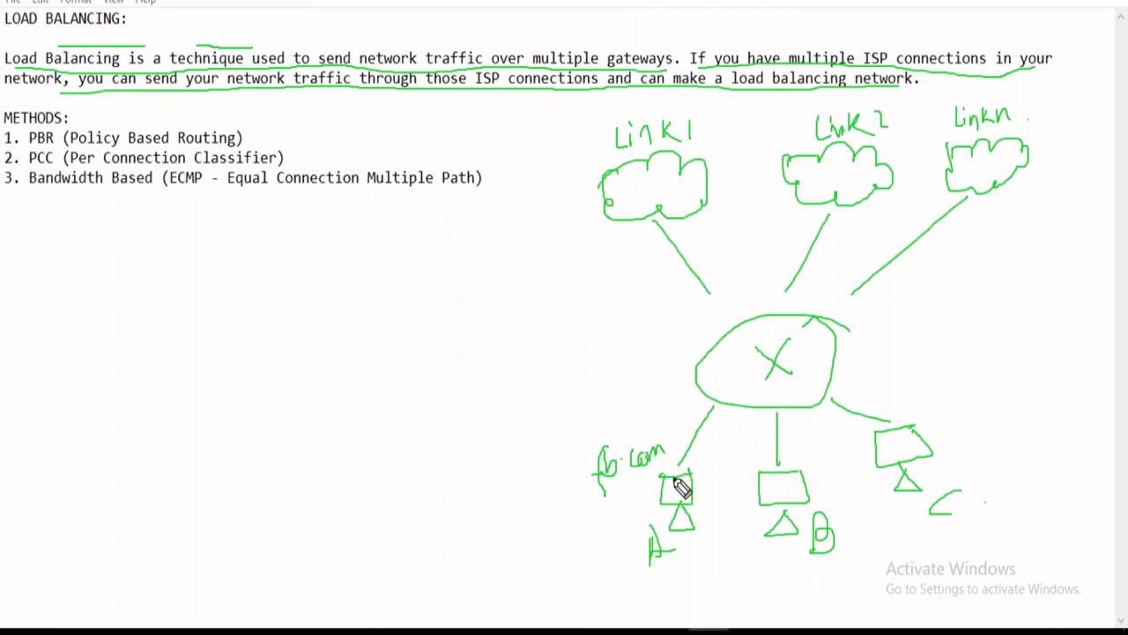
left_click(784, 572)
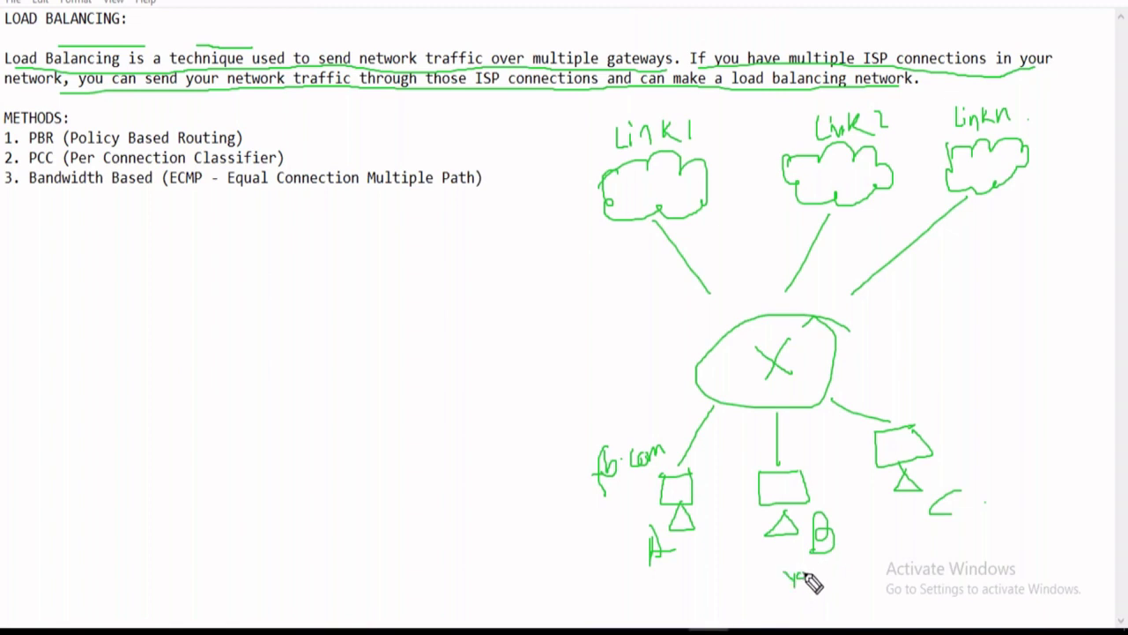
left_click_drag(809, 571, 860, 573)
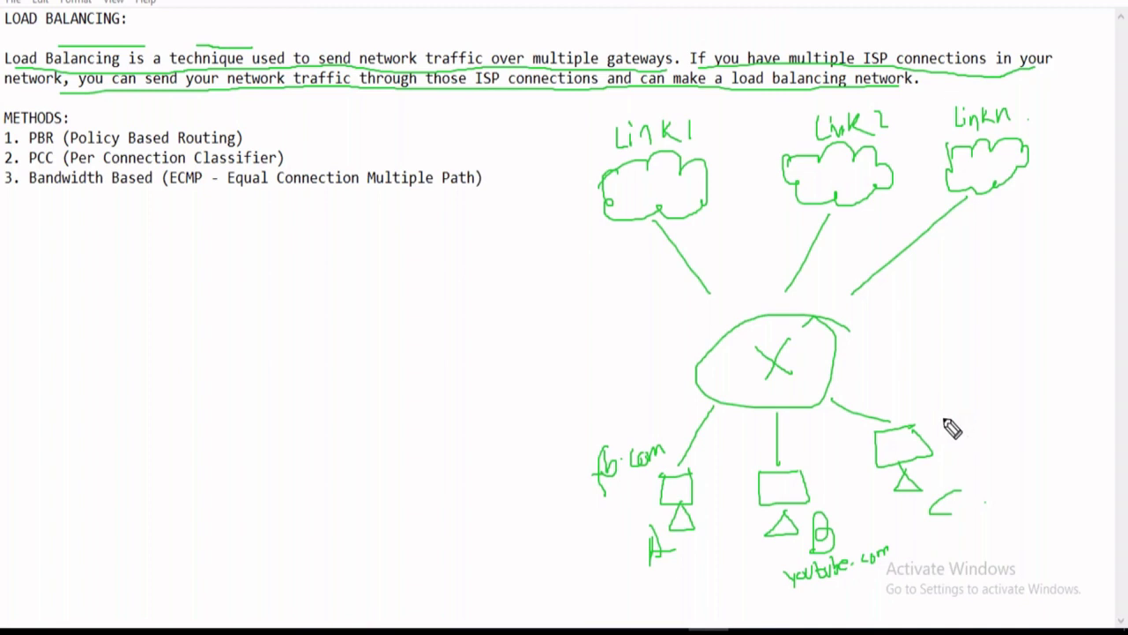
Label client C with 8.8.8.8, discarding a trial pink loop around Link2 and Linkn.
mouse_move(939, 423)
left_mouse_down()
mouse_move(983, 433)
mouse_move(1023, 394)
mouse_move(940, 460)
left_mouse_up()
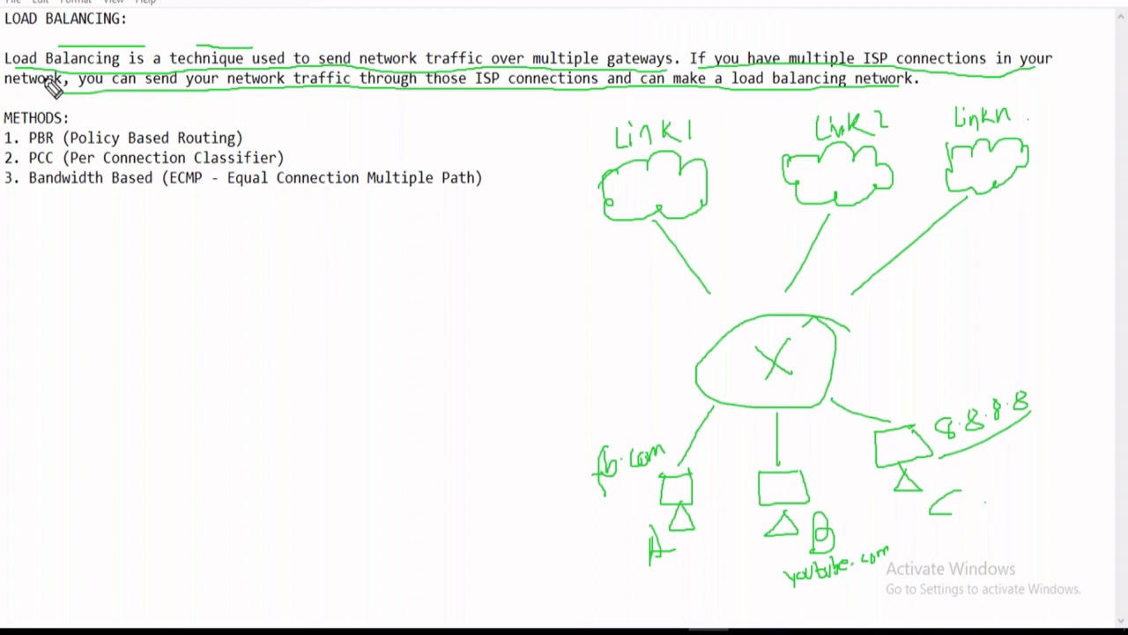
mouse_move(767, 116)
left_mouse_down()
mouse_move(761, 252)
mouse_move(785, 289)
mouse_move(1063, 229)
mouse_move(1040, 100)
mouse_move(912, 101)
mouse_move(765, 120)
left_mouse_up()
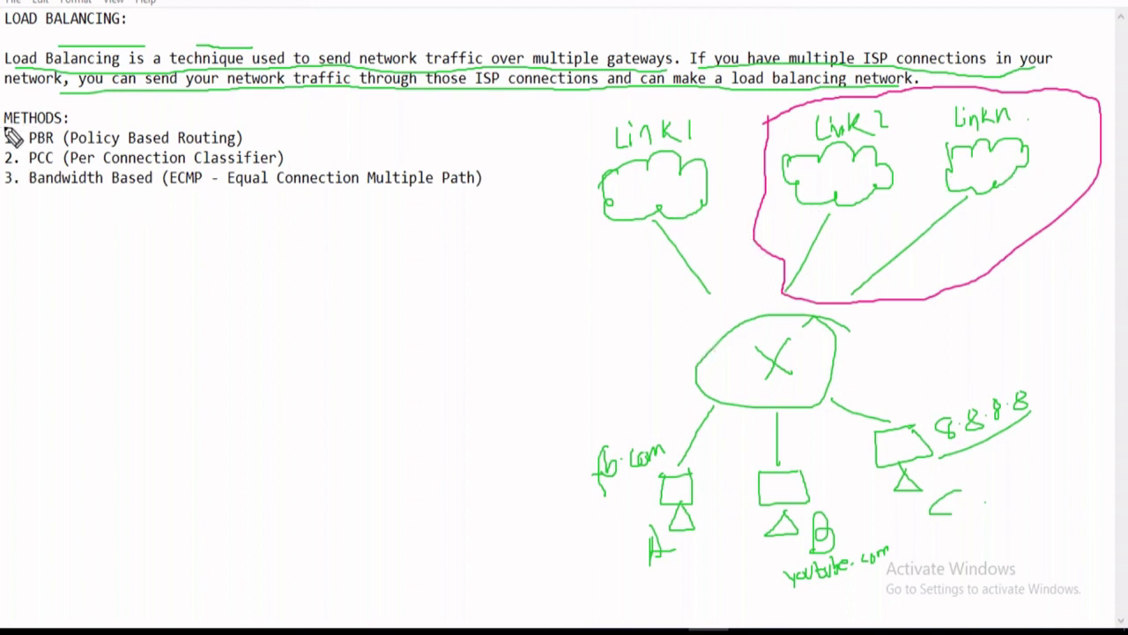
key("ctrl+z")
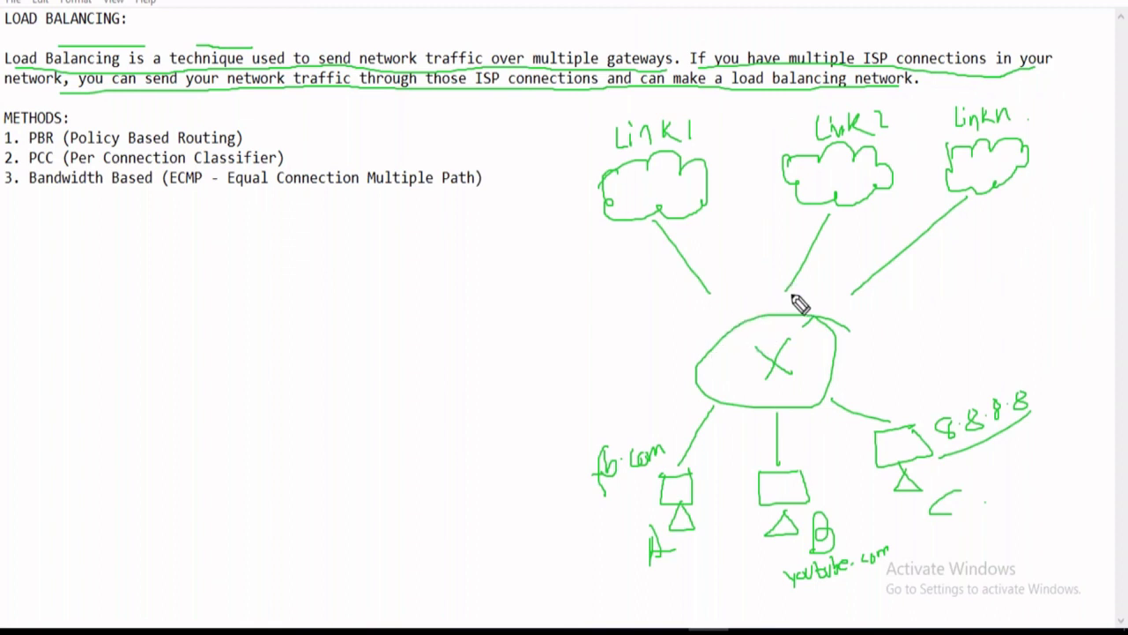
Draw curved arrows from the router, youtube.com and 8.8.8.8 up to Link1, Link 2 and Linkn.
mouse_move(650, 385)
left_mouse_down()
mouse_move(663, 368)
mouse_move(654, 272)
mouse_move(642, 255)
mouse_move(659, 259)
left_mouse_up()
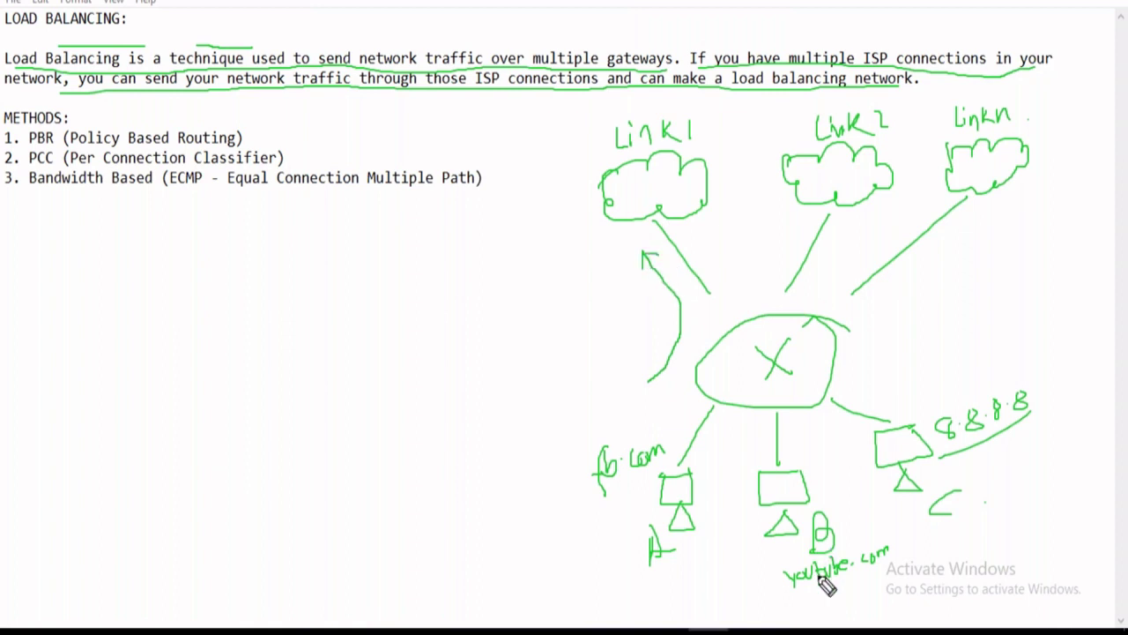
mouse_move(772, 569)
left_mouse_down()
mouse_move(534, 431)
mouse_move(600, 289)
mouse_move(589, 147)
mouse_move(697, 101)
mouse_move(763, 132)
mouse_move(756, 123)
left_mouse_up()
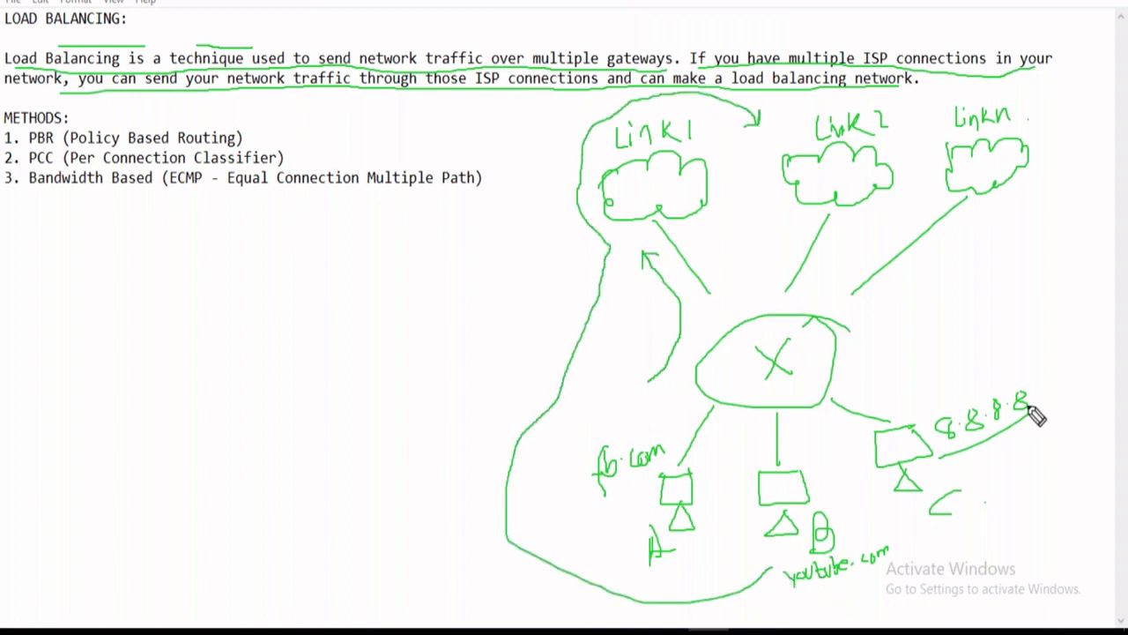
mouse_move(1037, 398)
left_mouse_down()
mouse_move(1070, 351)
mouse_move(1057, 227)
mouse_move(1033, 185)
mouse_move(1045, 184)
left_mouse_up()
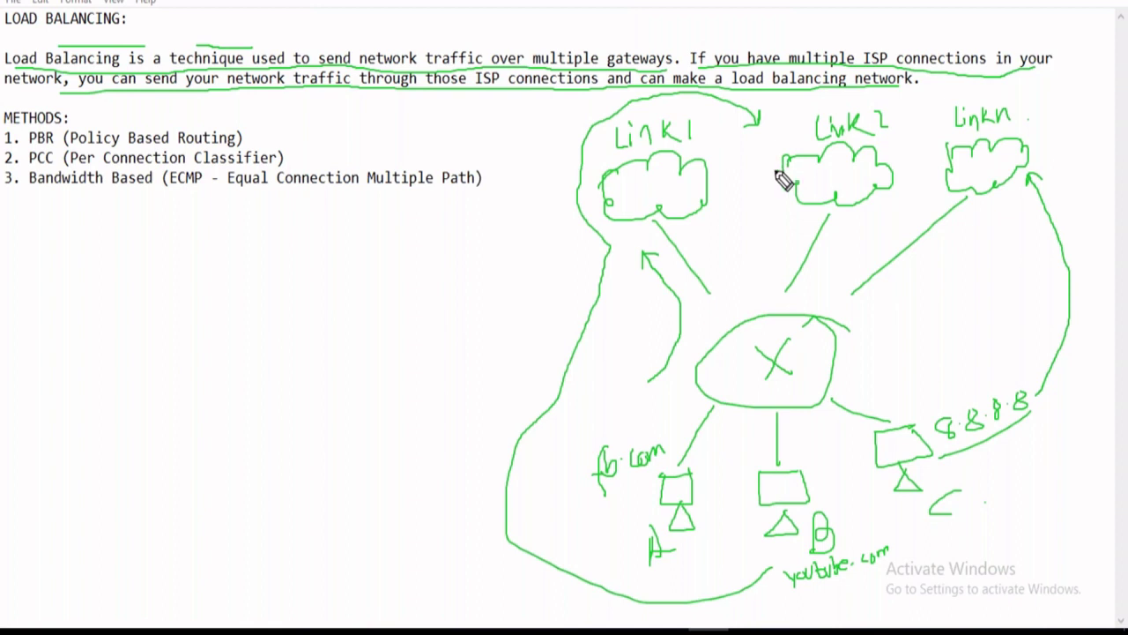
left_click_drag(777, 173, 778, 186)
Sketch two new clouds below the methods list, labelled linkA and B.
mouse_move(71, 257)
left_mouse_down()
mouse_move(111, 245)
mouse_move(125, 266)
mouse_move(69, 247)
left_mouse_up()
left_click(117, 264)
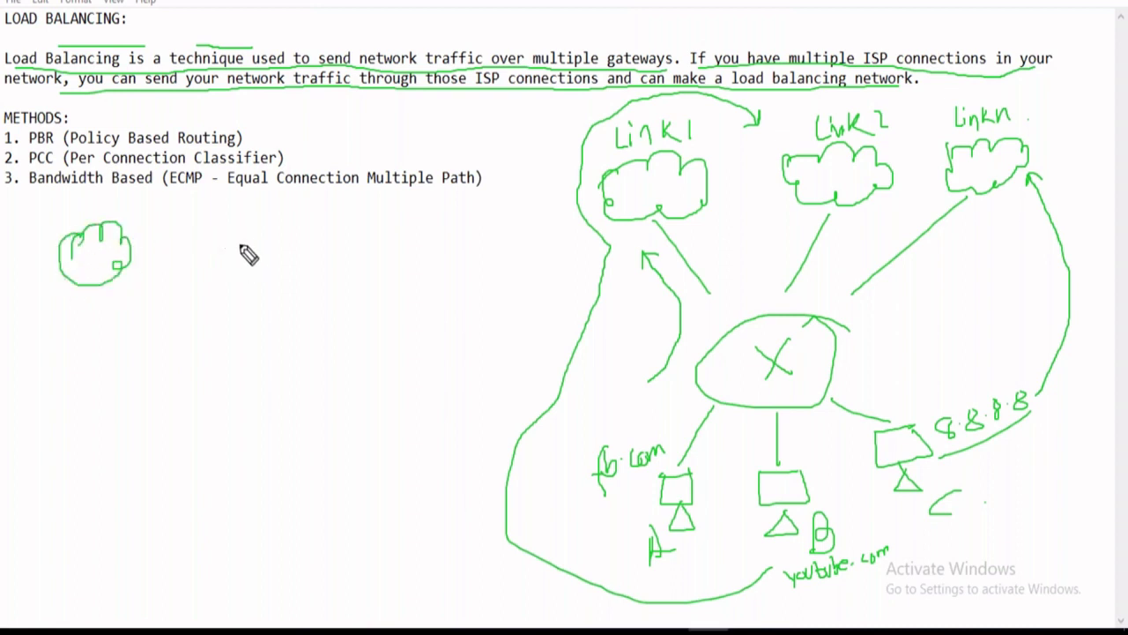
mouse_move(78, 292)
left_mouse_down()
mouse_move(78, 308)
mouse_move(138, 296)
left_mouse_up()
mouse_move(243, 225)
left_mouse_down()
mouse_move(336, 231)
mouse_move(260, 266)
mouse_move(240, 220)
left_mouse_up()
left_click_drag(336, 252, 346, 271)
left_click(377, 255)
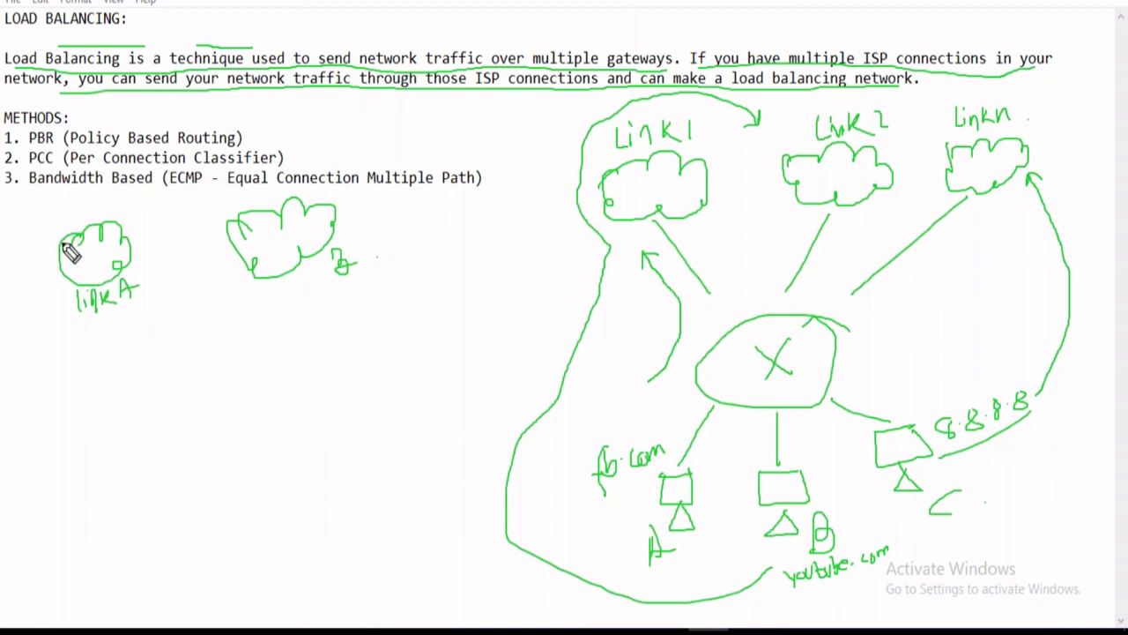
Write the addresses 207.168.211.246/30 and 116.17.12.30/30 beside links A and B.
mouse_move(44, 335)
left_mouse_down()
mouse_move(103, 345)
mouse_move(163, 319)
mouse_move(181, 296)
mouse_move(190, 309)
mouse_move(220, 302)
left_mouse_up()
left_click(99, 326)
left_click(138, 330)
left_click(172, 318)
mouse_move(371, 259)
left_mouse_down()
mouse_move(372, 248)
mouse_move(419, 256)
left_mouse_up()
left_click(407, 252)
mouse_move(429, 238)
left_mouse_down()
mouse_move(430, 250)
mouse_move(481, 247)
mouse_move(514, 228)
left_mouse_up()
left_click(445, 238)
left_click(502, 224)
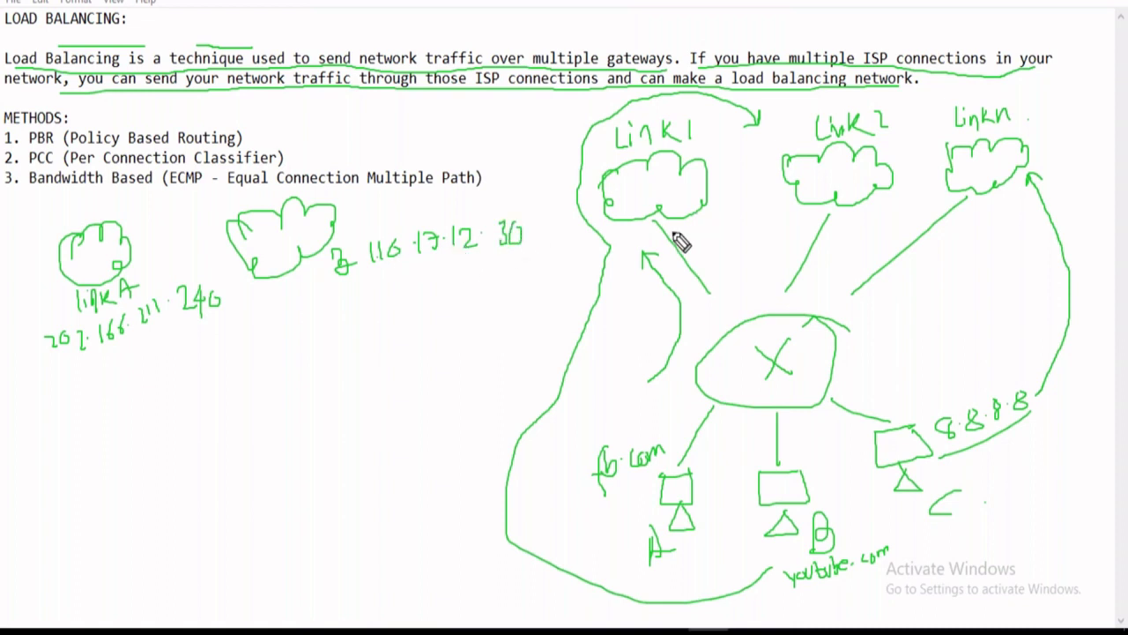
mouse_move(236, 287)
left_mouse_down()
mouse_move(237, 312)
mouse_move(279, 286)
left_mouse_up()
mouse_move(536, 225)
left_mouse_down()
mouse_move(528, 247)
mouse_move(559, 233)
left_mouse_up()
Join both links to a router marked 2Mbps each, with a PC and upward arrow below.
left_click_drag(159, 352, 229, 438)
mouse_move(303, 329)
left_mouse_down()
mouse_move(280, 403)
mouse_move(294, 461)
mouse_move(251, 402)
mouse_move(251, 456)
mouse_move(270, 451)
left_mouse_up()
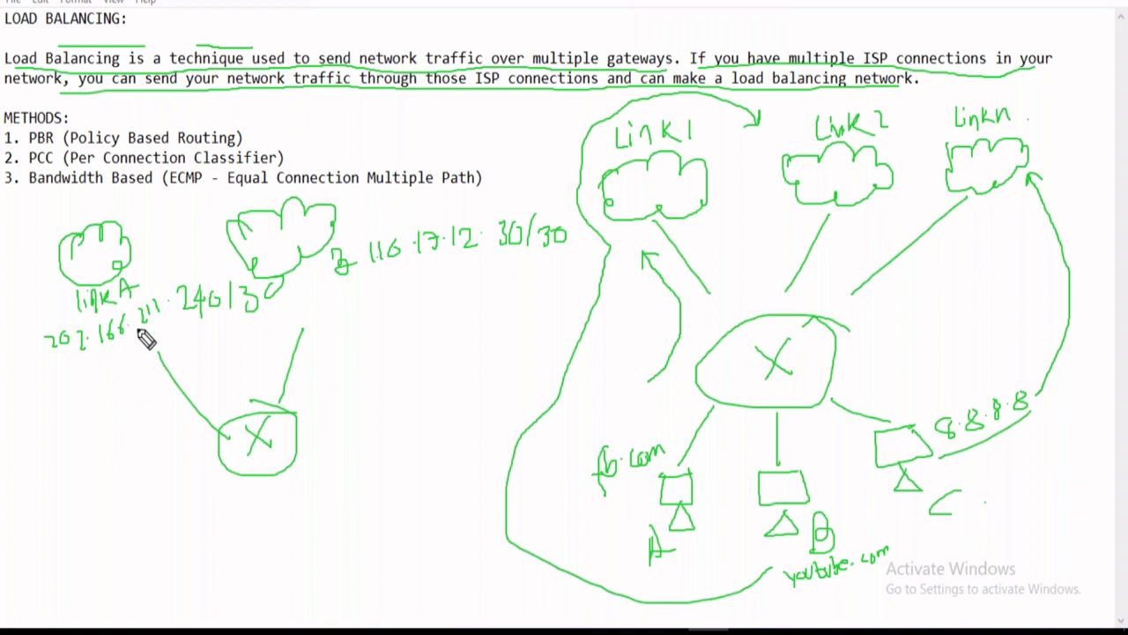
mouse_move(89, 395)
left_mouse_down()
mouse_move(96, 416)
mouse_move(126, 402)
mouse_move(131, 415)
mouse_move(143, 404)
mouse_move(182, 411)
left_mouse_up()
left_click_drag(286, 323, 253, 416)
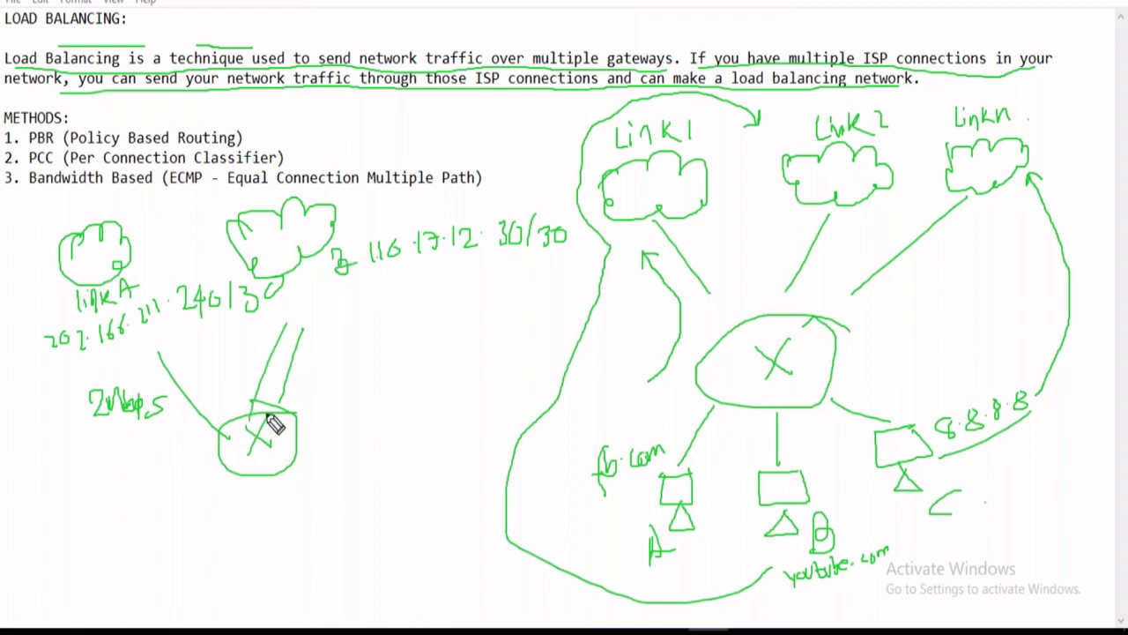
left_click_drag(300, 357, 311, 375)
mouse_move(313, 356)
left_mouse_down()
mouse_move(313, 370)
mouse_move(338, 359)
mouse_move(334, 372)
mouse_move(353, 372)
mouse_move(362, 352)
mouse_move(344, 393)
left_mouse_up()
mouse_move(264, 477)
left_mouse_down()
mouse_move(265, 514)
mouse_move(296, 516)
mouse_move(269, 560)
mouse_move(295, 518)
mouse_move(287, 577)
mouse_move(326, 570)
mouse_move(309, 554)
left_mouse_up()
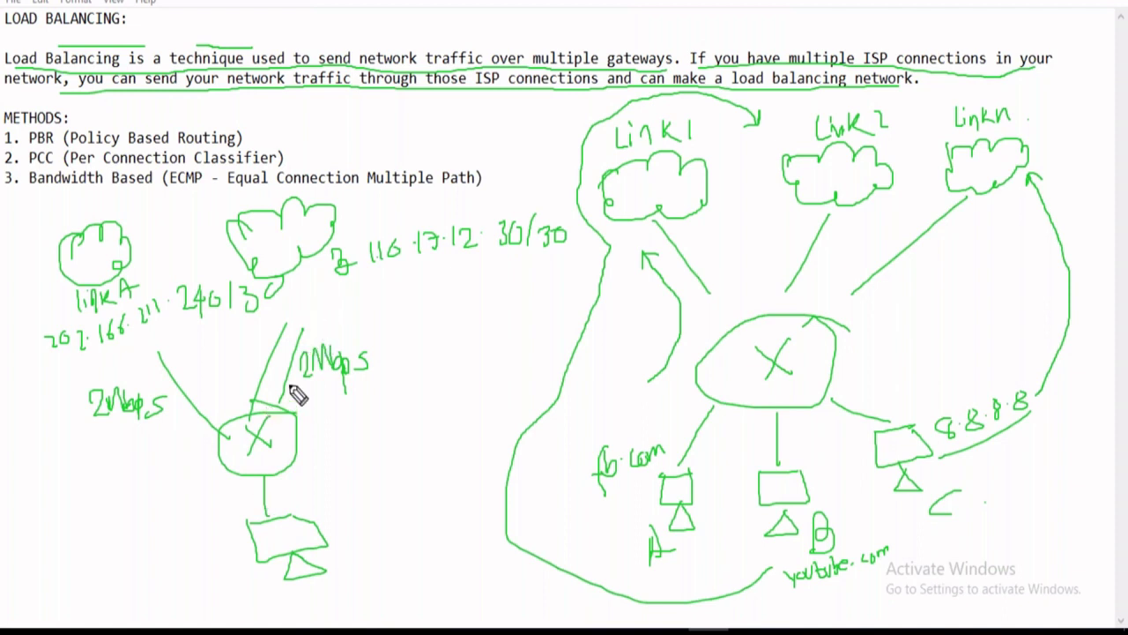
left_click_drag(330, 518, 354, 490)
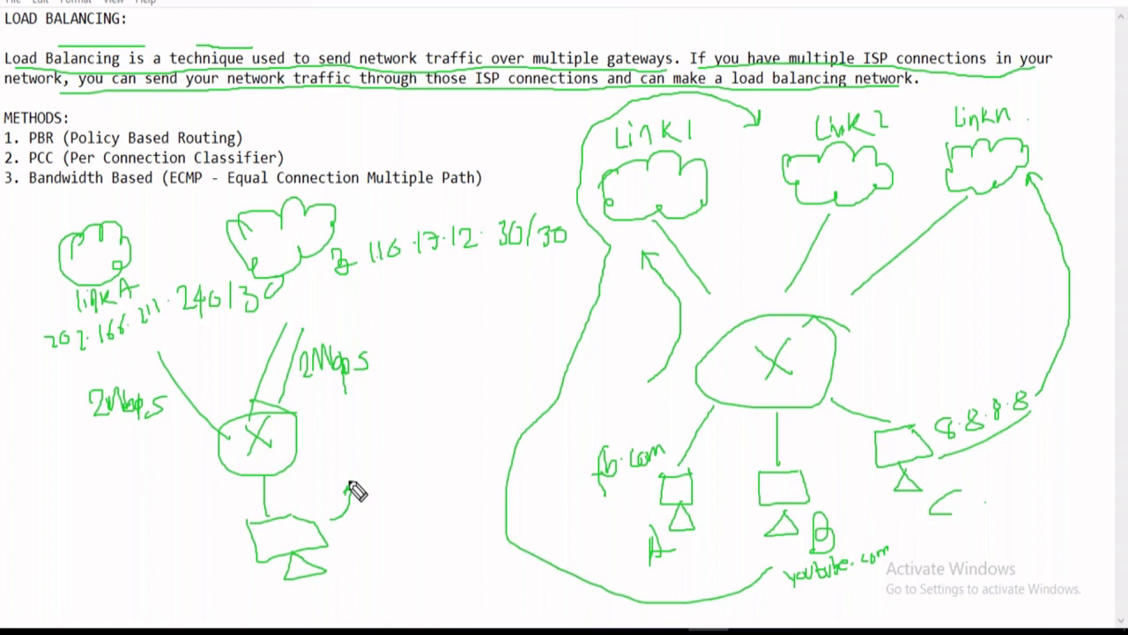
Mark a circled 4Mbps total bandwidth for the PC, then exit annotation mode.
mouse_move(351, 429)
left_mouse_down()
mouse_move(363, 448)
mouse_move(355, 458)
mouse_move(383, 423)
mouse_move(380, 443)
mouse_move(401, 447)
left_mouse_up()
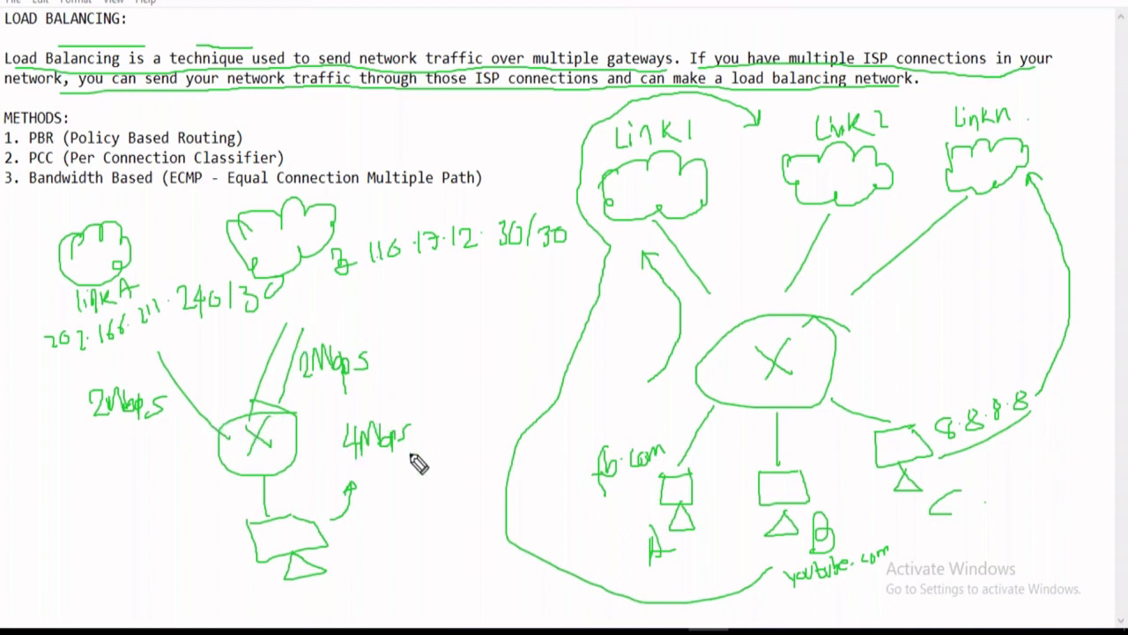
mouse_move(415, 415)
left_mouse_down()
mouse_move(386, 411)
mouse_move(352, 467)
mouse_move(440, 430)
left_mouse_up()
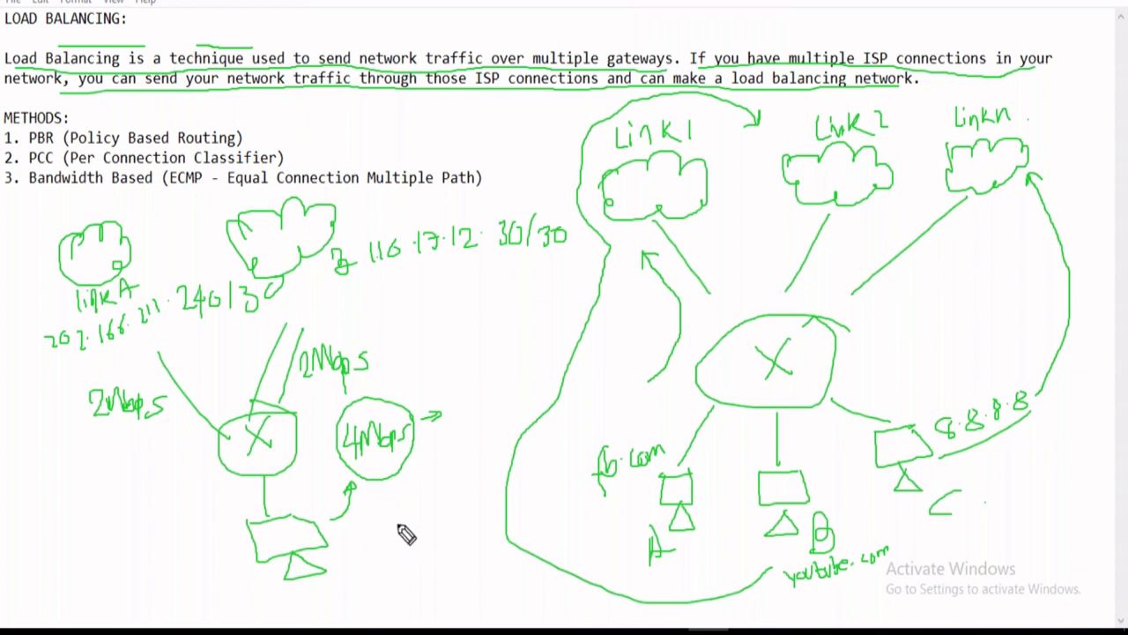
left_click_drag(62, 401, 87, 445)
left_click_drag(402, 318, 386, 370)
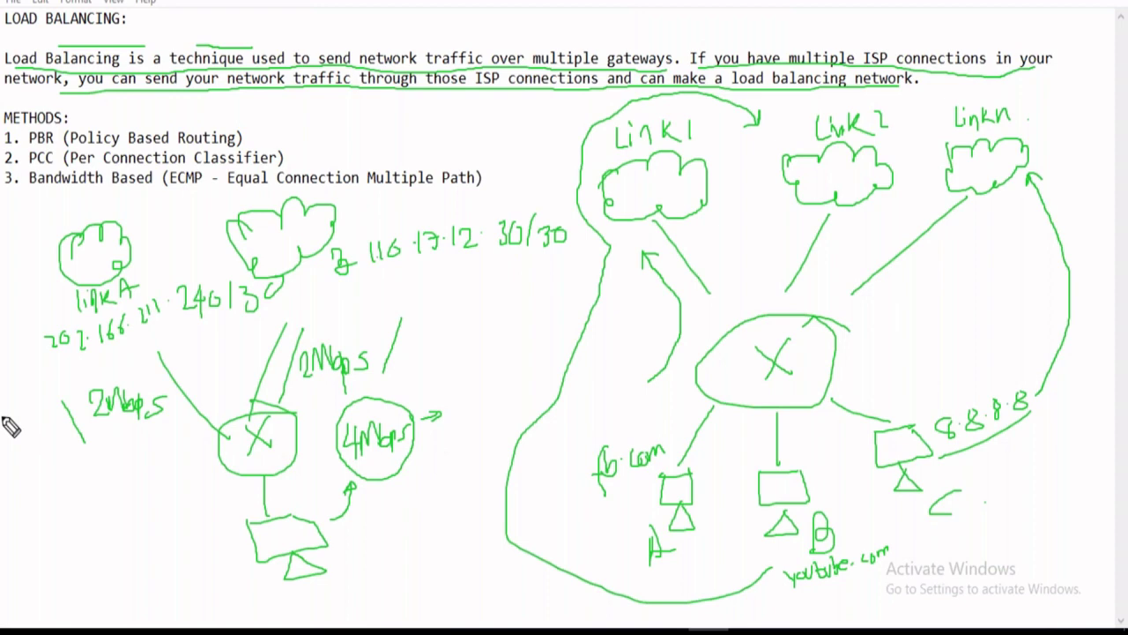
key("Escape")
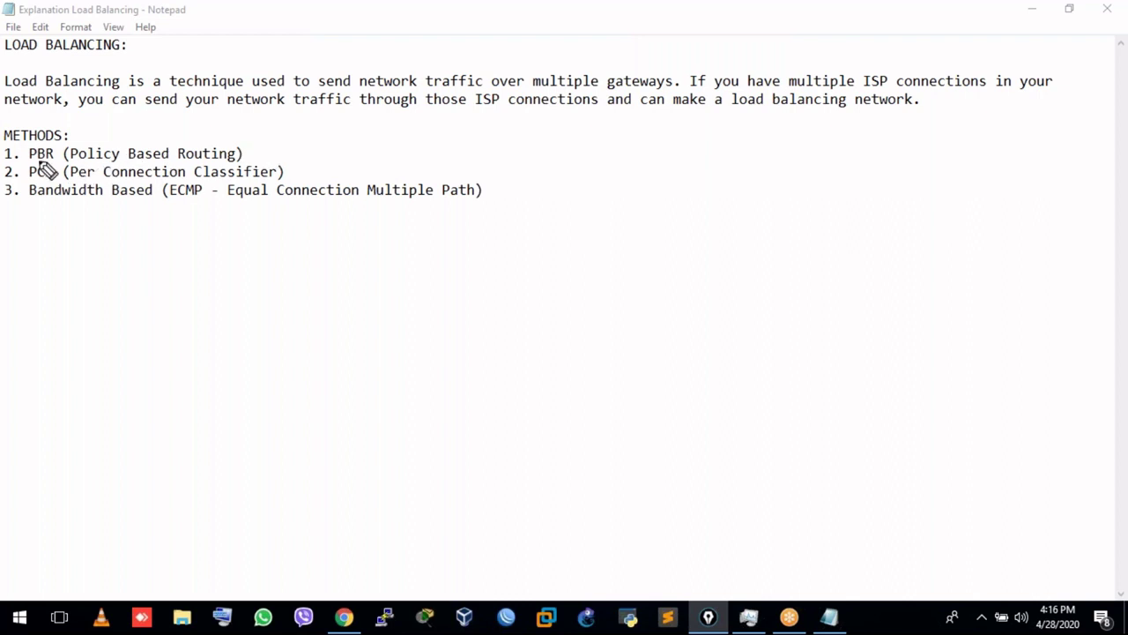
Underline PBR, PCC and Bandwidth Based in green and the ECMP description in magenta.
left_click_drag(32, 161, 238, 157)
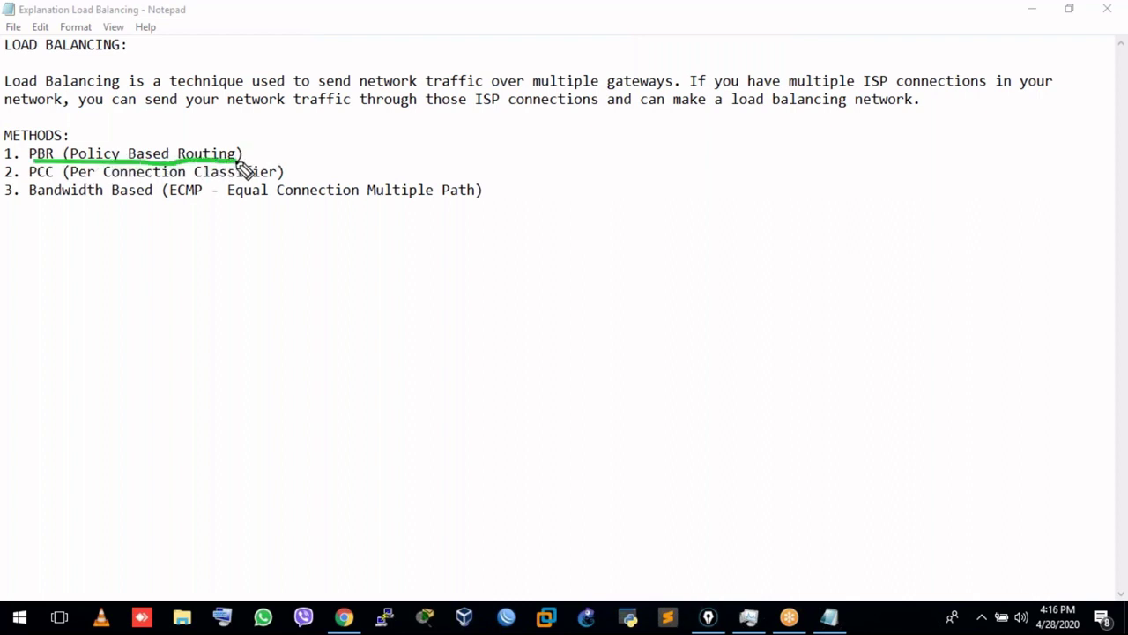
left_click_drag(49, 180, 289, 187)
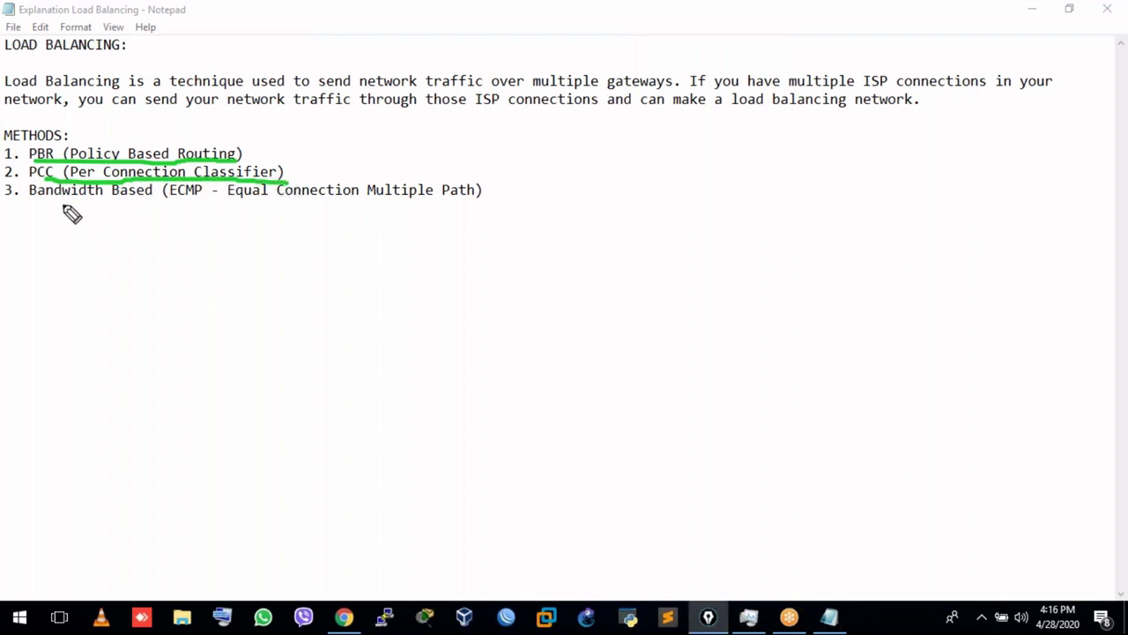
left_click_drag(63, 205, 159, 207)
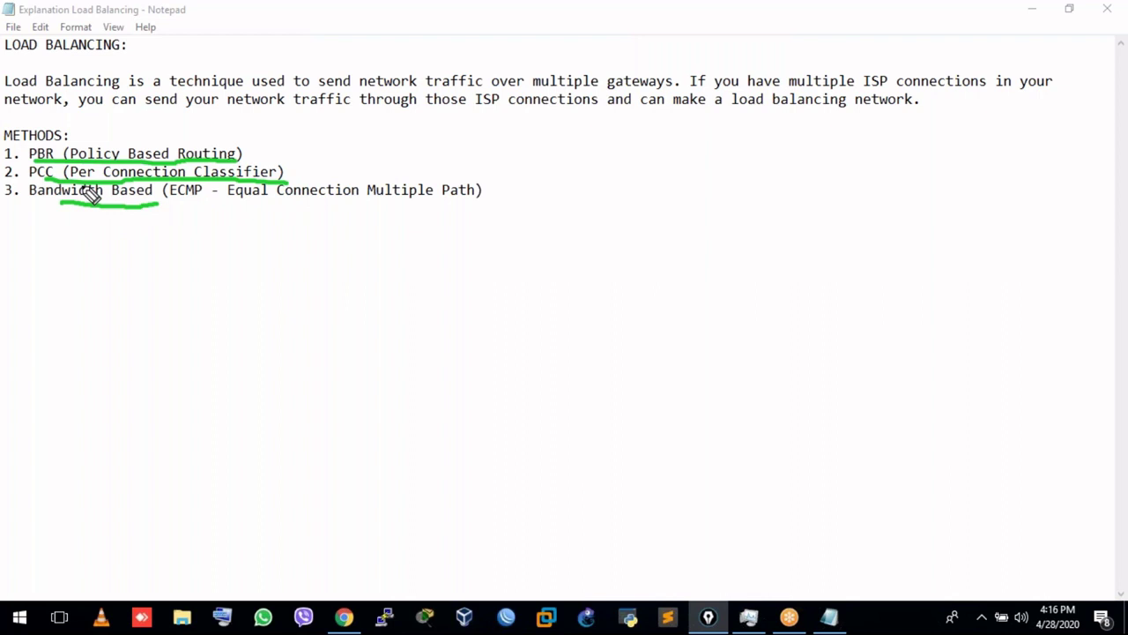
mouse_move(181, 205)
left_mouse_down()
mouse_move(459, 203)
mouse_move(571, 170)
left_mouse_up()
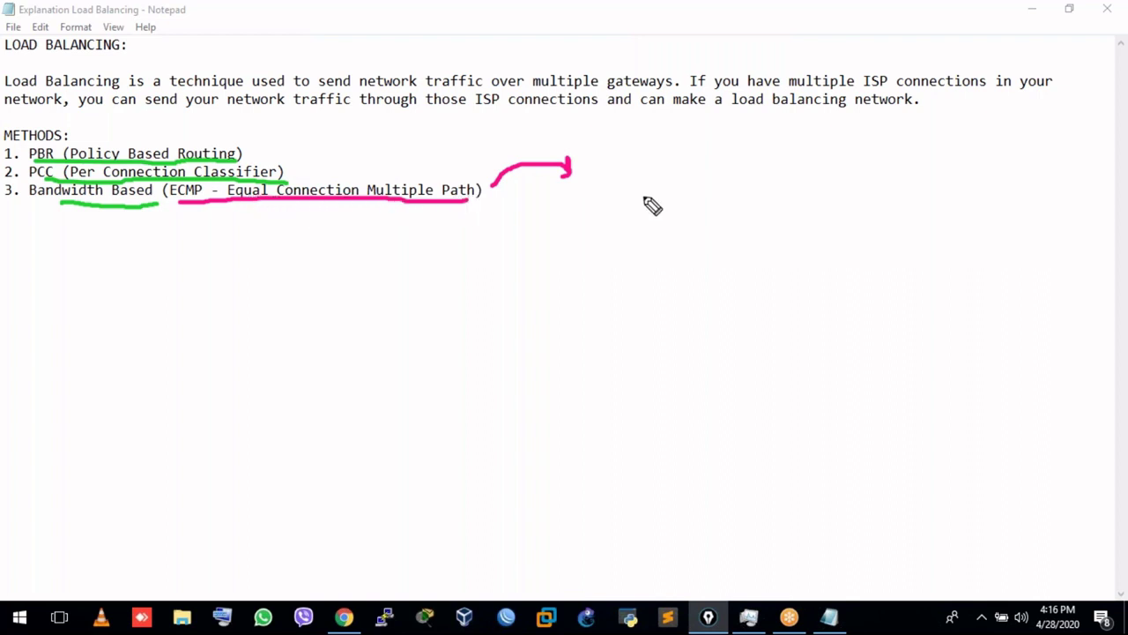
Draw two gateway symbols labelled 5Mbps, then relabel the first one 10Mbps.
left_click_drag(666, 181, 667, 240)
mouse_move(678, 139)
left_mouse_down()
mouse_move(660, 176)
mouse_move(675, 146)
mouse_move(657, 167)
left_mouse_up()
mouse_move(798, 164)
left_mouse_down()
mouse_move(818, 139)
mouse_move(783, 255)
left_mouse_up()
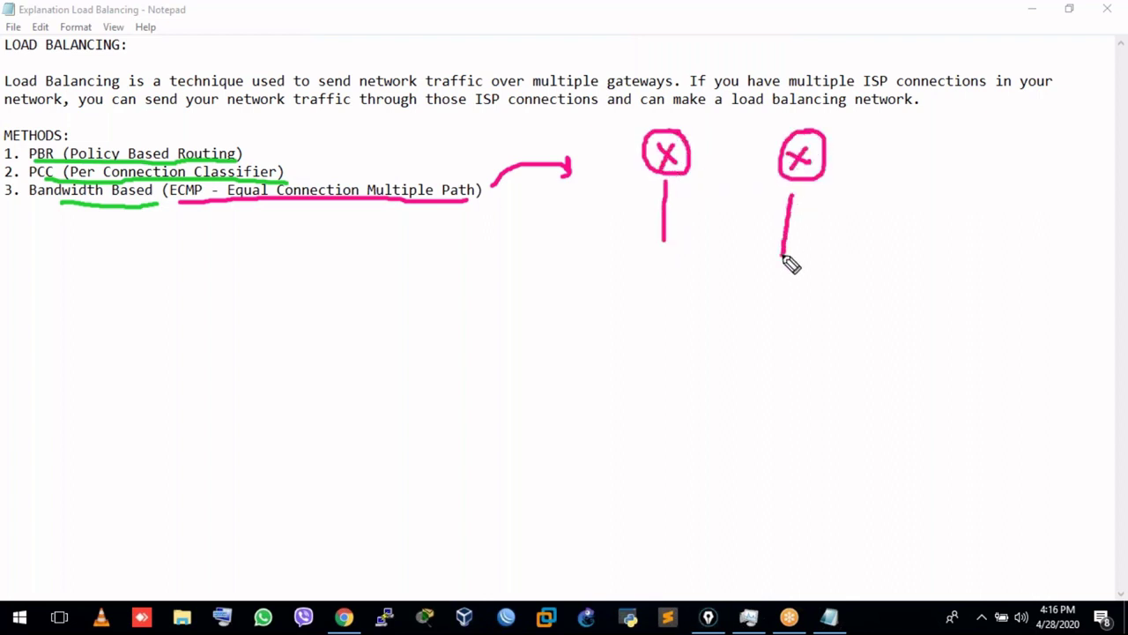
left_click_drag(665, 240, 665, 264)
mouse_move(558, 221)
left_mouse_down()
mouse_move(545, 223)
mouse_move(539, 250)
mouse_move(577, 219)
mouse_move(607, 243)
mouse_move(621, 221)
mouse_move(636, 229)
left_mouse_up()
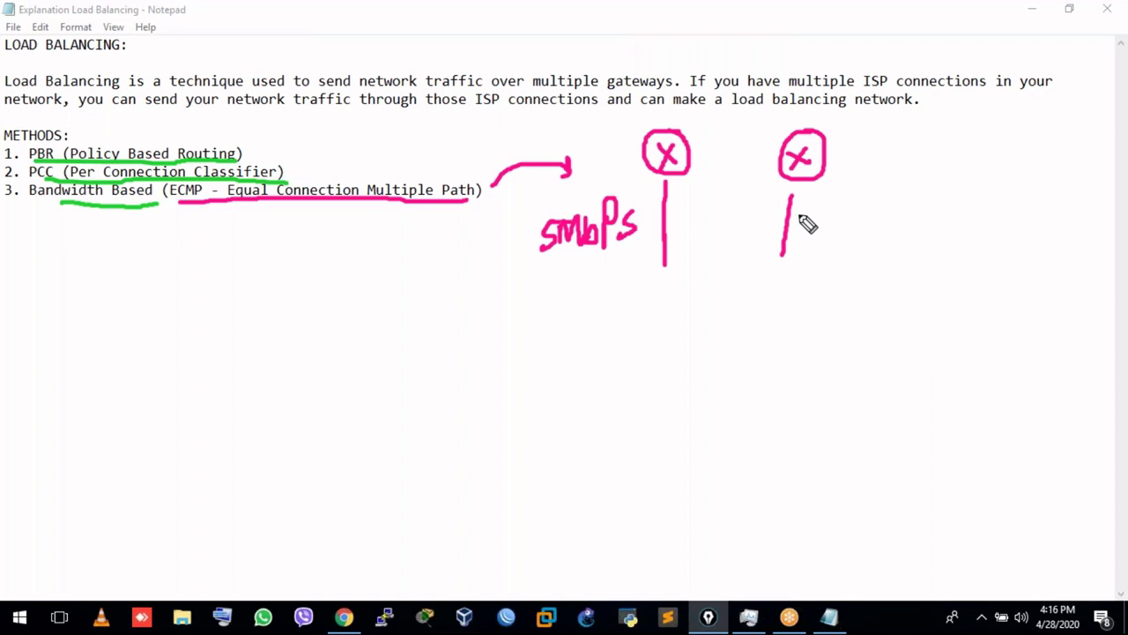
mouse_move(831, 204)
left_mouse_down()
mouse_move(816, 231)
mouse_move(853, 201)
mouse_move(876, 221)
mouse_move(921, 206)
mouse_move(899, 228)
left_mouse_up()
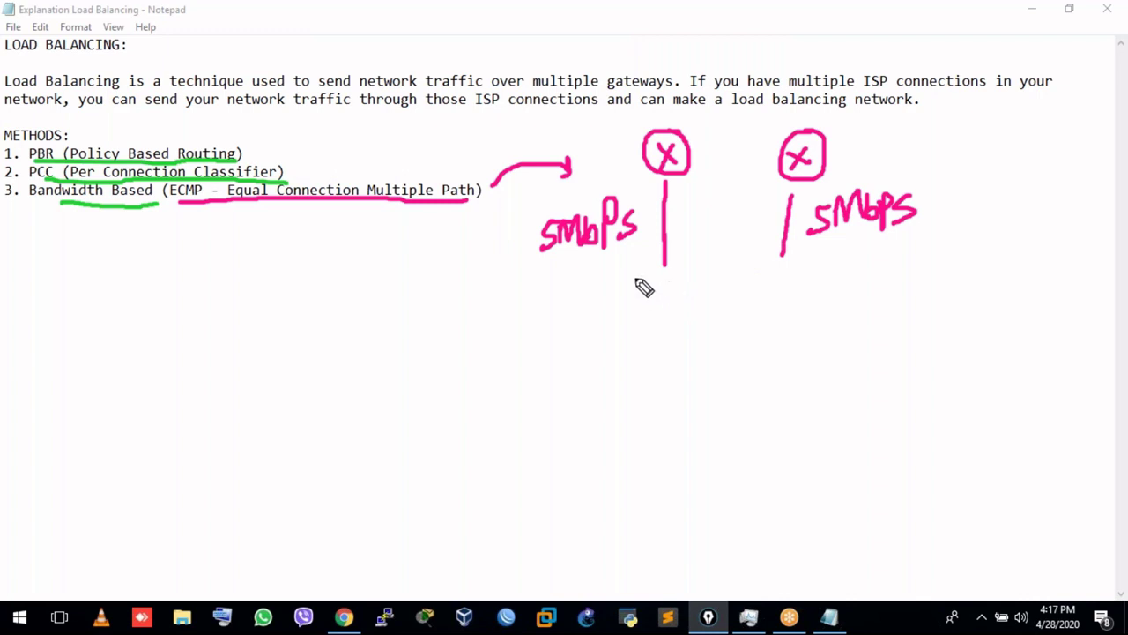
mouse_move(511, 321)
left_mouse_down()
mouse_move(513, 357)
mouse_move(573, 307)
mouse_move(571, 322)
mouse_move(606, 305)
mouse_move(603, 327)
left_mouse_up()
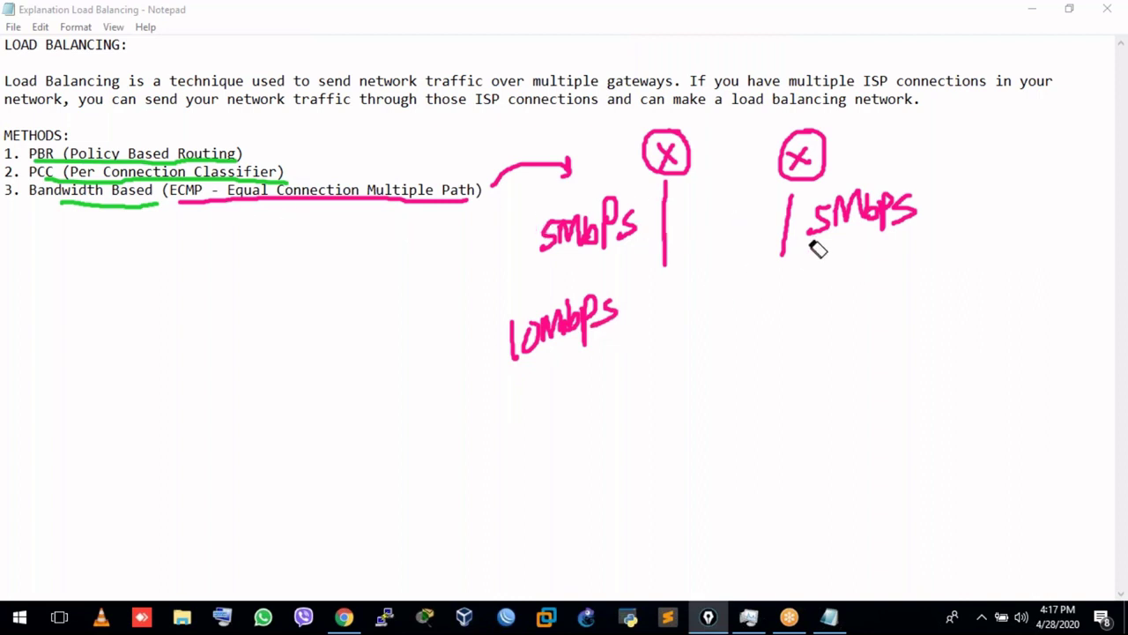
mouse_move(556, 237)
left_mouse_down()
mouse_move(617, 239)
mouse_move(625, 224)
left_mouse_up()
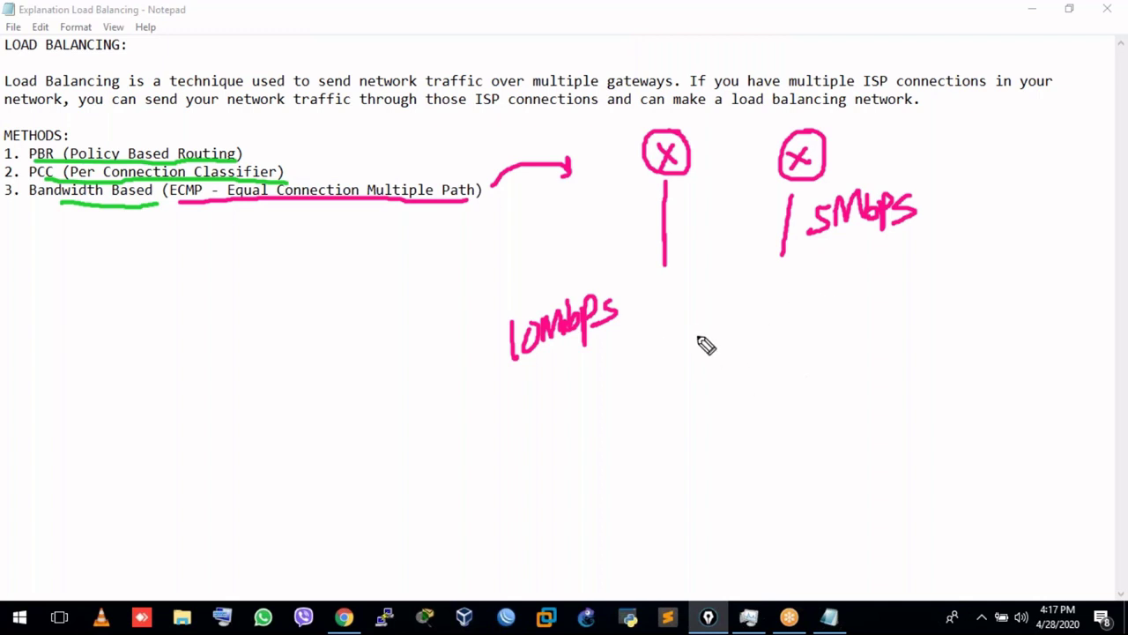
Add 2:1 and 3:1 ratios with 15 under 10Mbps, then clear all the ink.
mouse_move(875, 300)
left_mouse_down()
mouse_move(901, 324)
mouse_move(940, 319)
left_mouse_up()
left_click(914, 300)
left_click(914, 319)
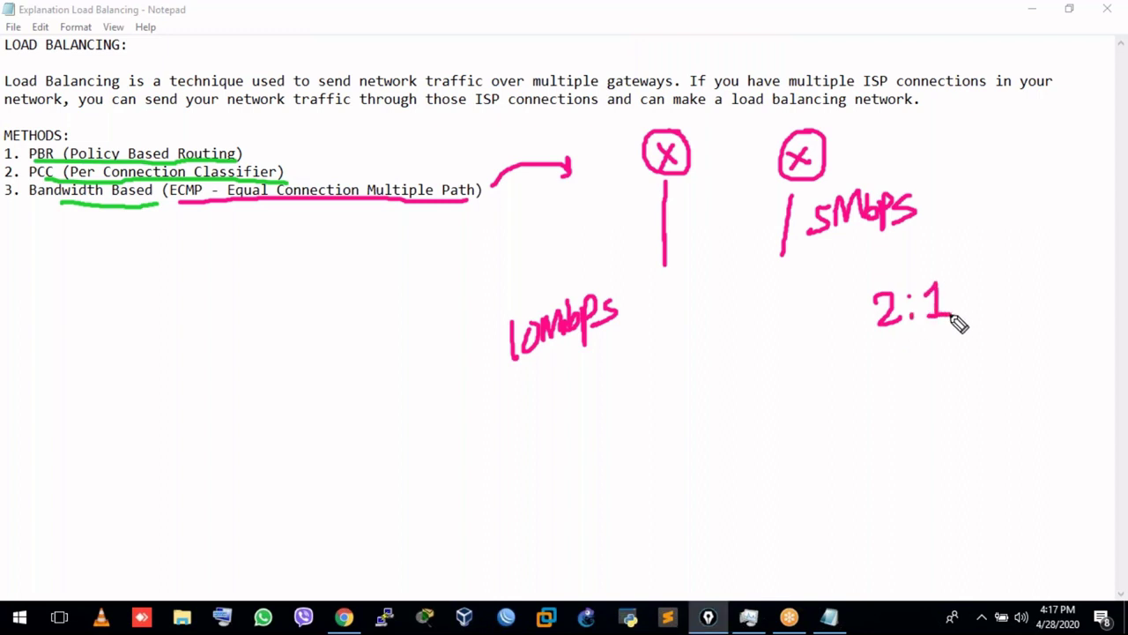
mouse_move(564, 375)
left_mouse_down()
mouse_move(564, 408)
mouse_move(607, 402)
mouse_move(582, 415)
left_mouse_up()
left_click_drag(885, 348, 893, 385)
left_click(930, 350)
left_click(930, 370)
left_click_drag(939, 354, 959, 378)
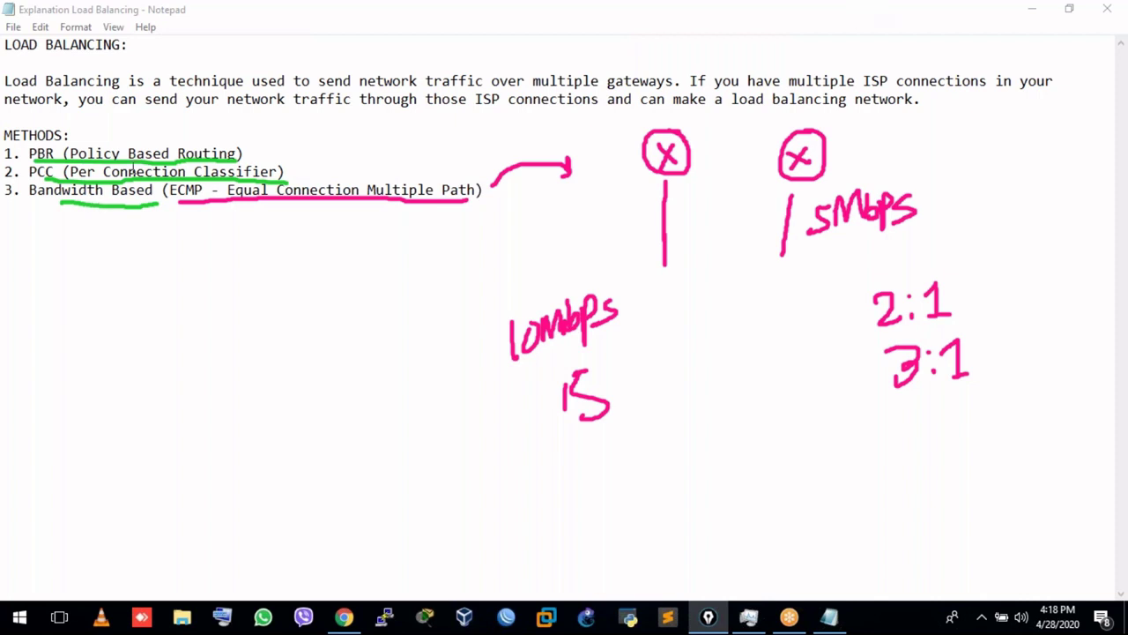
key("e")
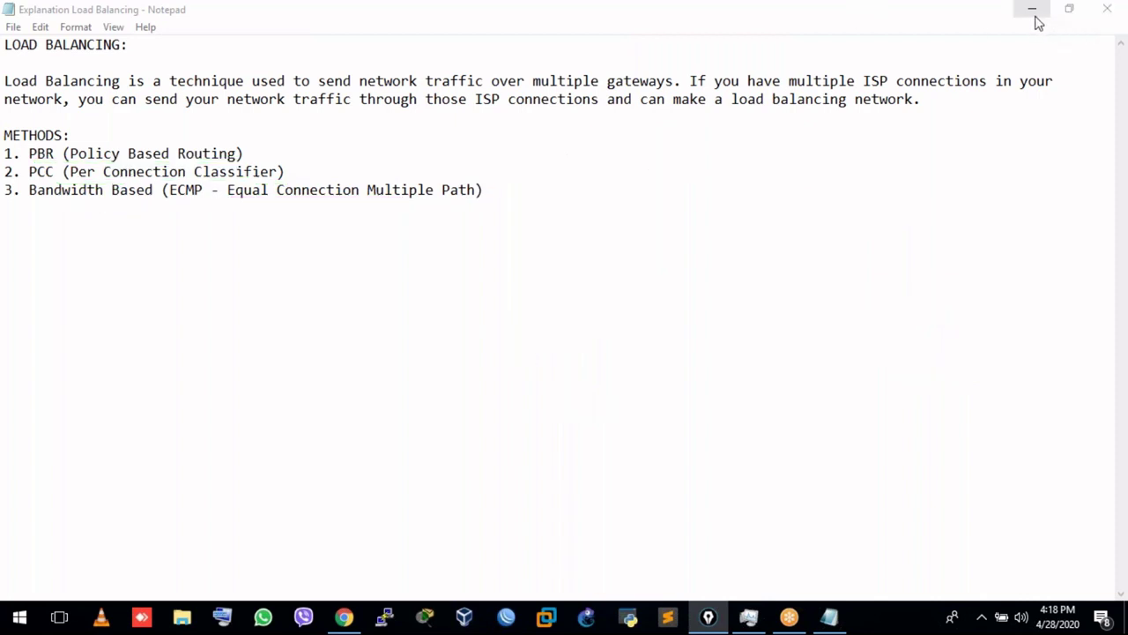
Bring the Presentation Topic notes up full screen, tick LoadBalancing, and draw a gateway circle.
left_click(1109, 20)
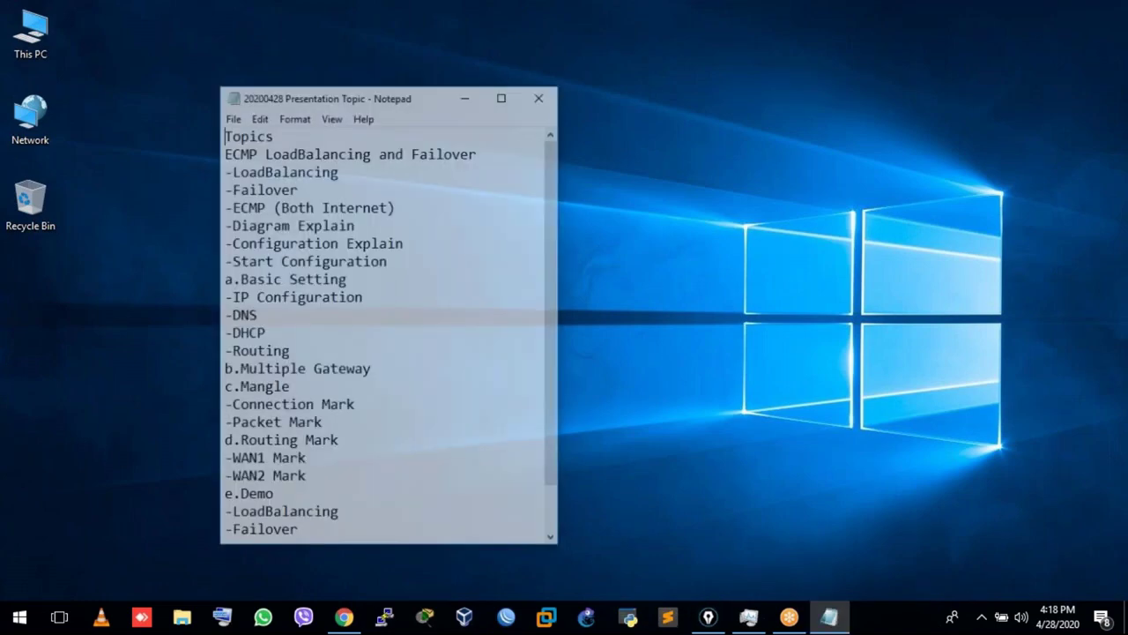
double_click(390, 96)
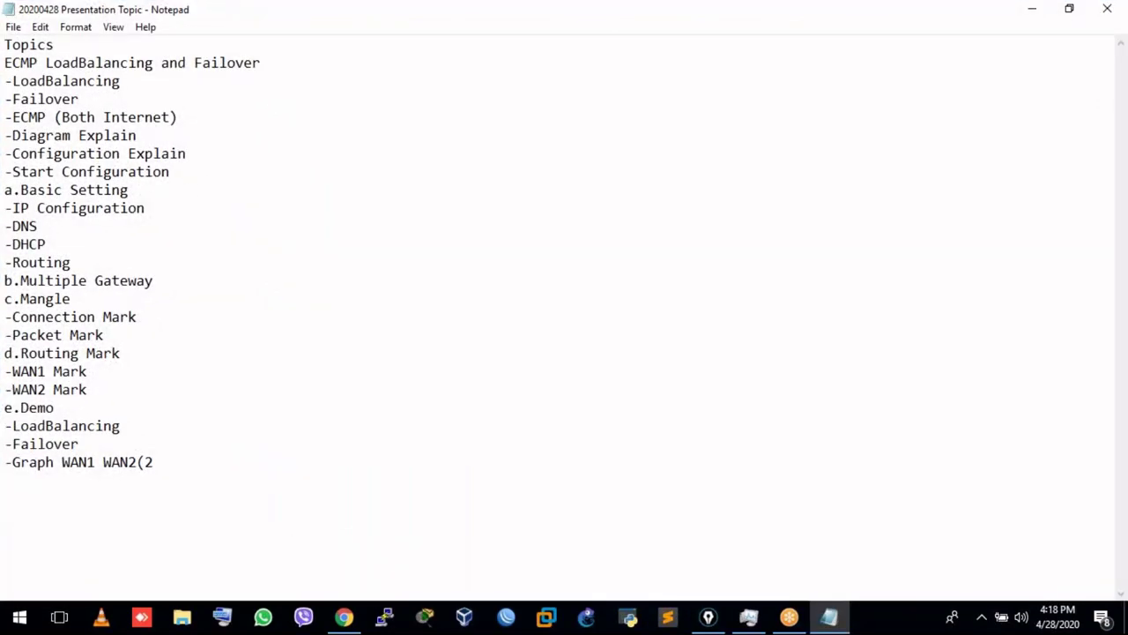
key("ctrl+shift+p")
left_click_drag(134, 68, 162, 55)
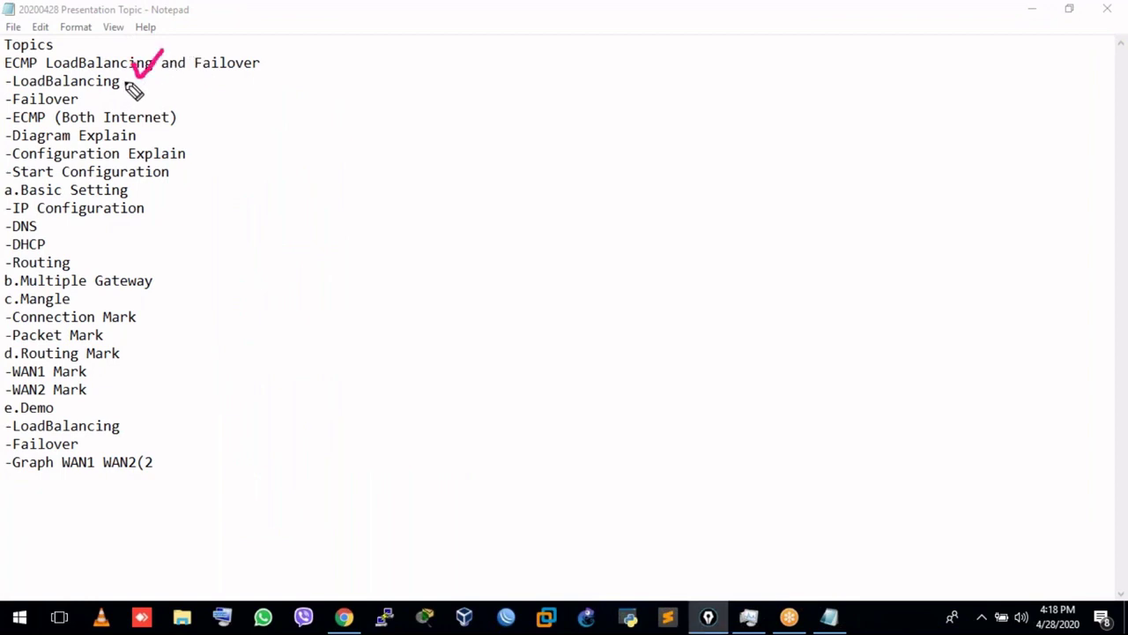
left_click_drag(126, 83, 261, 75)
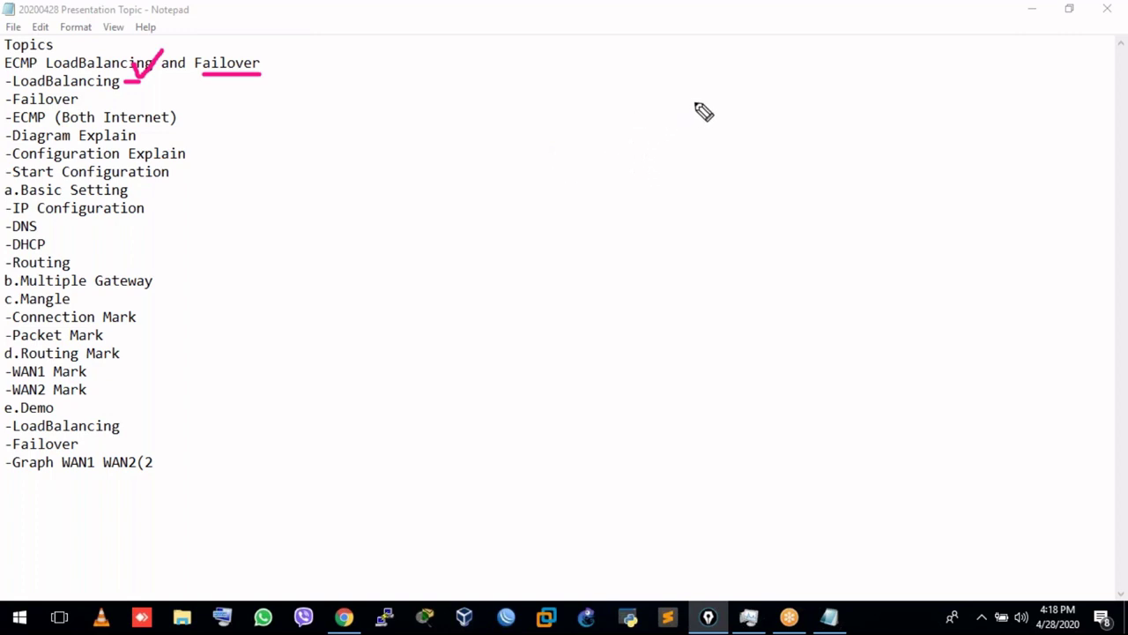
mouse_move(695, 104)
left_mouse_down()
mouse_move(697, 116)
mouse_move(684, 104)
left_mouse_up()
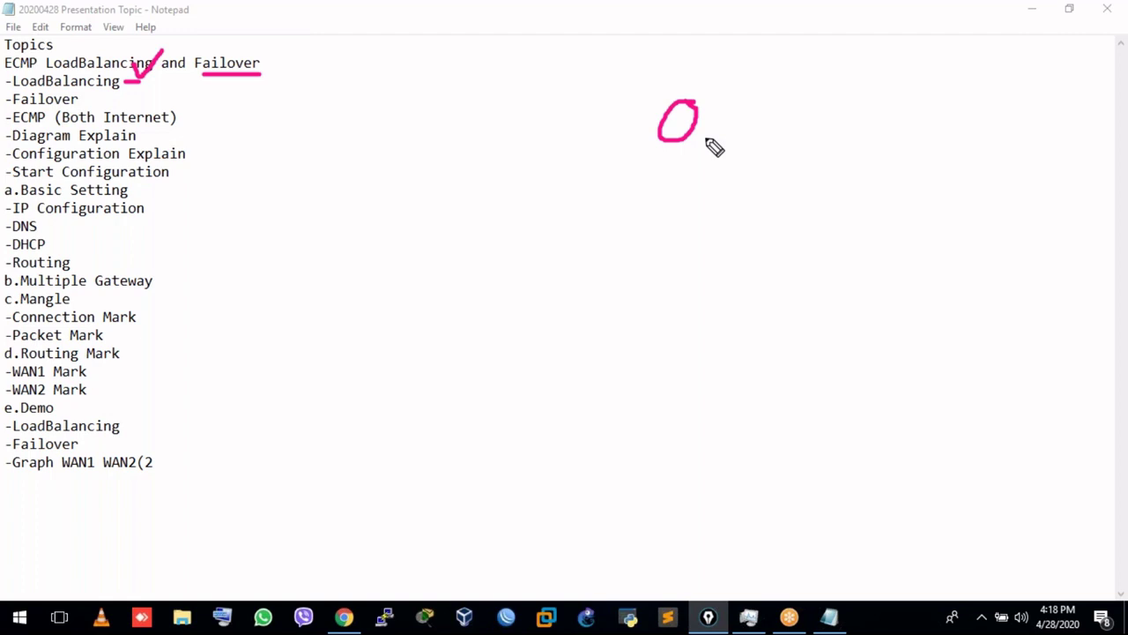
Draw a Server box, cross out the gateway circle, add a user figure and an arrow to the Server.
mouse_move(700, 136)
left_mouse_down()
mouse_move(729, 158)
mouse_move(784, 148)
mouse_move(746, 152)
mouse_move(799, 218)
mouse_move(787, 141)
mouse_move(798, 192)
mouse_move(866, 179)
mouse_move(887, 194)
mouse_move(899, 168)
left_mouse_up()
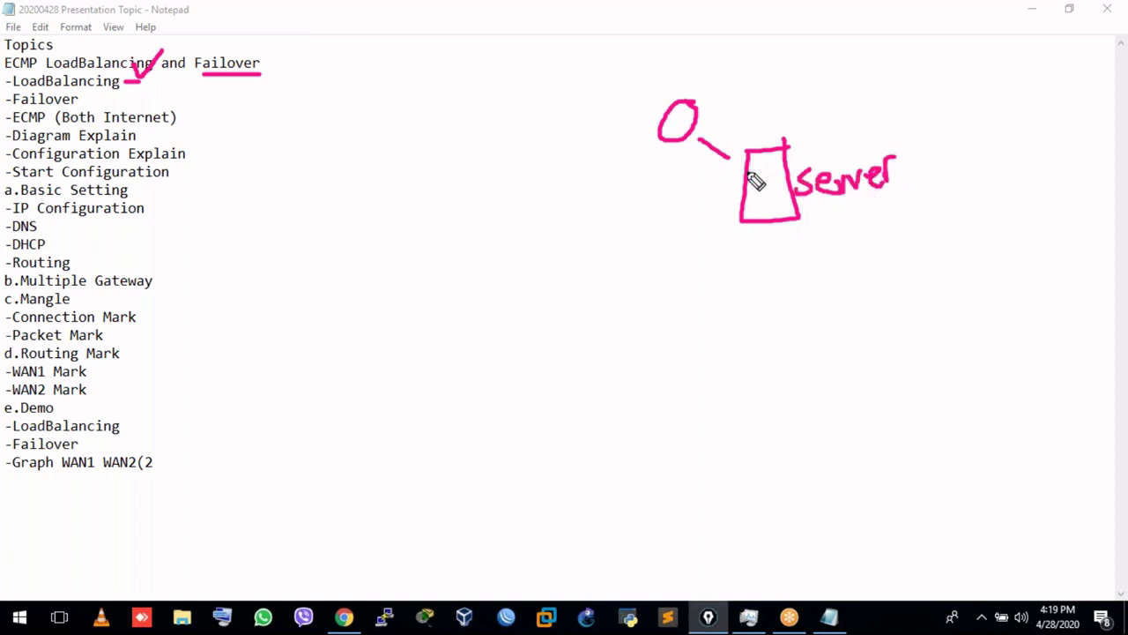
mouse_move(670, 111)
left_mouse_down()
mouse_move(689, 136)
mouse_move(668, 136)
left_mouse_up()
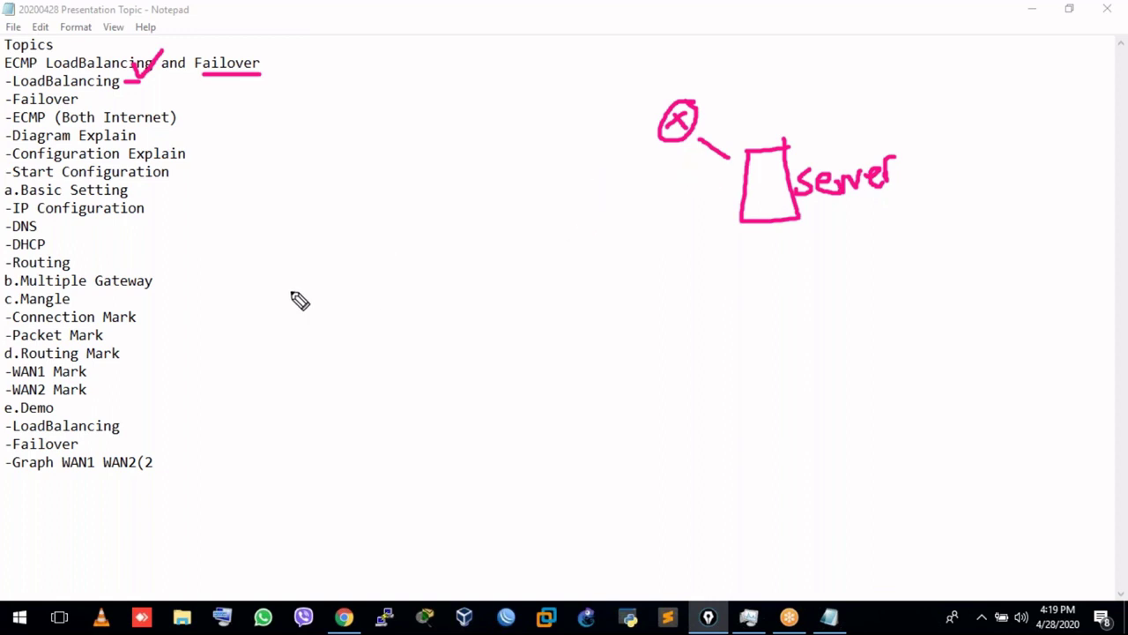
mouse_move(302, 292)
left_mouse_down()
mouse_move(265, 293)
mouse_move(302, 300)
mouse_move(280, 338)
mouse_move(293, 355)
mouse_move(296, 215)
mouse_move(358, 176)
mouse_move(296, 208)
mouse_move(290, 139)
mouse_move(315, 184)
left_mouse_up()
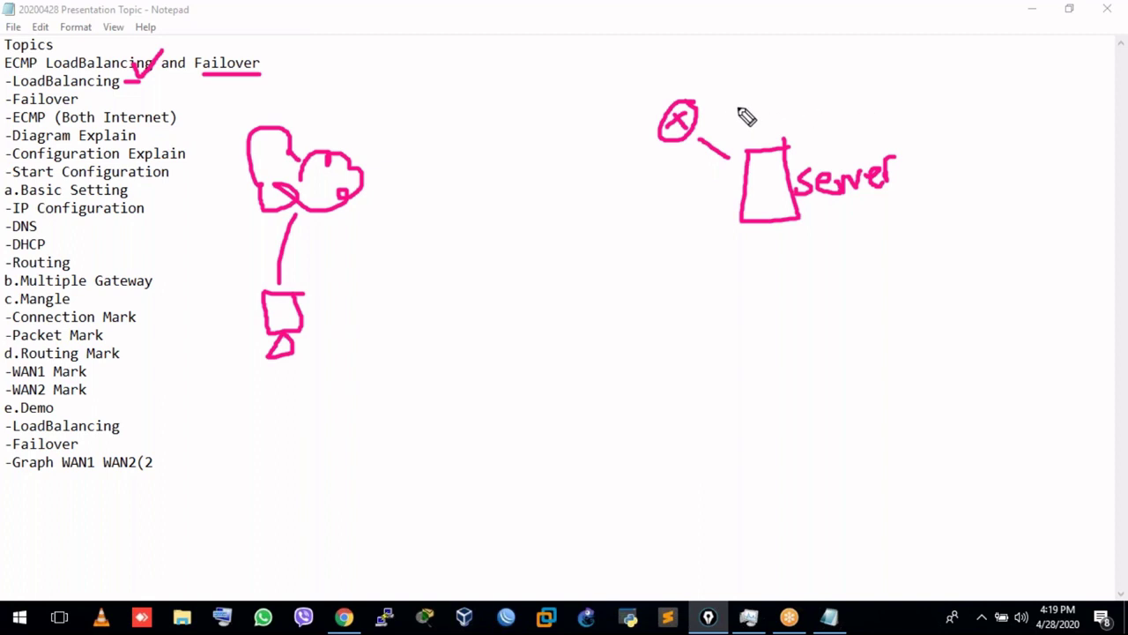
mouse_move(758, 88)
left_mouse_down()
mouse_move(773, 82)
mouse_move(748, 116)
mouse_move(758, 130)
mouse_move(712, 151)
mouse_move(735, 160)
mouse_move(696, 175)
left_mouse_up()
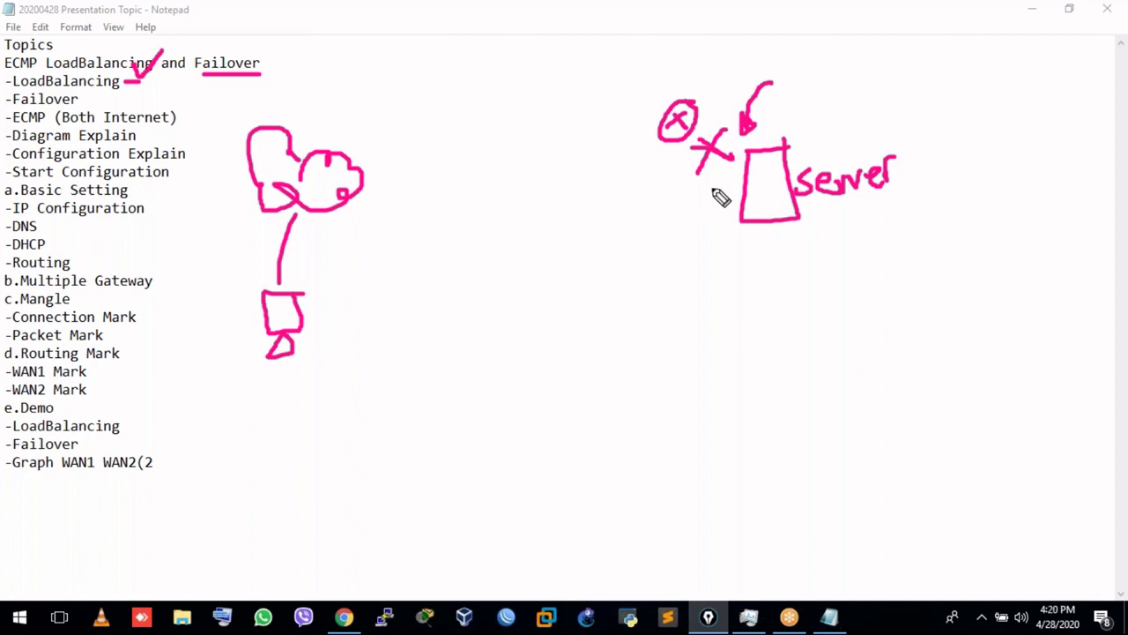
Cross out the gateway–server and user links, and draw a link into the gateway from the left.
left_click_drag(340, 220, 416, 268)
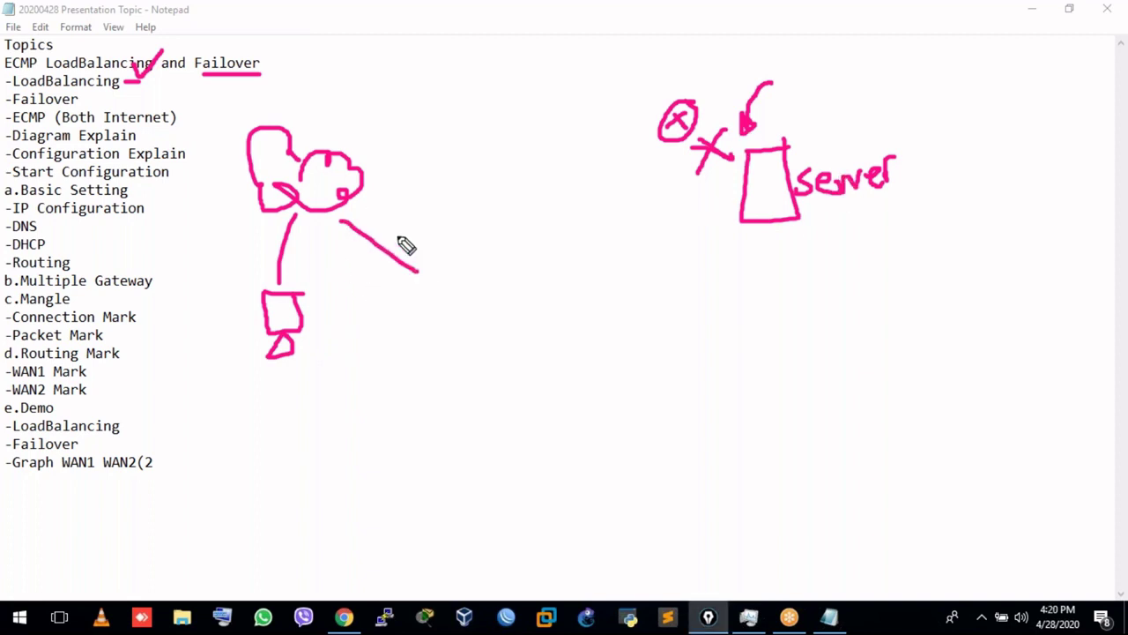
left_click_drag(399, 217, 345, 307)
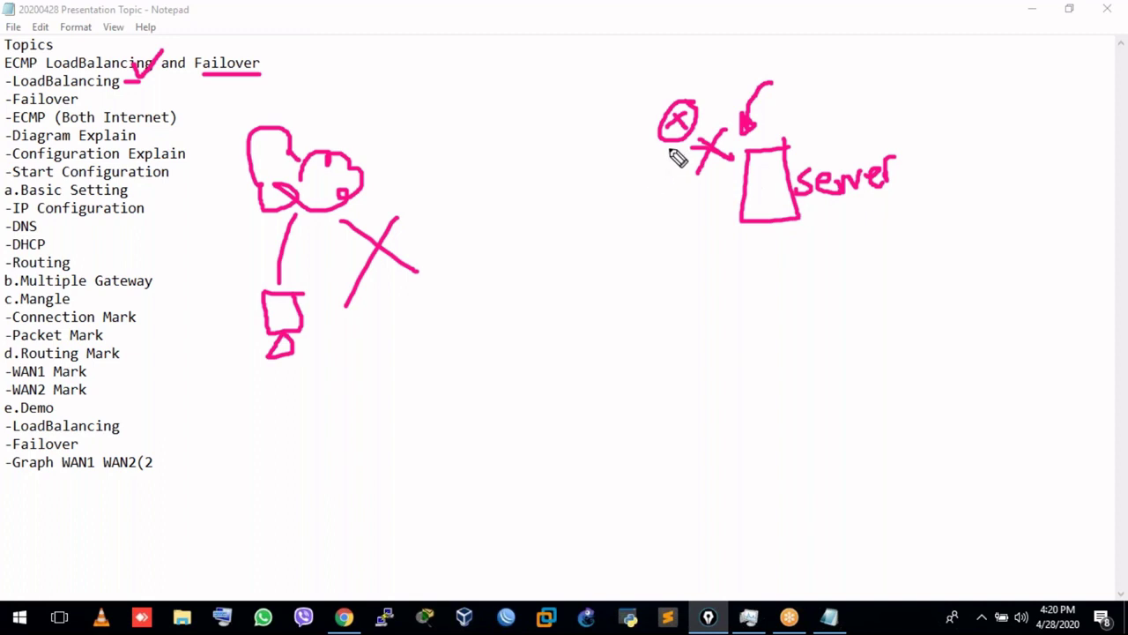
left_click_drag(591, 86, 653, 107)
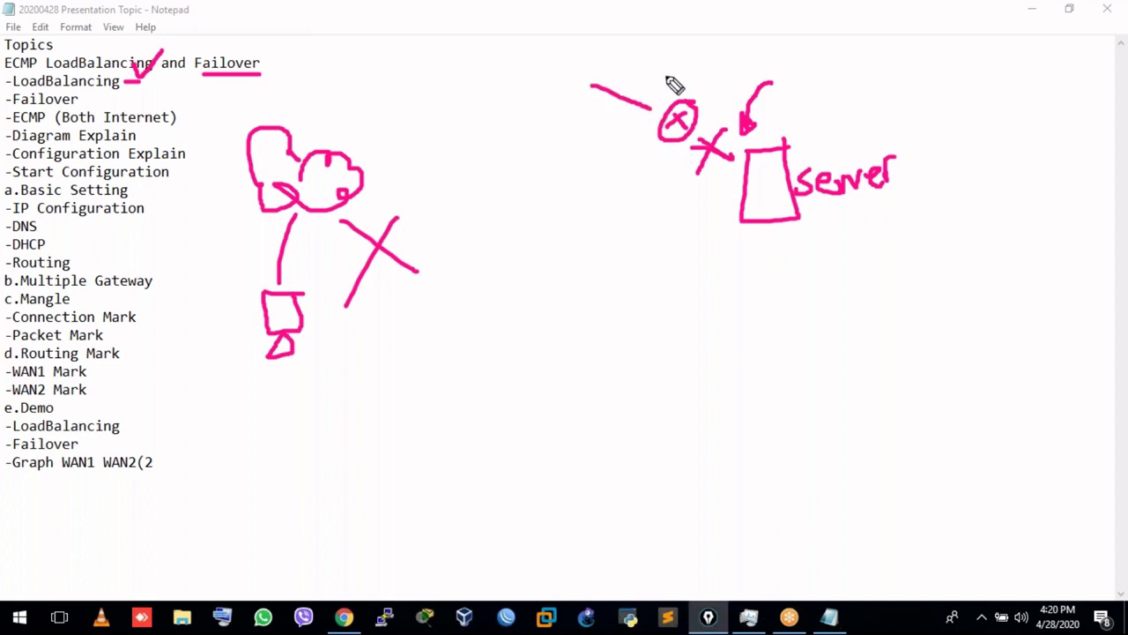
Sketch extra links above the gateway, an 'or' with an x, and a looping alternate-path arrow.
left_click_drag(628, 49, 665, 105)
left_click_drag(677, 41, 674, 100)
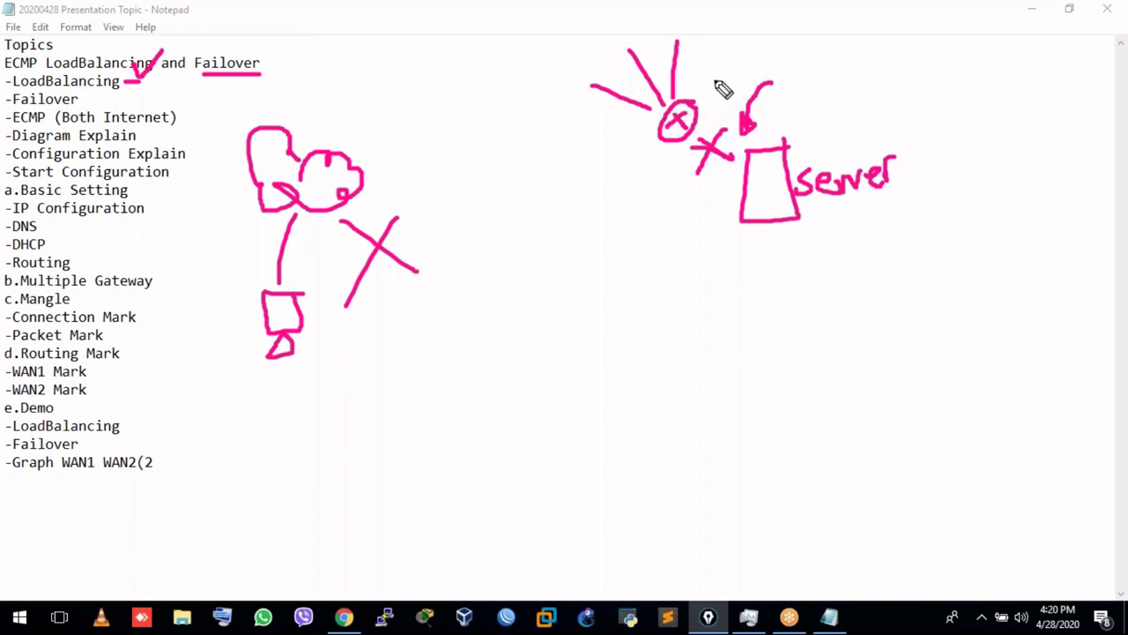
left_click_drag(693, 39, 735, 14)
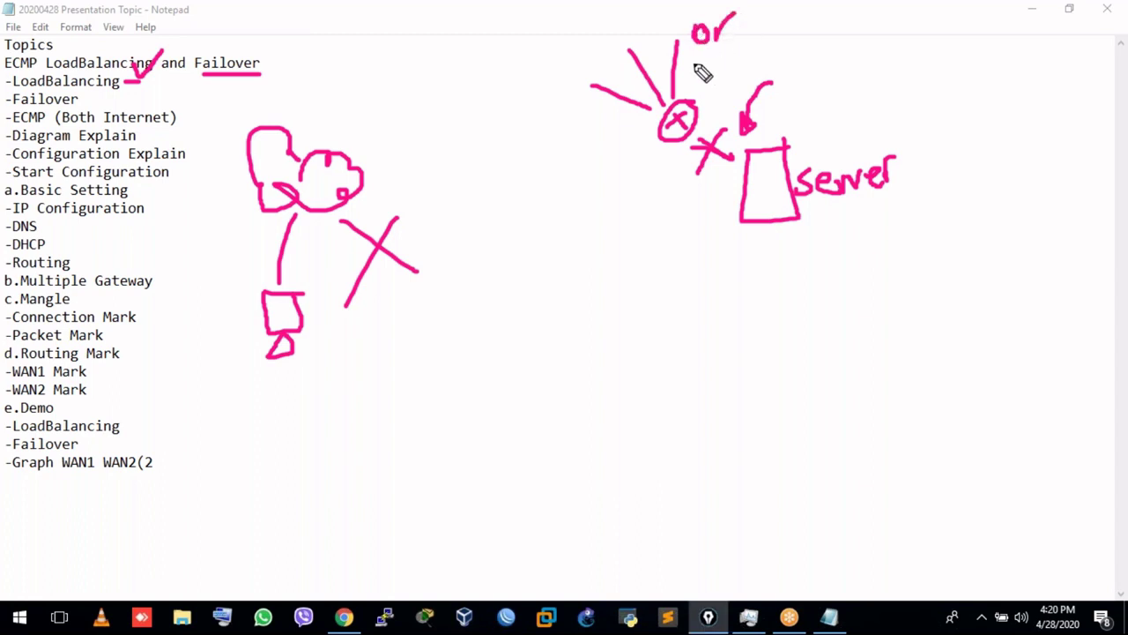
left_click_drag(707, 55, 690, 78)
left_click_drag(690, 58, 705, 76)
mouse_move(683, 32)
left_mouse_down()
mouse_move(640, 35)
mouse_move(628, 74)
left_mouse_up()
mouse_move(679, 37)
left_mouse_down()
mouse_move(646, 38)
mouse_move(632, 126)
left_mouse_up()
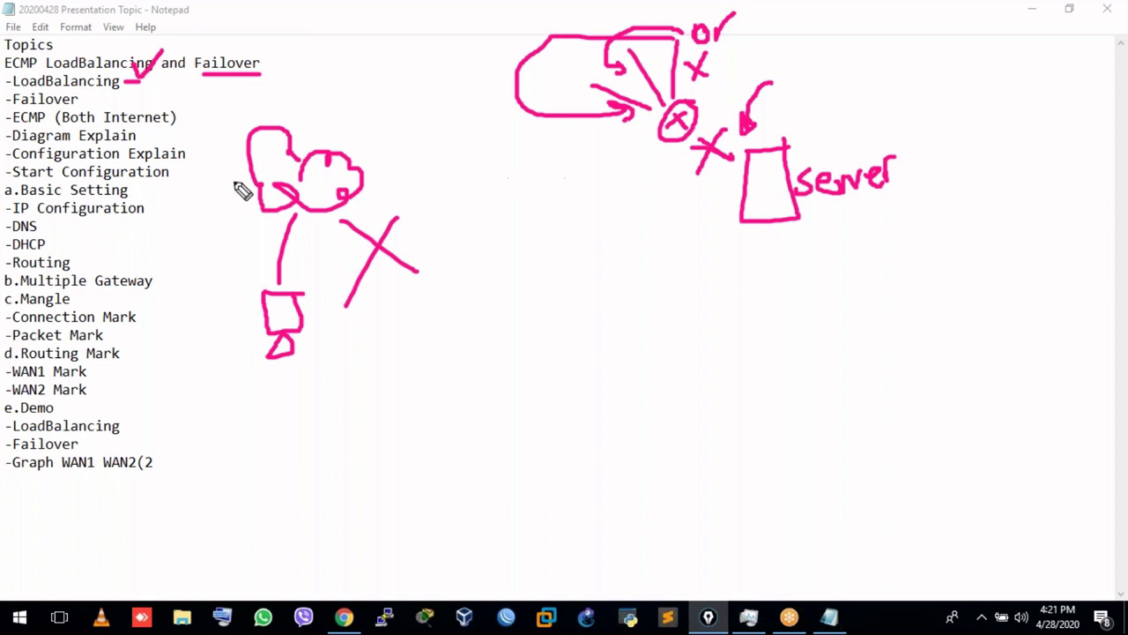
Tick the Failover topic and underline ECMP in the topic list.
mouse_move(91, 97)
left_mouse_down()
mouse_move(100, 108)
mouse_move(125, 91)
left_mouse_up()
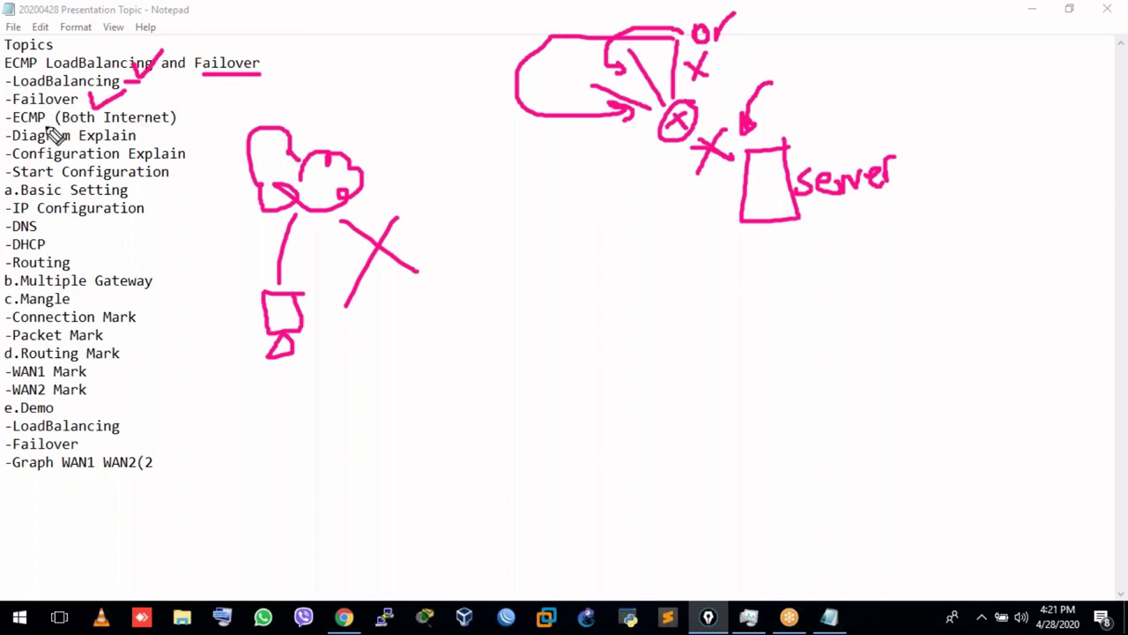
left_click_drag(15, 123, 51, 126)
key("k")
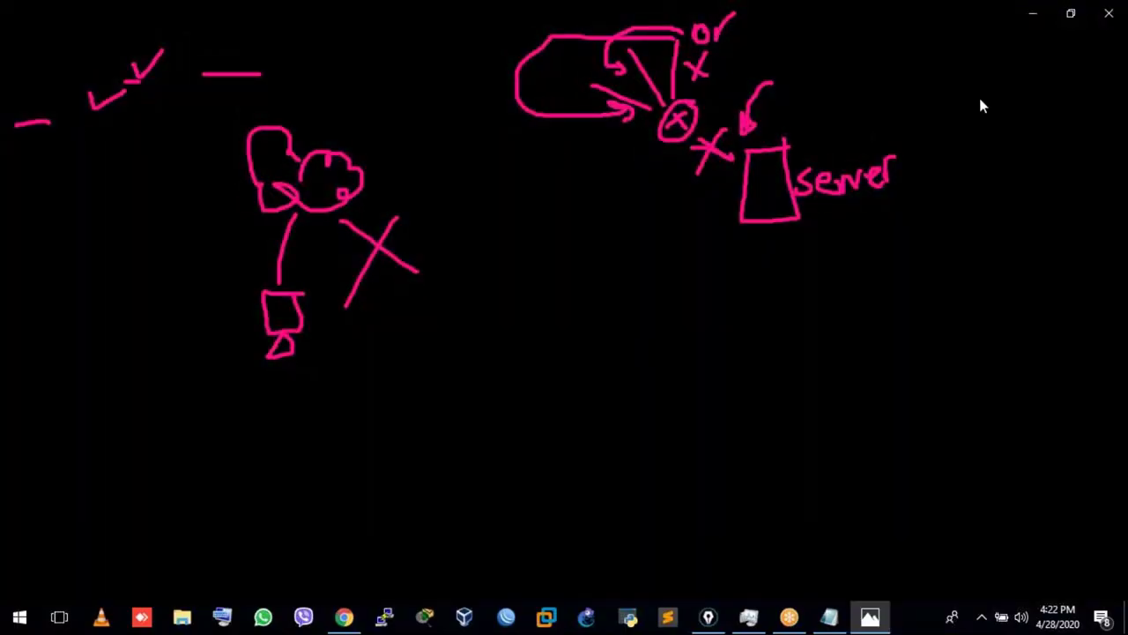
Mark the bandwidth cap labels and underline the 192.168.100.0/24 and 192.168.1.0/24 network labels.
left_click(1080, 14)
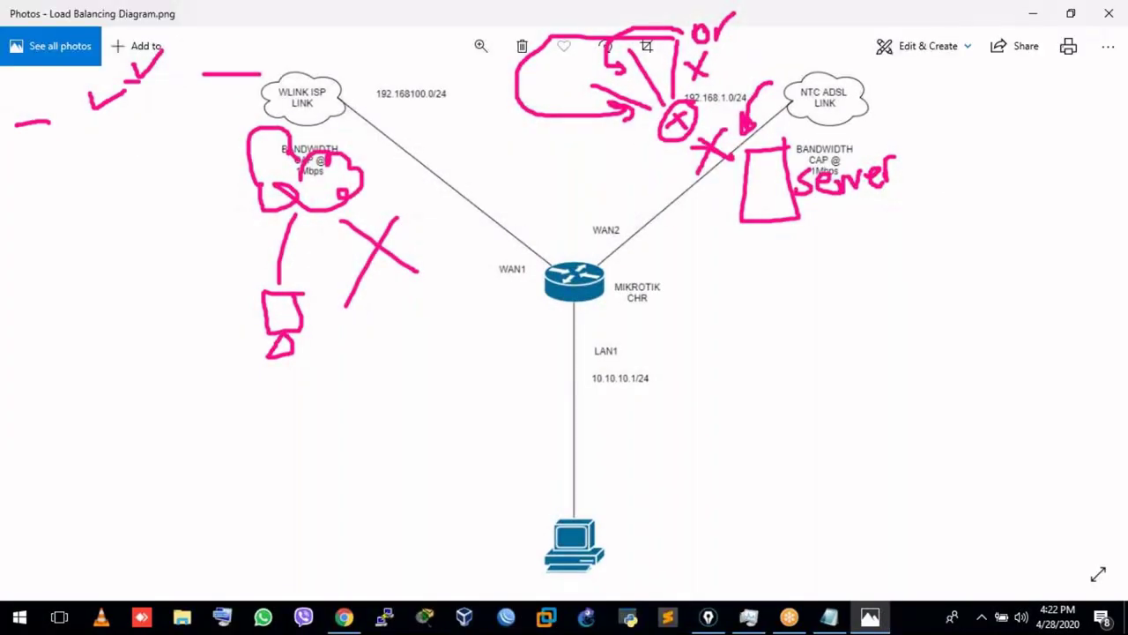
key("Escape")
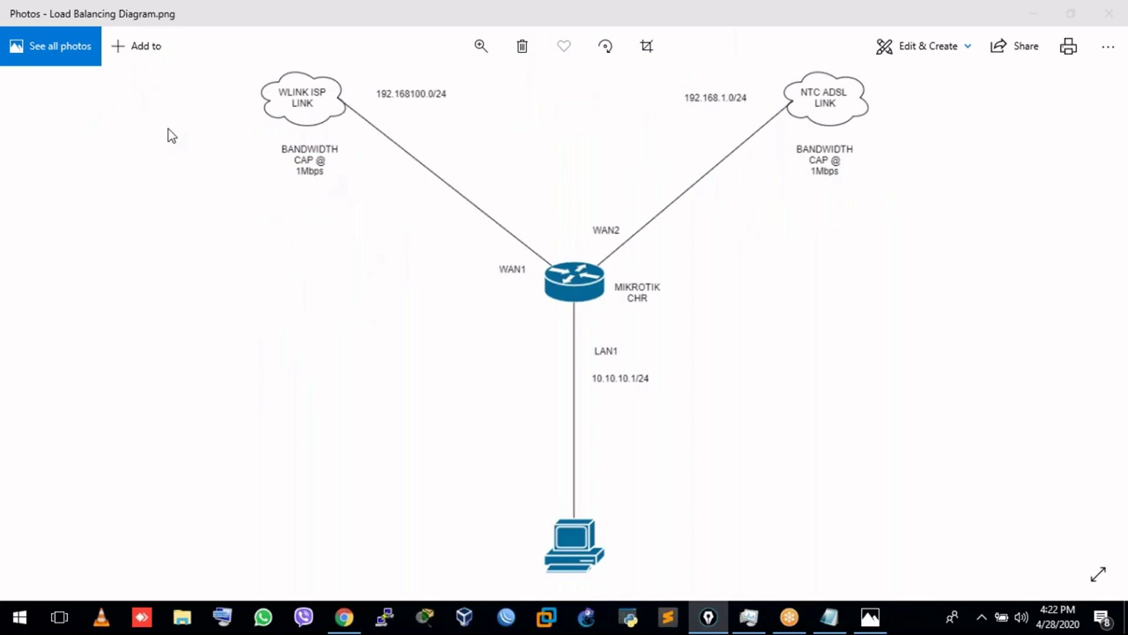
left_click_drag(348, 143, 280, 173)
mouse_move(338, 197)
left_mouse_down()
mouse_move(309, 161)
mouse_move(300, 191)
left_mouse_up()
left_click_drag(846, 137, 781, 183)
mouse_move(844, 208)
left_mouse_down()
mouse_move(831, 179)
mouse_move(831, 196)
left_mouse_up()
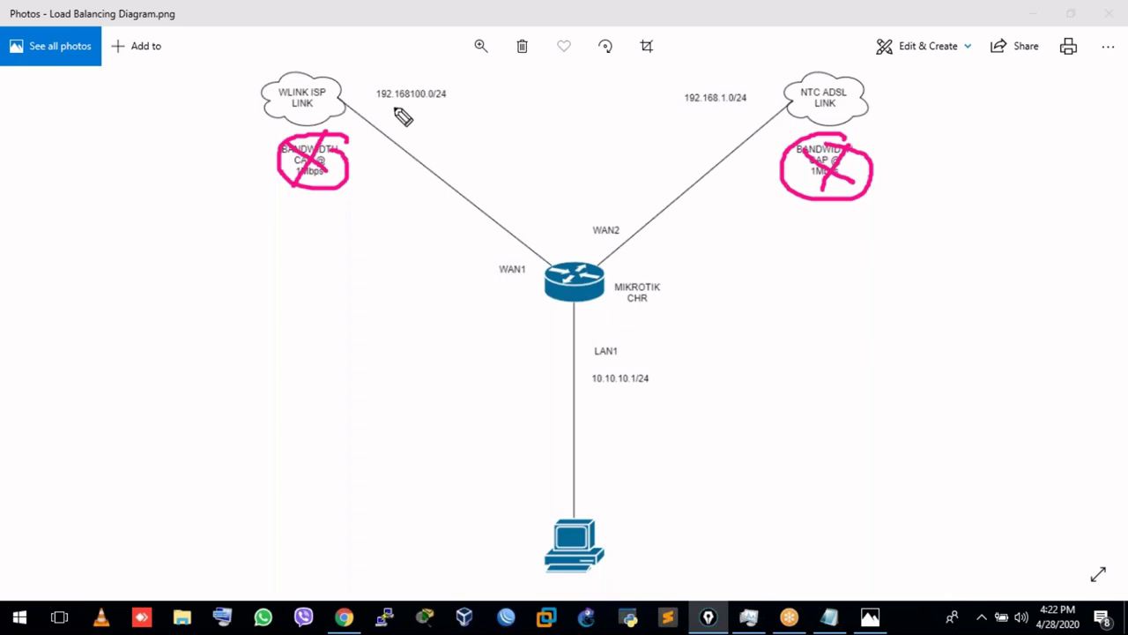
mouse_move(393, 107)
left_mouse_down()
mouse_move(458, 108)
mouse_move(456, 146)
mouse_move(490, 185)
mouse_move(469, 176)
left_mouse_up()
mouse_move(684, 111)
left_mouse_down()
mouse_move(746, 108)
mouse_move(620, 189)
mouse_move(631, 186)
left_mouse_up()
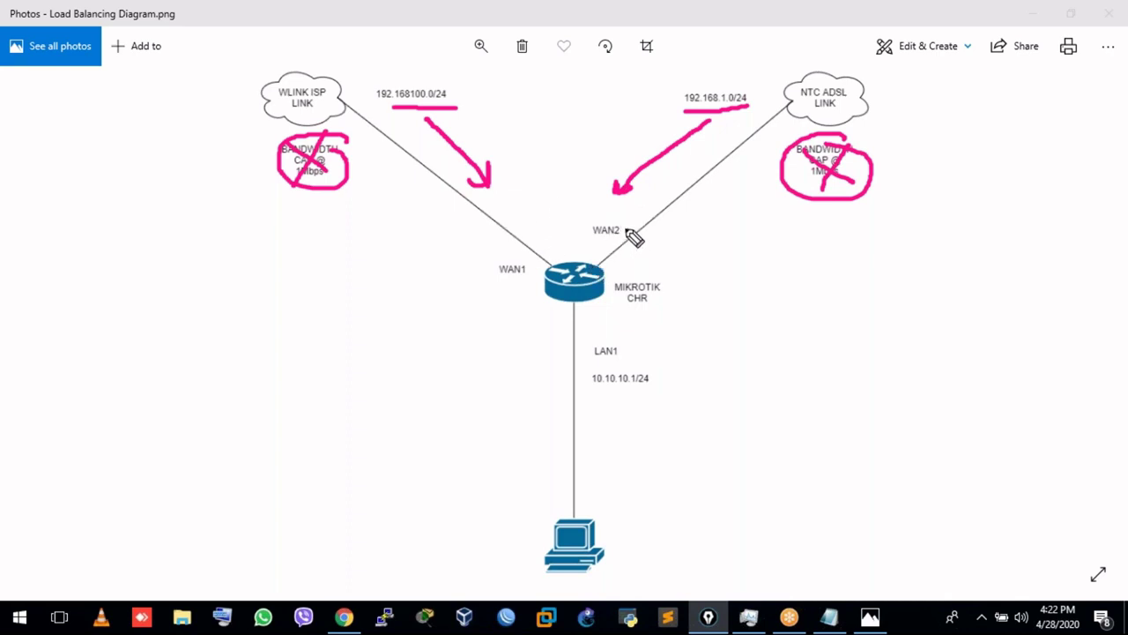
Write 'ECMP L.B. & F.S' beside WAN2, arrow from the PC, then wipe the ink and close the diagram.
mouse_move(711, 238)
left_mouse_down()
mouse_move(717, 259)
mouse_move(772, 234)
mouse_move(783, 244)
mouse_move(921, 227)
mouse_move(910, 218)
mouse_move(944, 209)
mouse_move(700, 272)
left_mouse_up()
left_click(820, 231)
left_click(852, 226)
left_click(936, 202)
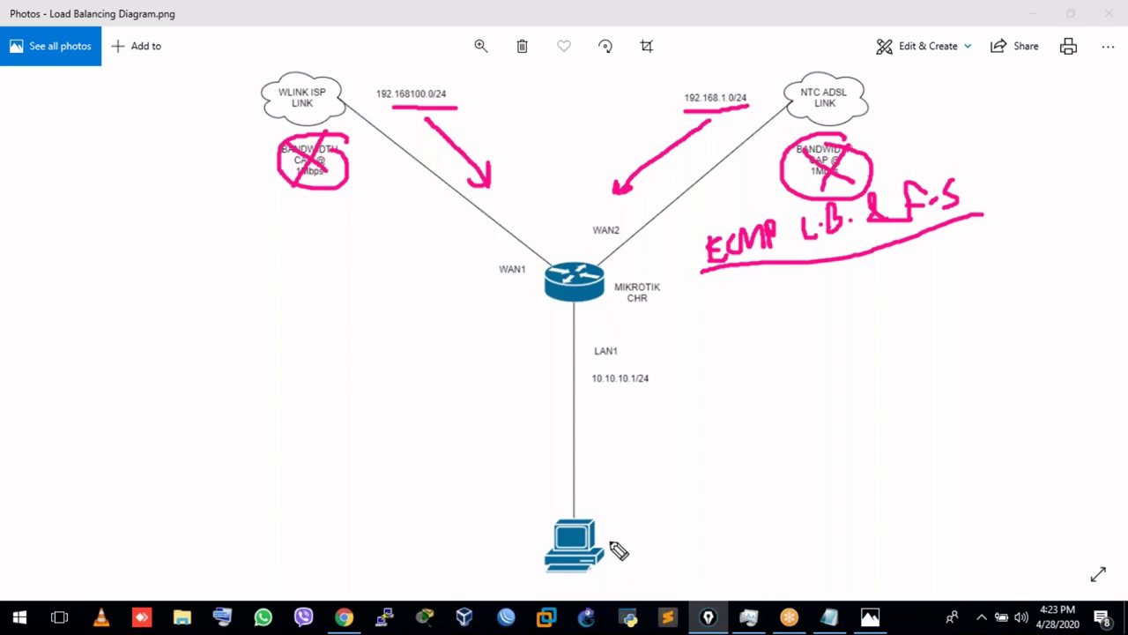
left_click_drag(605, 534, 709, 483)
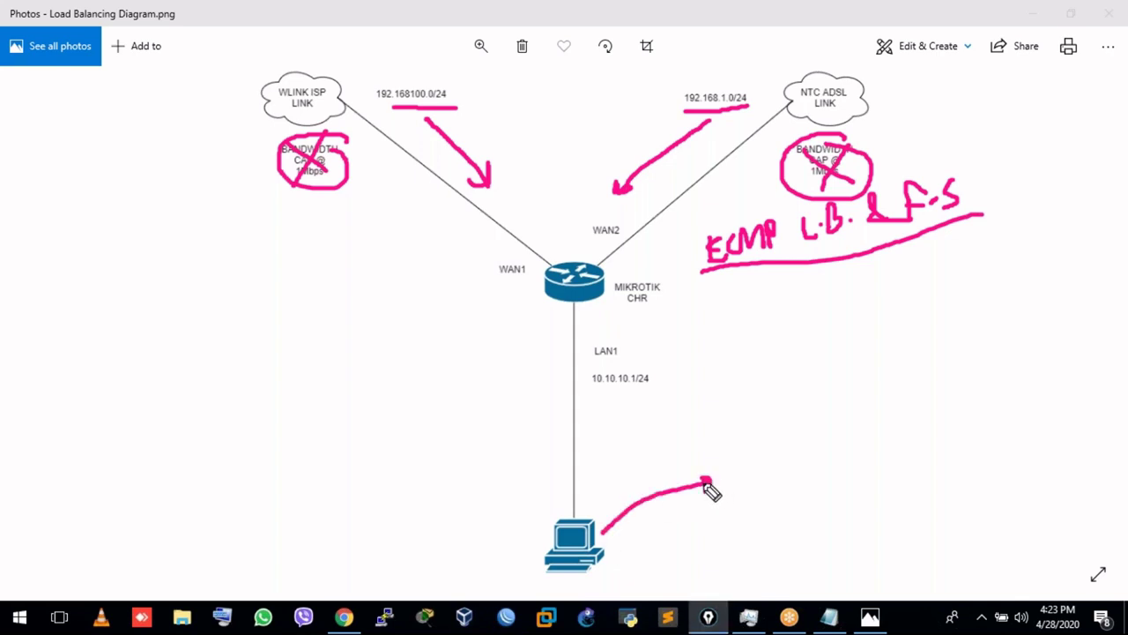
left_click_drag(706, 481, 712, 483)
key("e")
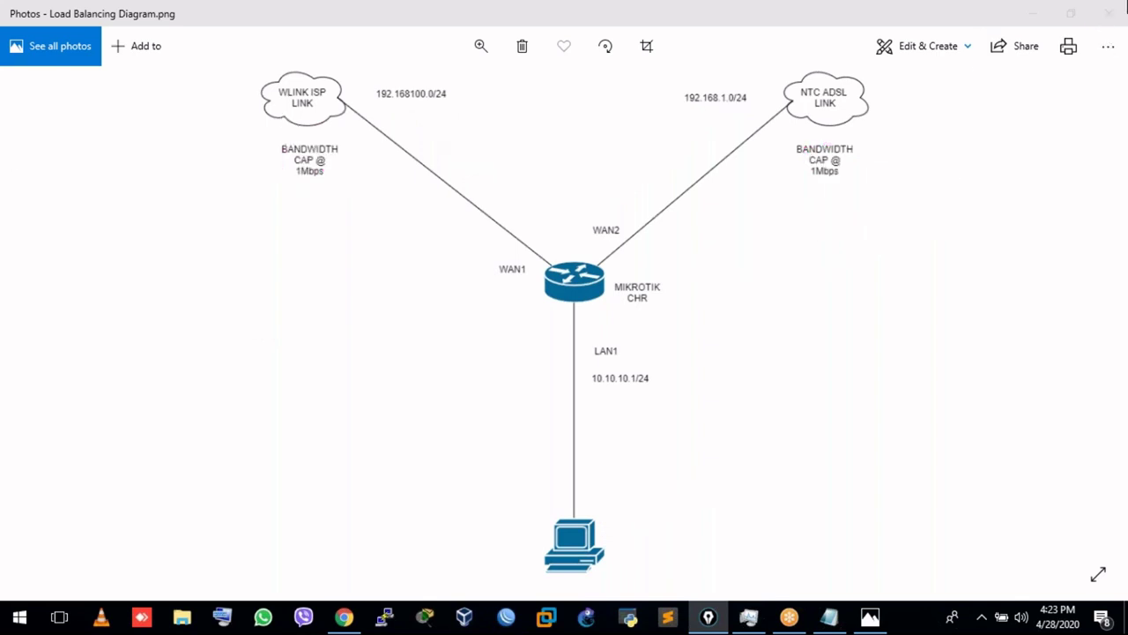
left_click(1109, 16)
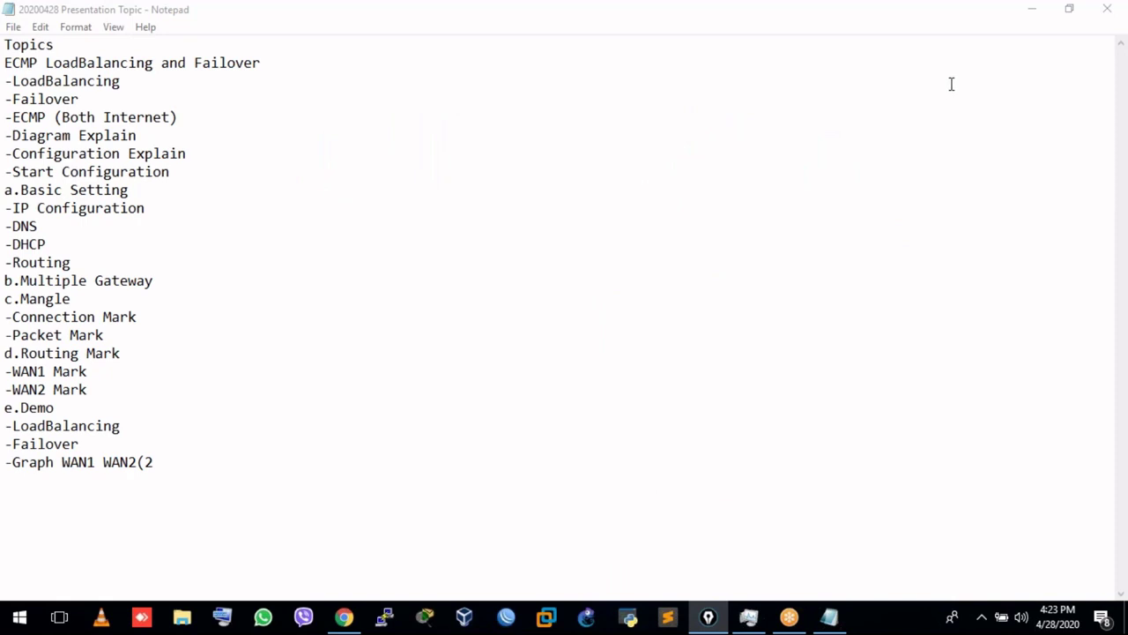
Restore down the Notepad topics window and minimize it to reveal the desktop.
left_click(950, 21)
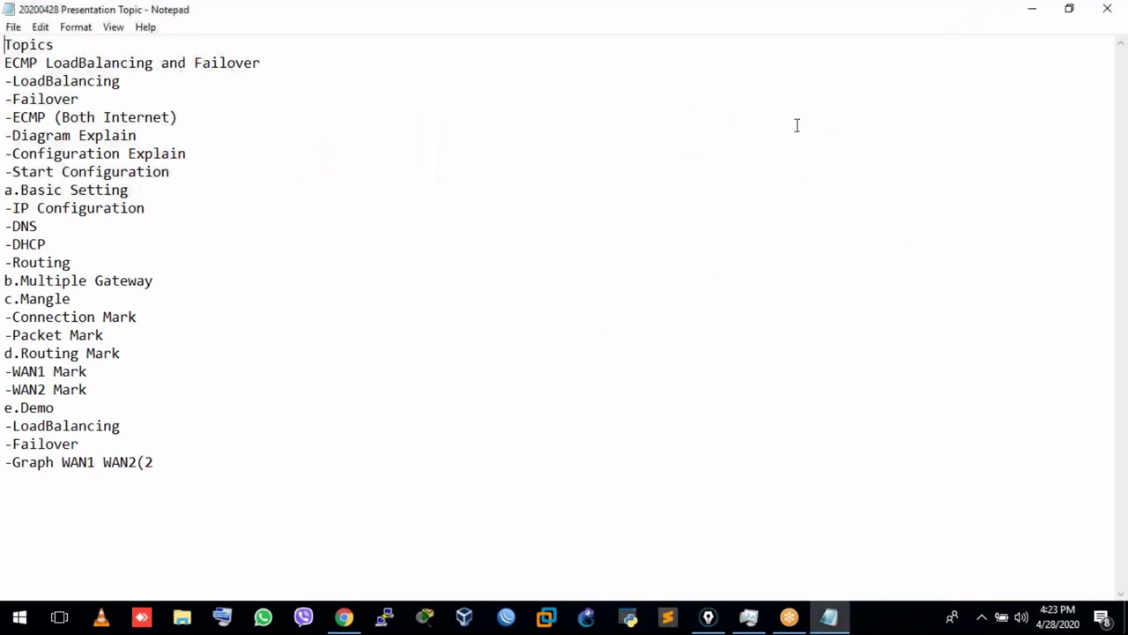
left_click(1070, 12)
left_click(459, 93)
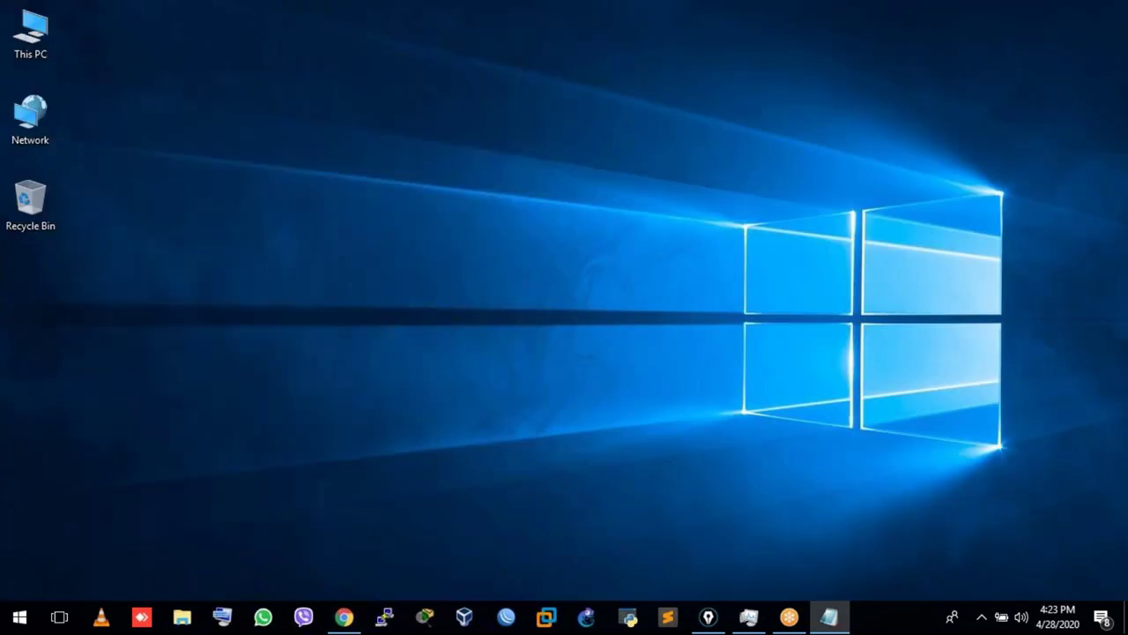
Open VirtualBox Manager and bring up the context menu for the Mikrotik x86 VM.
left_click(472, 621)
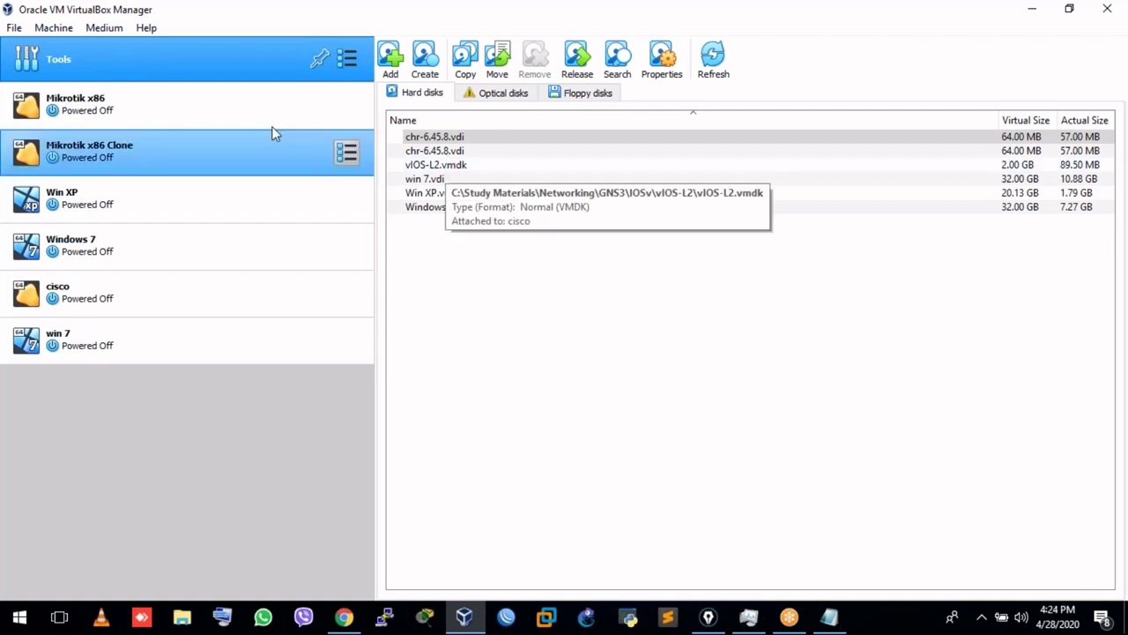
left_click(412, 139)
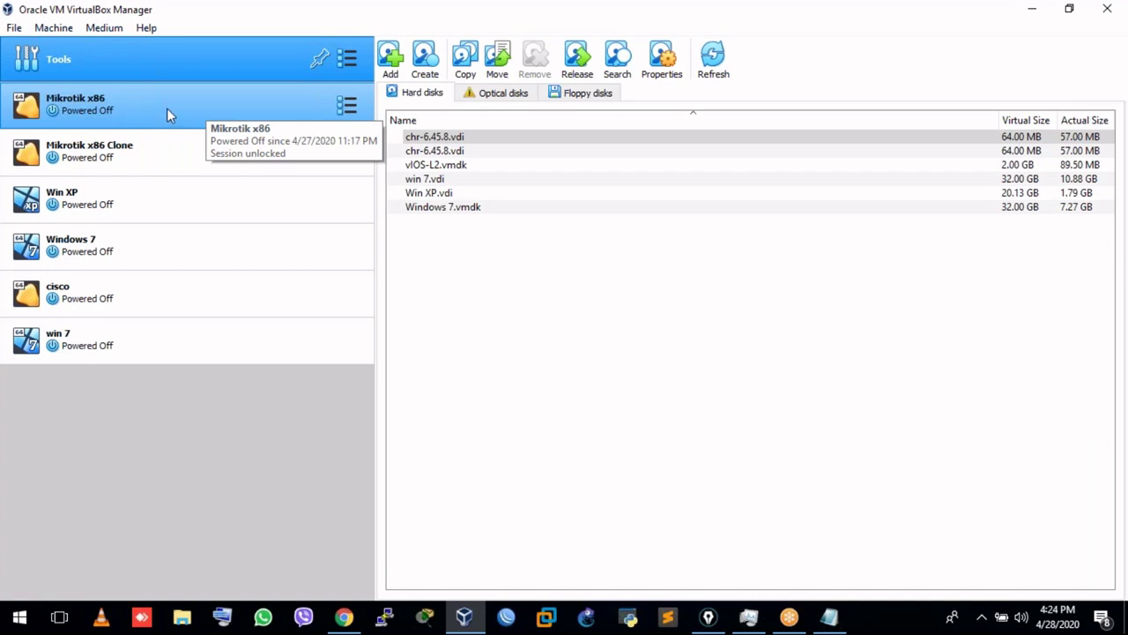
left_click(145, 109)
right_click(145, 108)
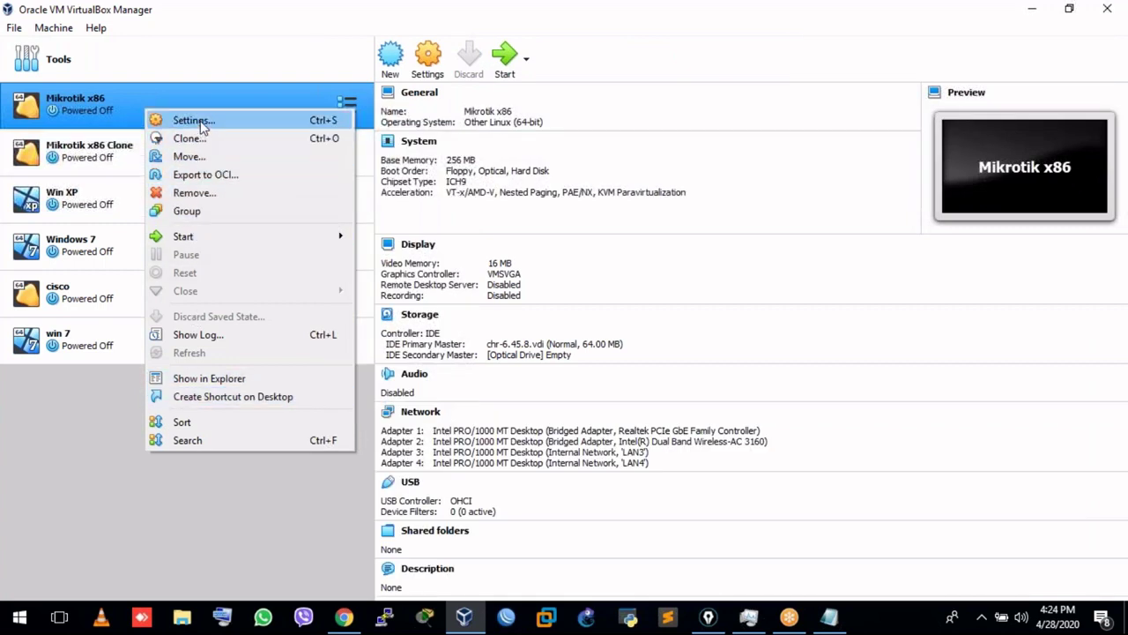
Open the Mikrotik x86 settings on the Network page and flip through Adapters 1–4.
left_click(200, 123)
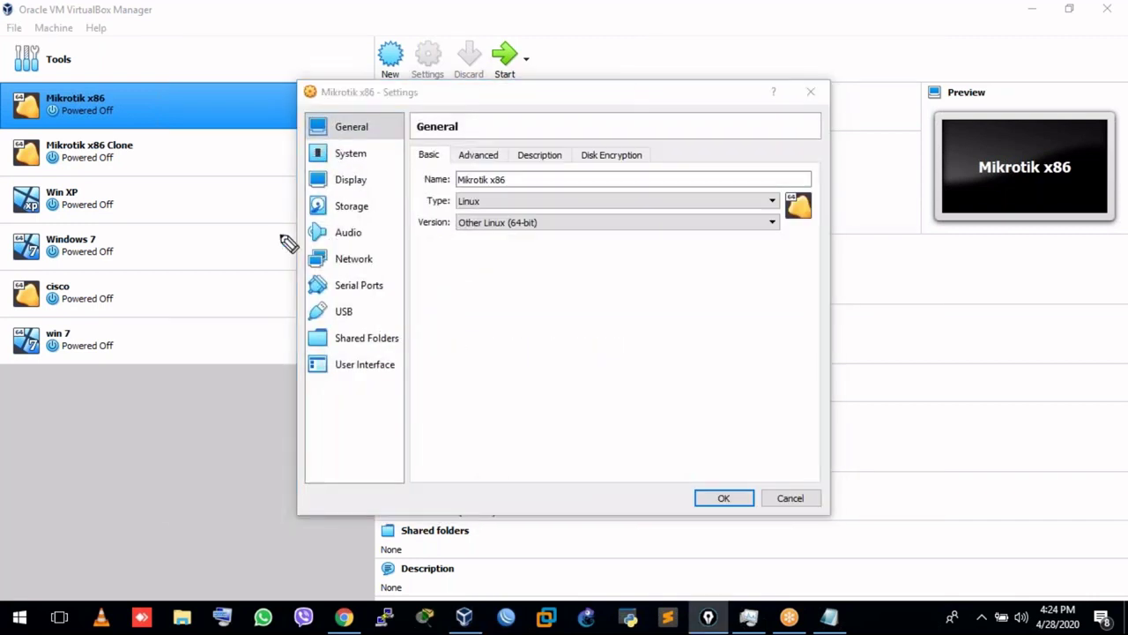
left_click(378, 261)
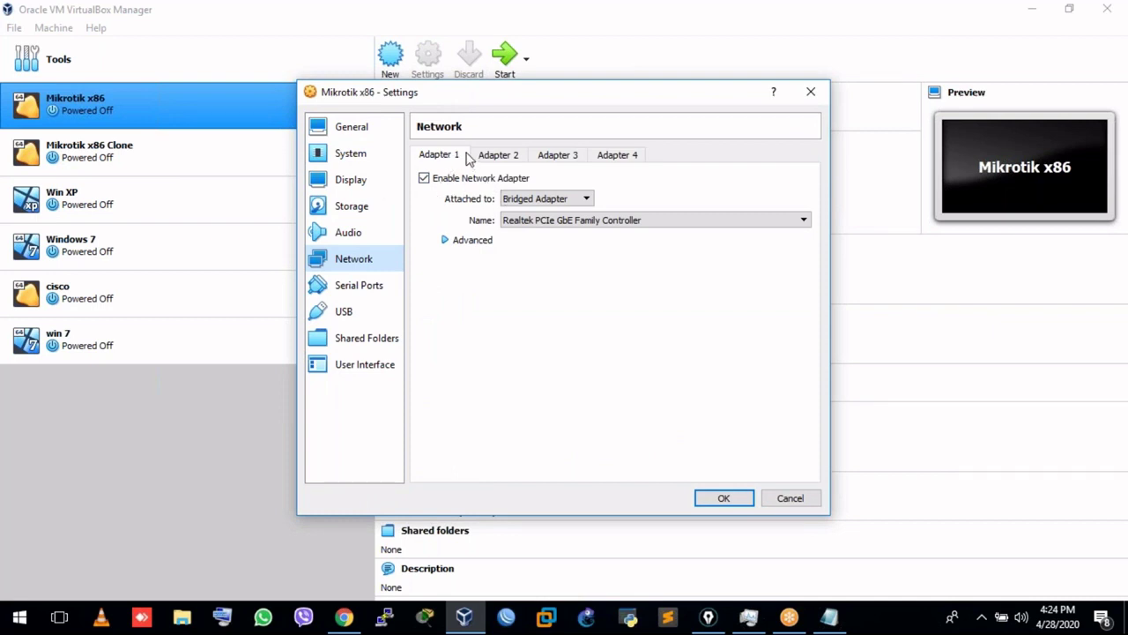
left_click(520, 154)
left_click(557, 156)
left_click(605, 154)
left_click(456, 157)
left_click(524, 156)
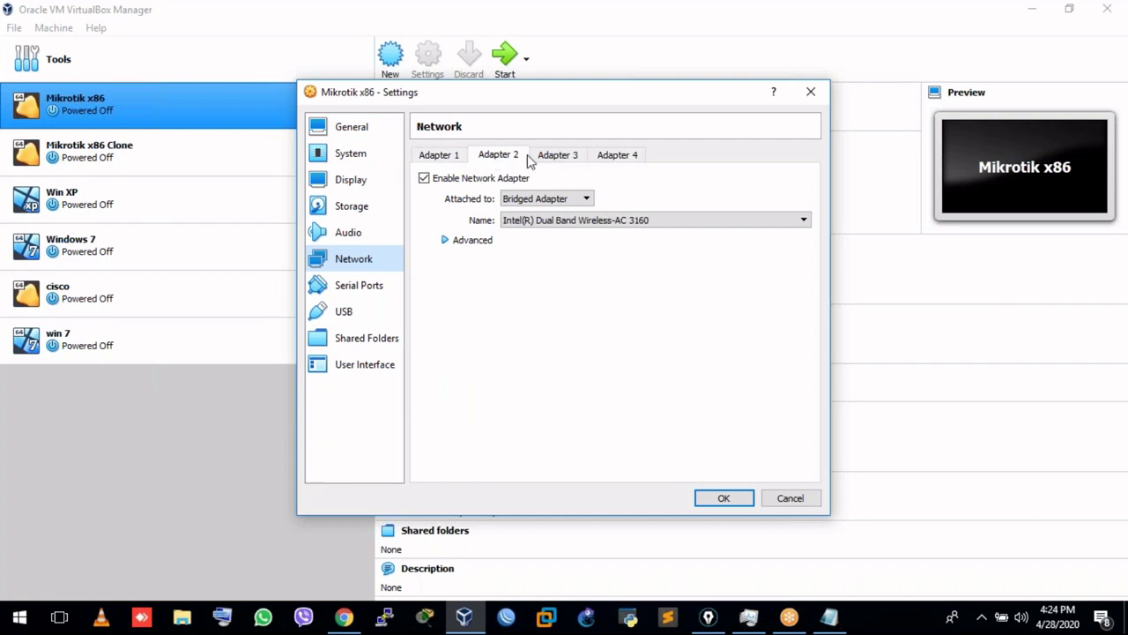
Review adapters: 1 bridged to Realtek, 2 to Intel wireless, 3 on LAN3, 4 on LAN4.
left_click(427, 157)
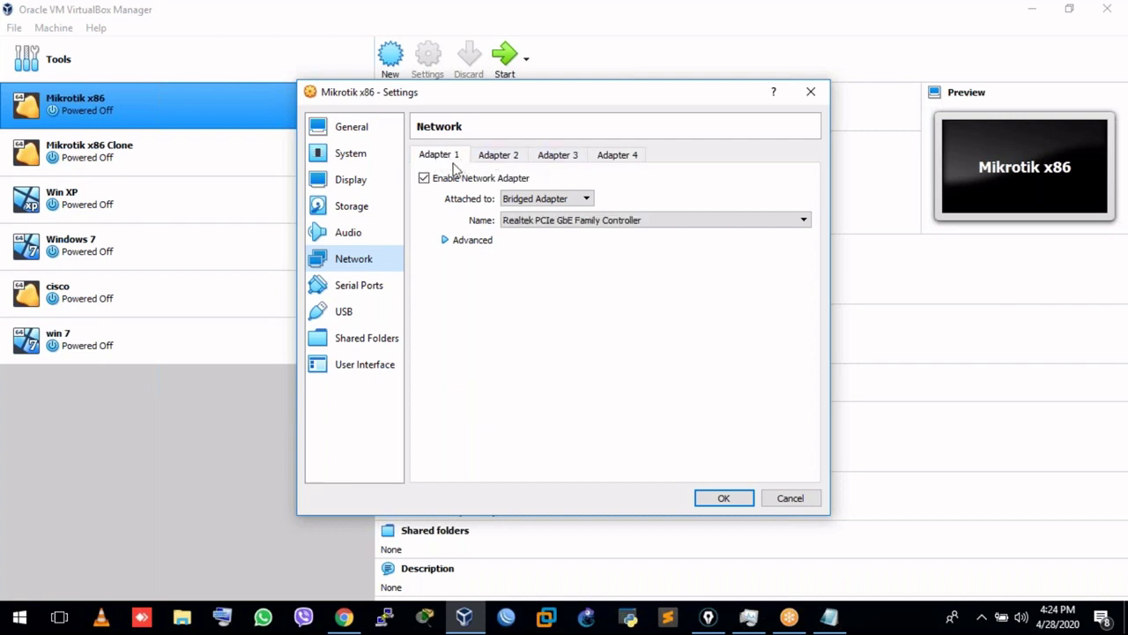
left_click(506, 160)
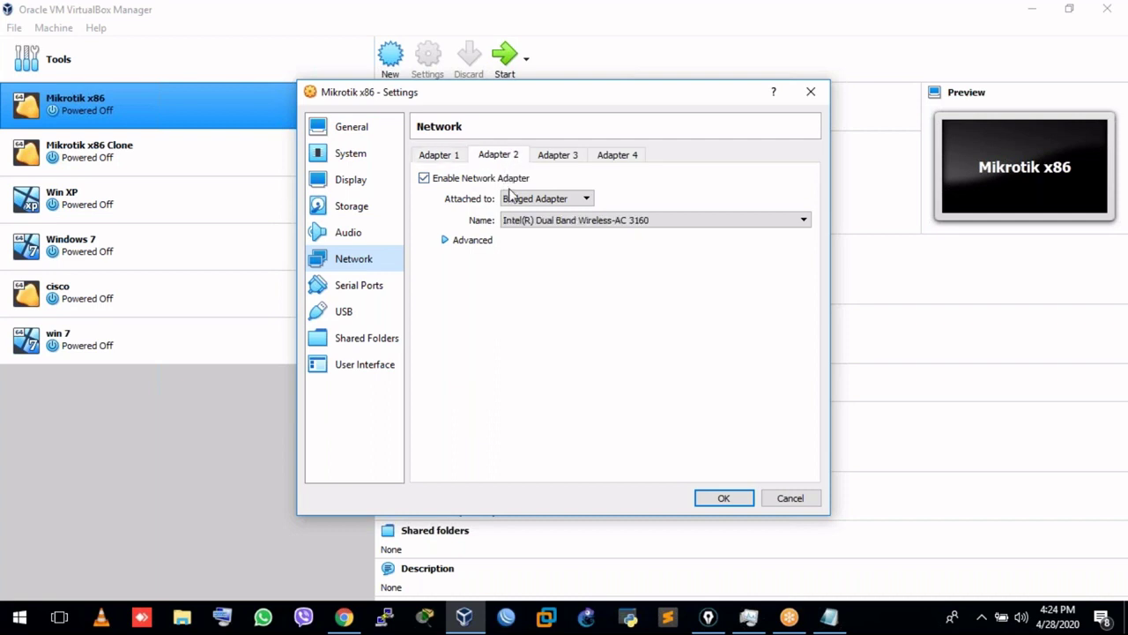
left_click(565, 166)
left_click(615, 158)
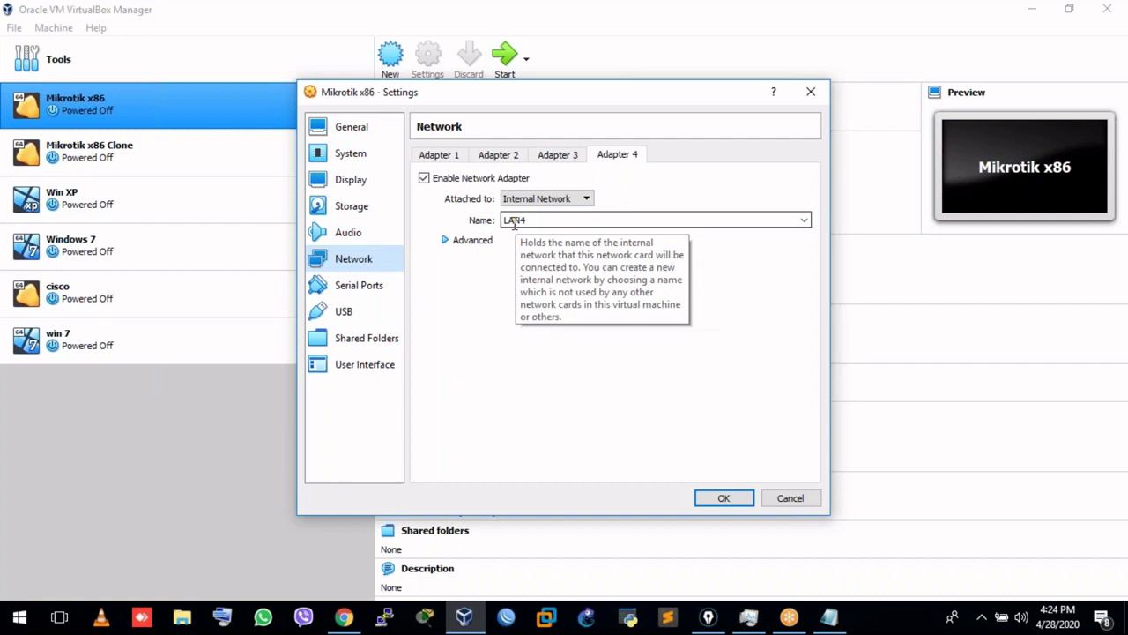
left_click(446, 159)
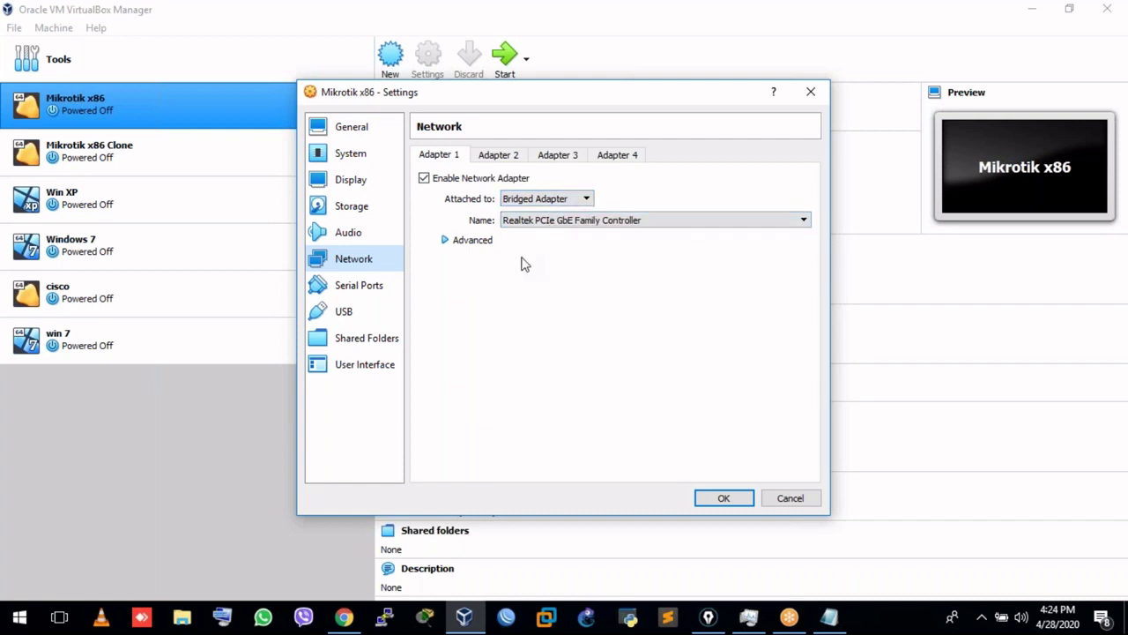
left_click(983, 617)
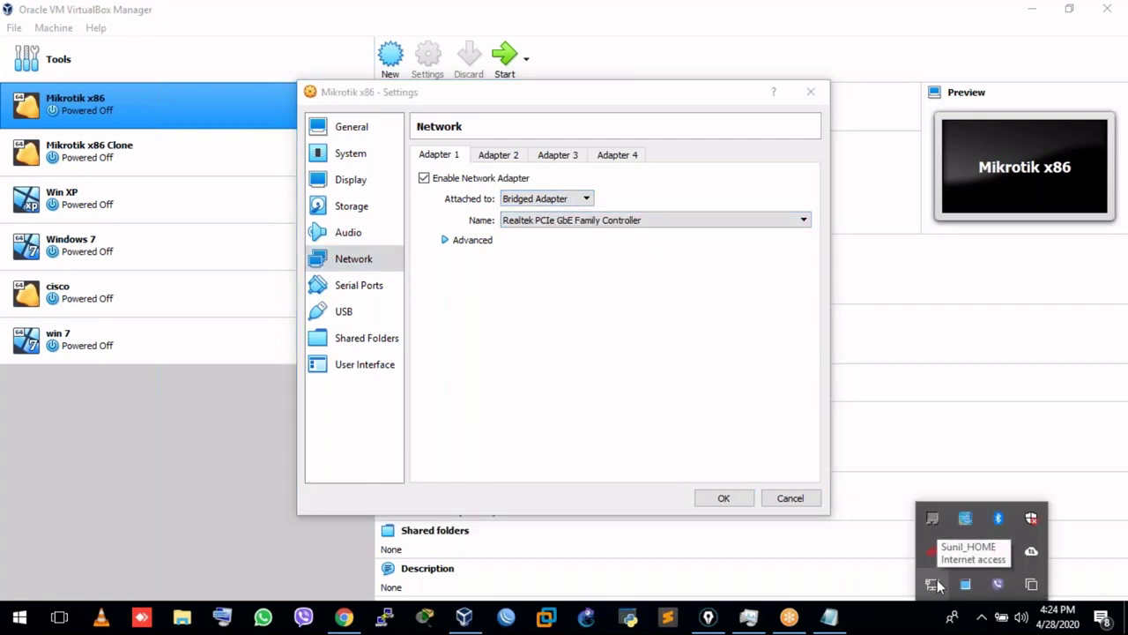
Connect to the secured Wi-Fi network listed after HOME_WIFI and close the network flyout.
left_click(932, 586)
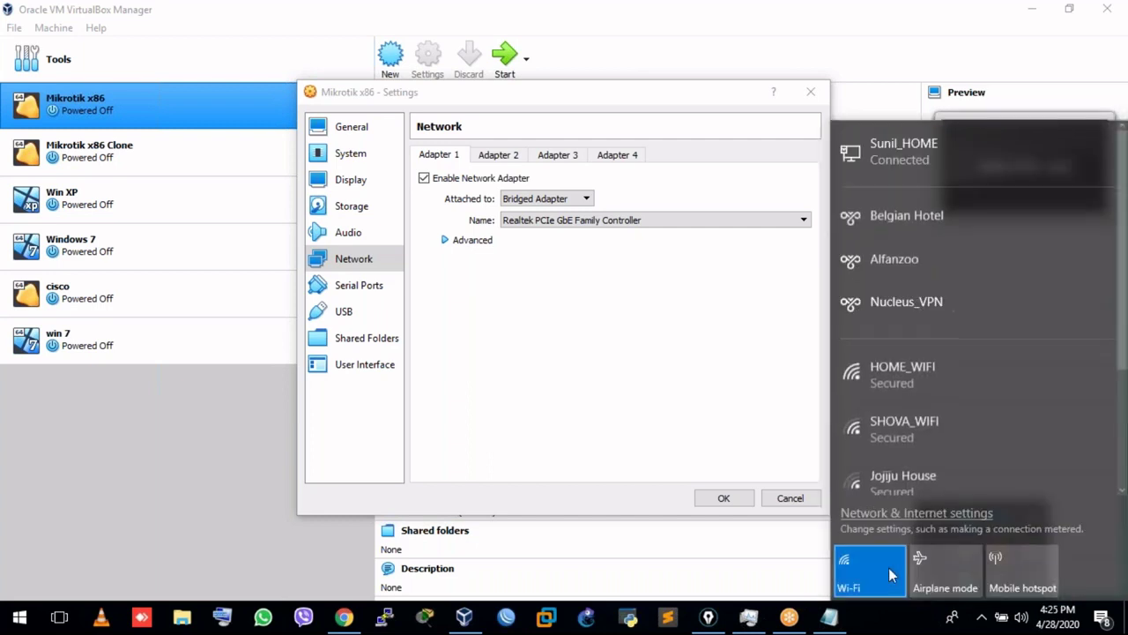
left_click(902, 433)
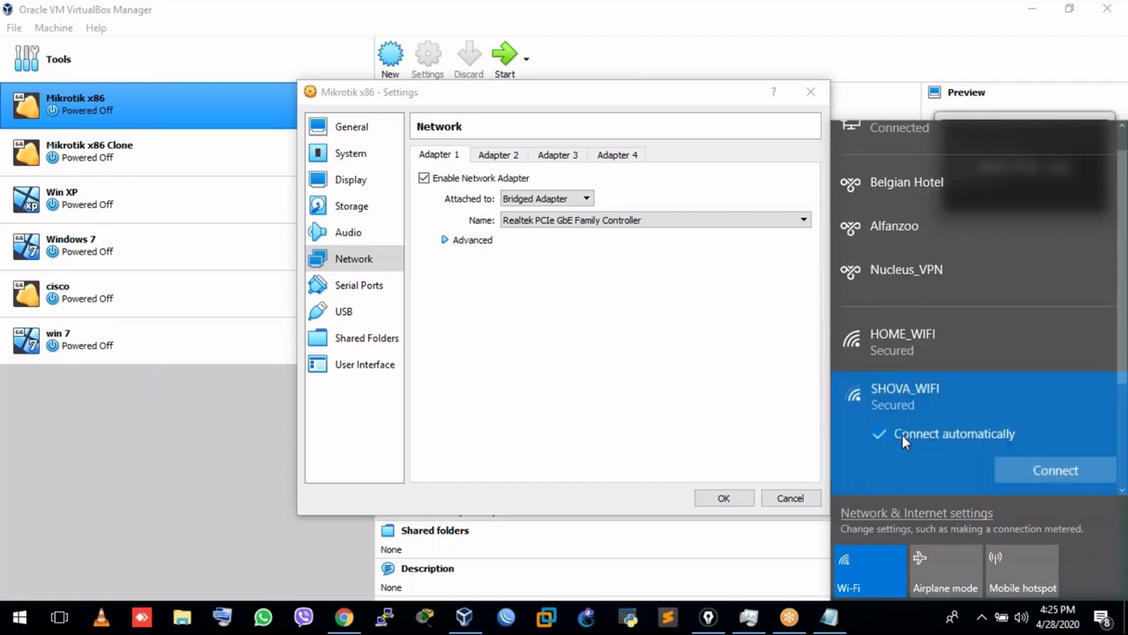
left_click(1069, 469)
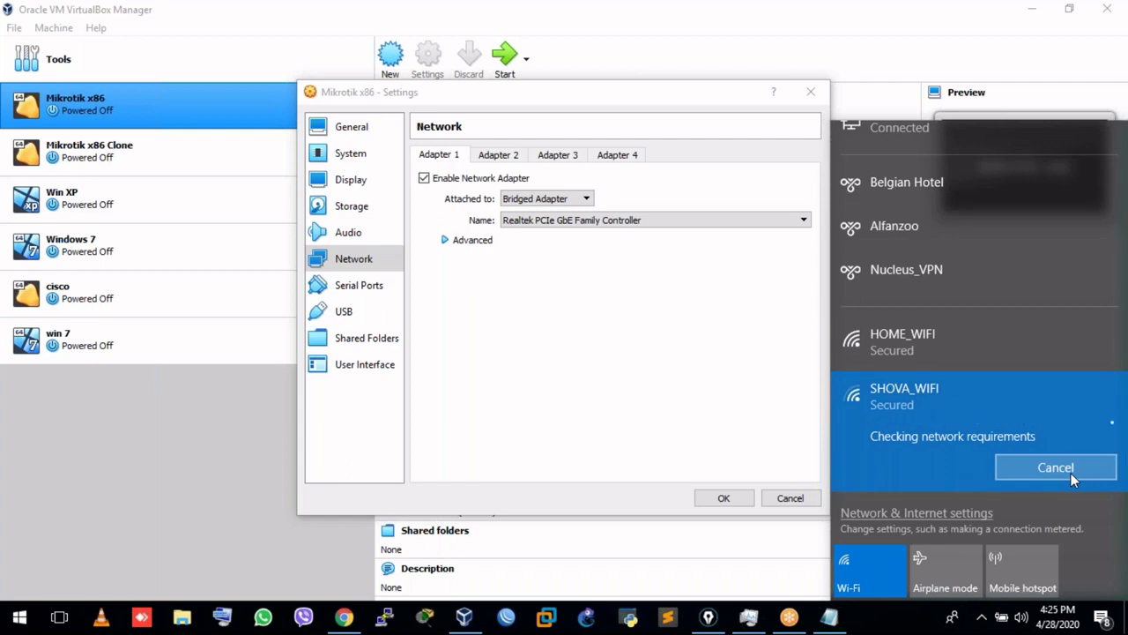
left_click(1070, 473)
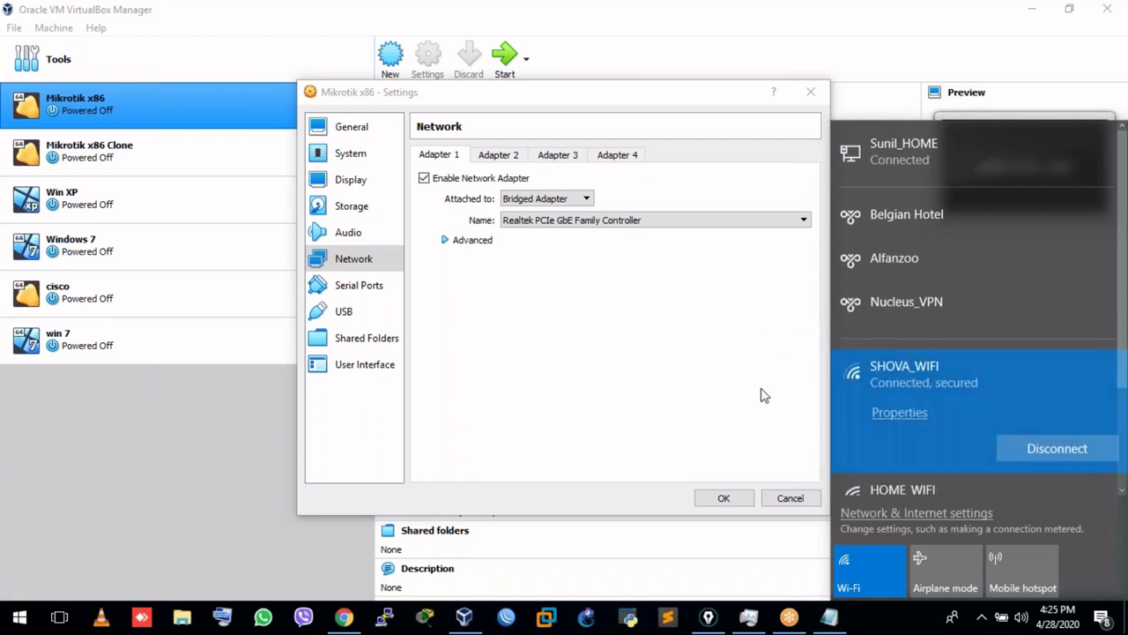
left_click(604, 333)
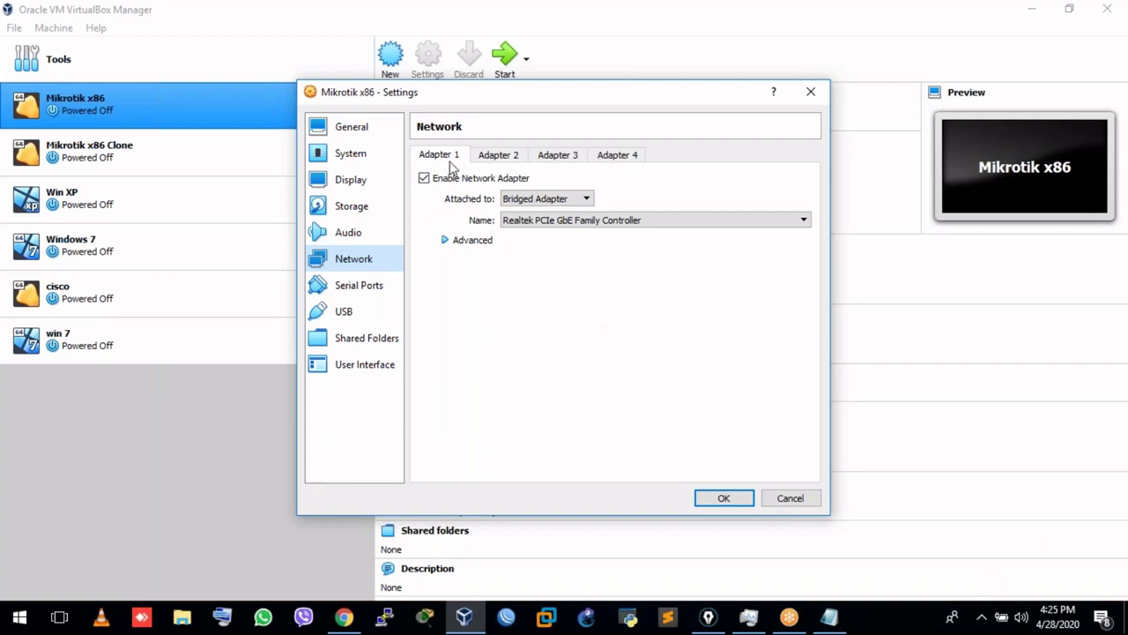
Recheck adapters 2 (Intel wireless), 3 (LAN3) and 4 (LAN4), then OK the Mikrotik x86 settings.
left_click(504, 159)
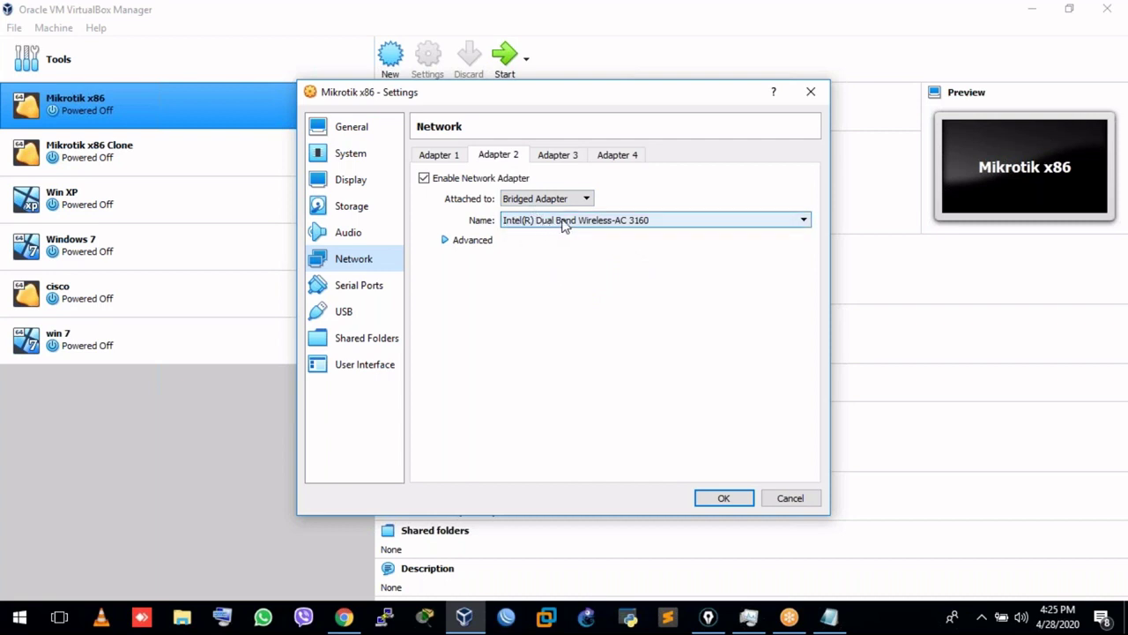
left_click(445, 158)
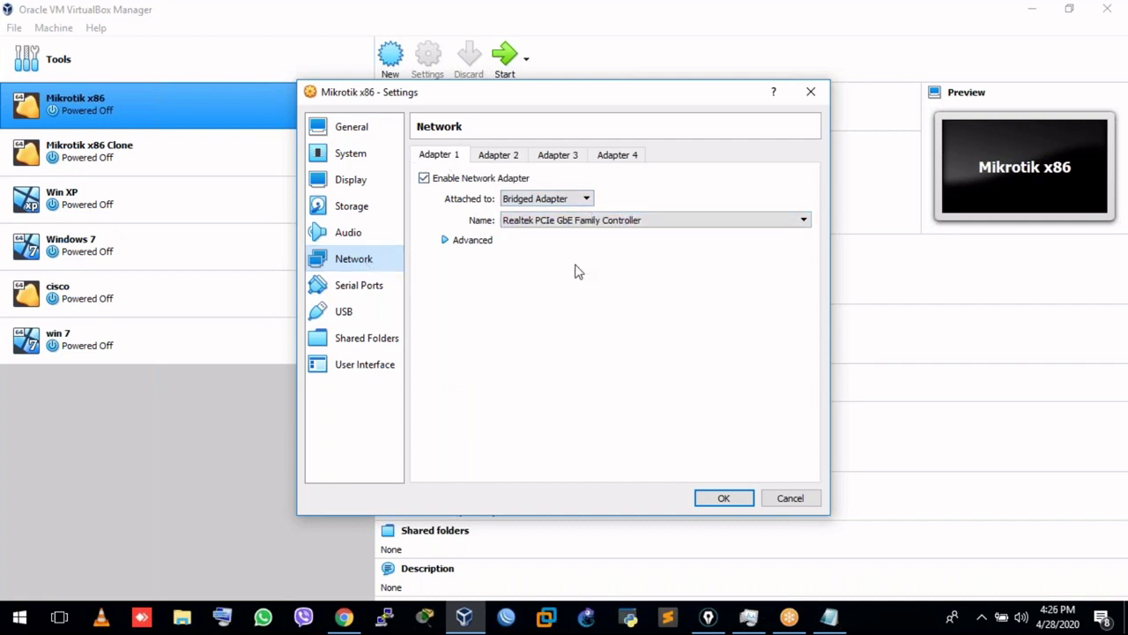
left_click(571, 156)
left_click(611, 159)
left_click(578, 161)
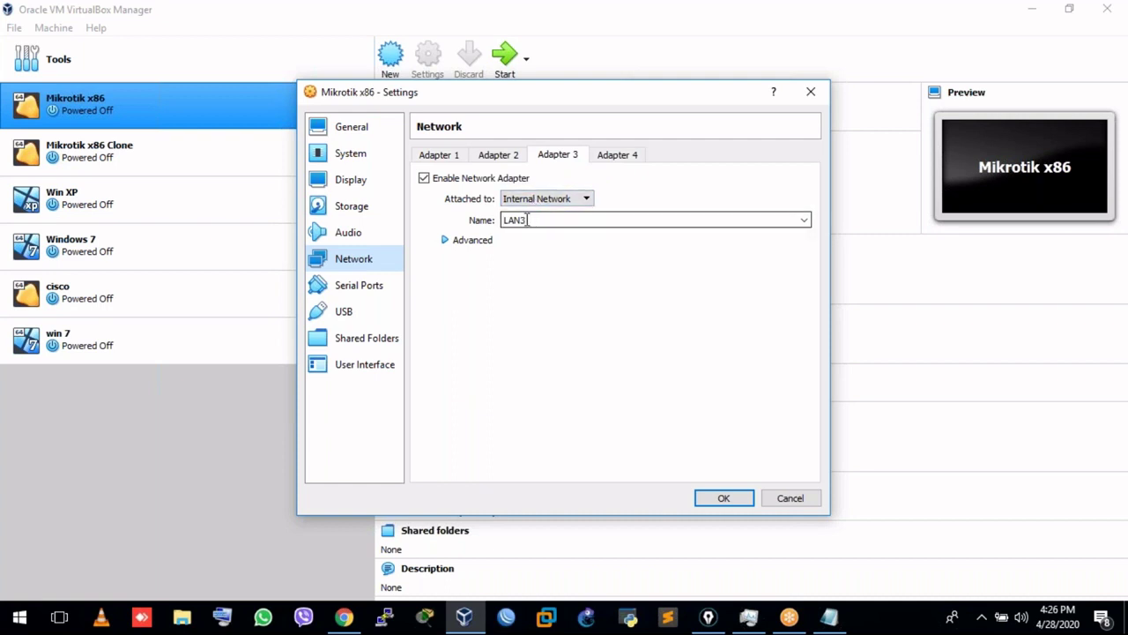
left_click(617, 155)
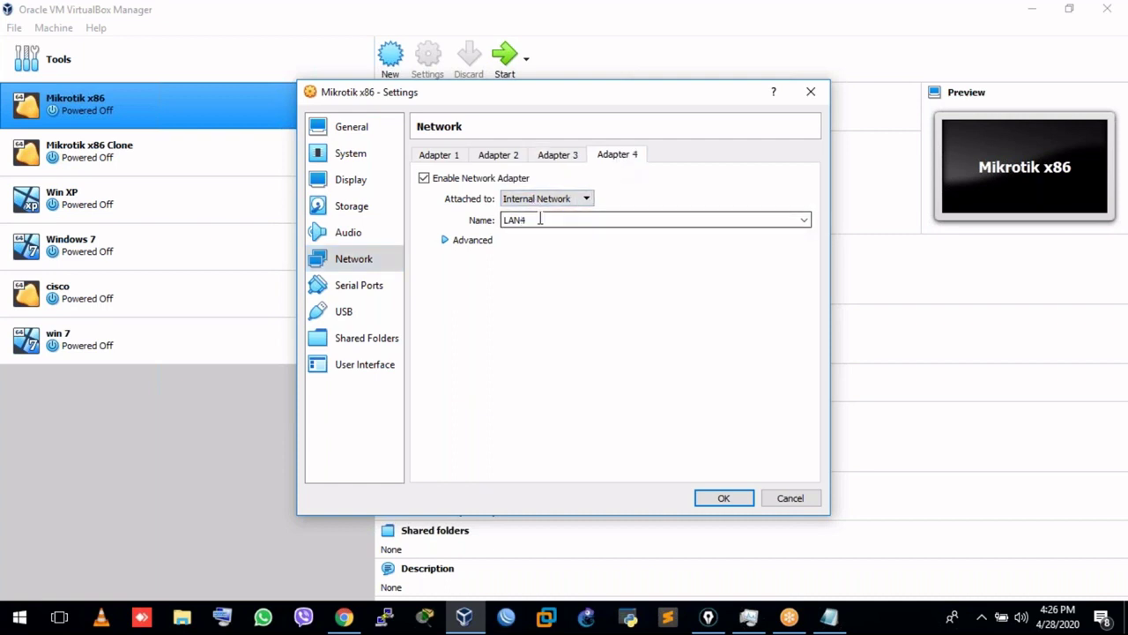
left_click(723, 498)
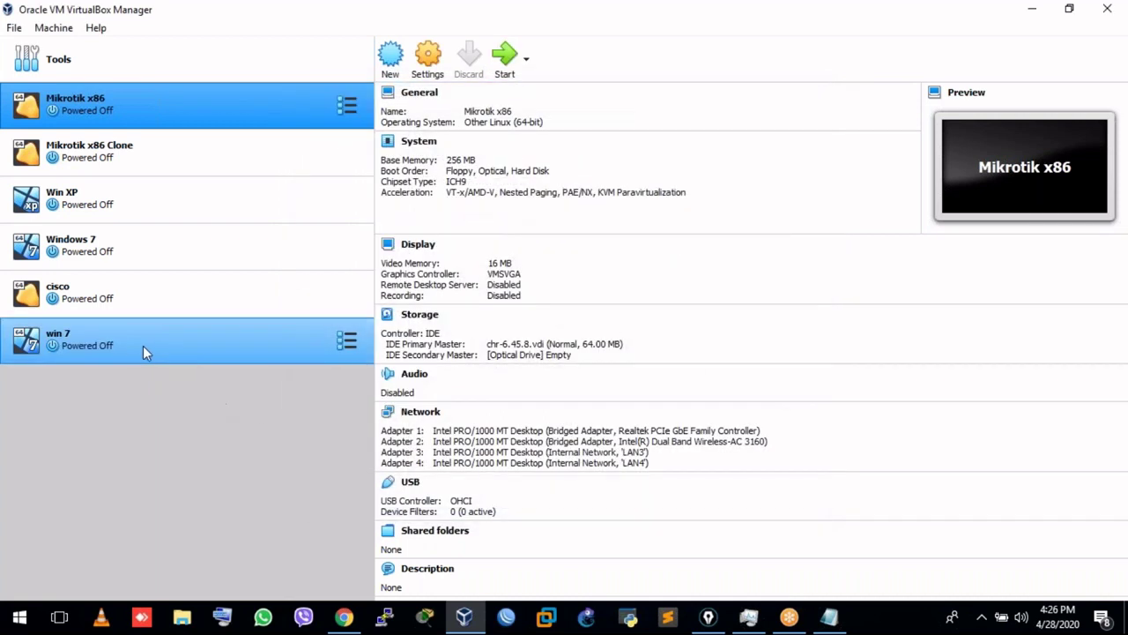
Open win 7's settings, view its network adapter on internal network LAN4, and close the dialog.
left_click(88, 346)
right_click(126, 341)
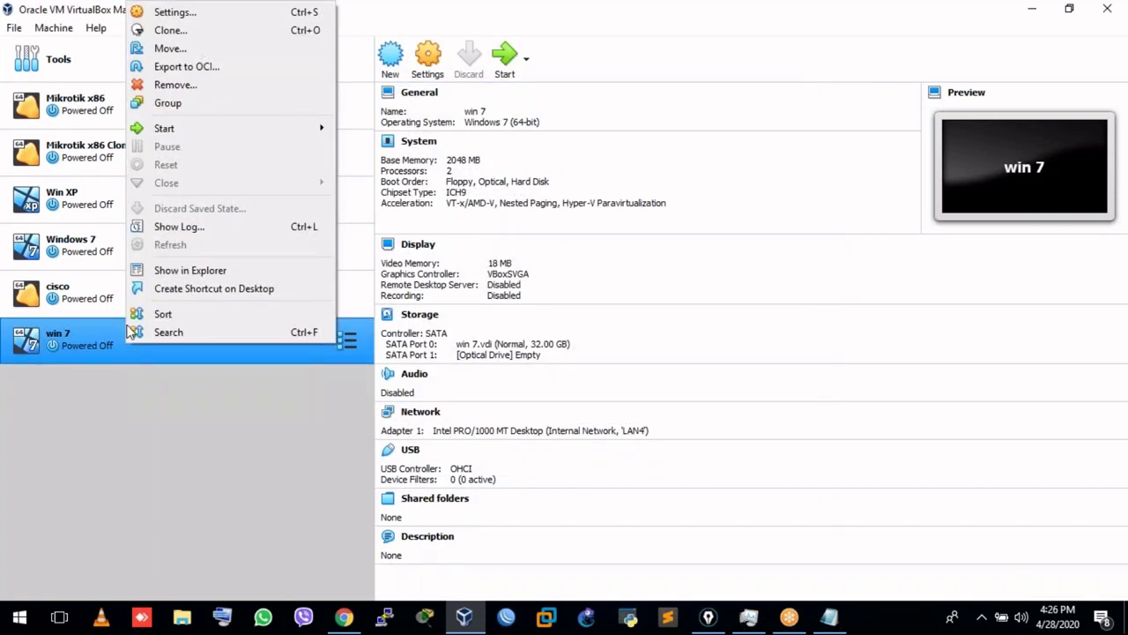
left_click(211, 32)
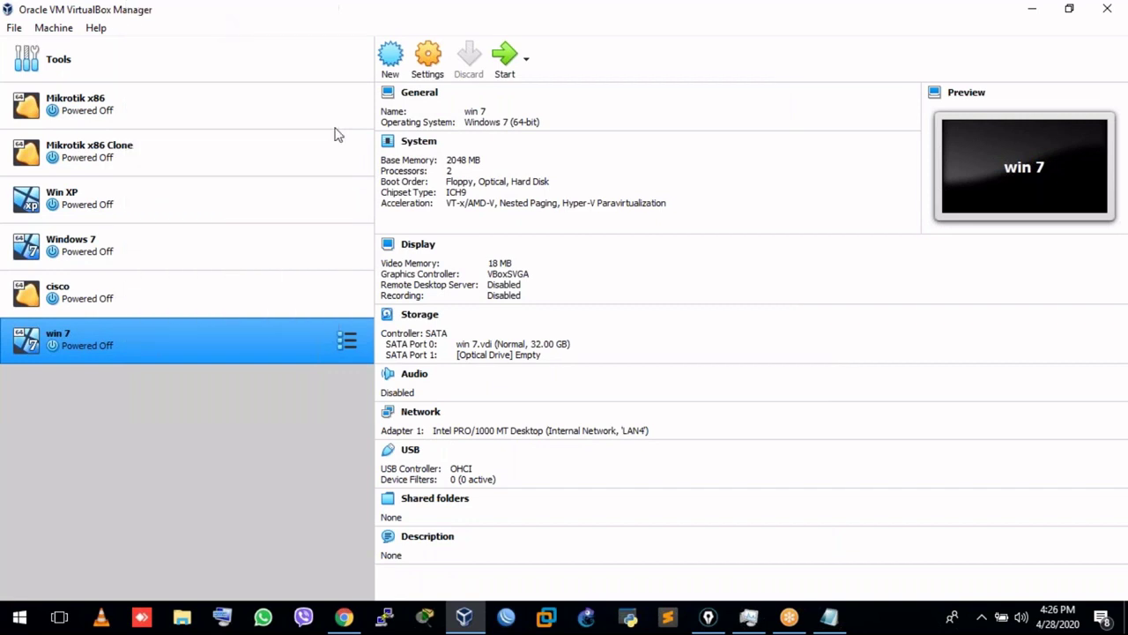
left_click(351, 259)
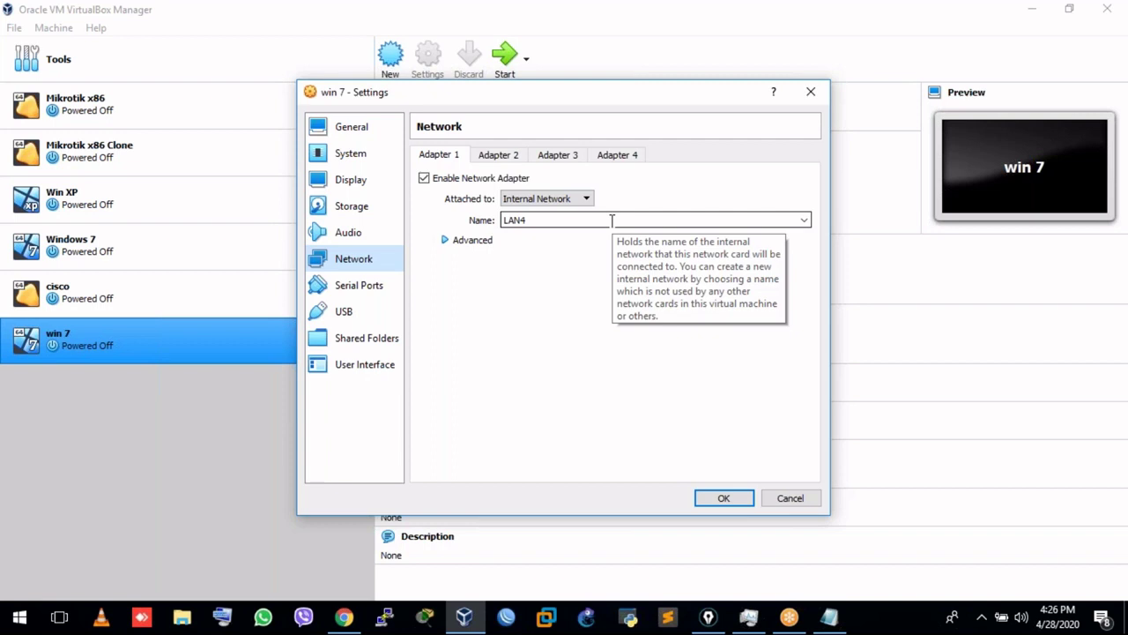
left_click(810, 93)
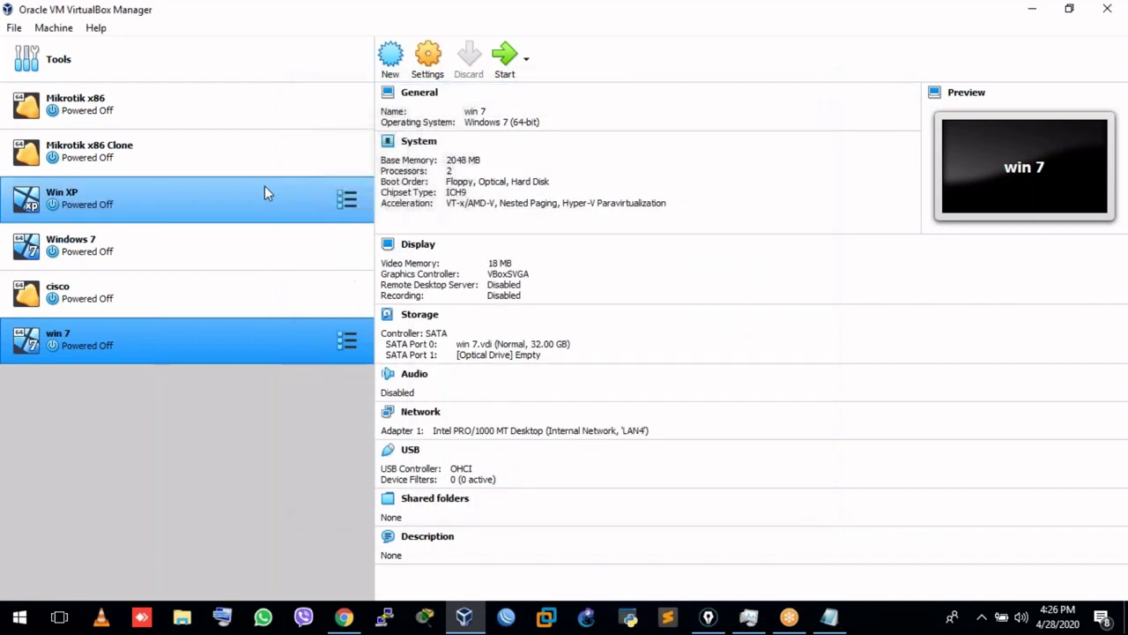
Start Mikrotik x86, log in to RouterOS as admin, and minimize the console window.
left_click(213, 115)
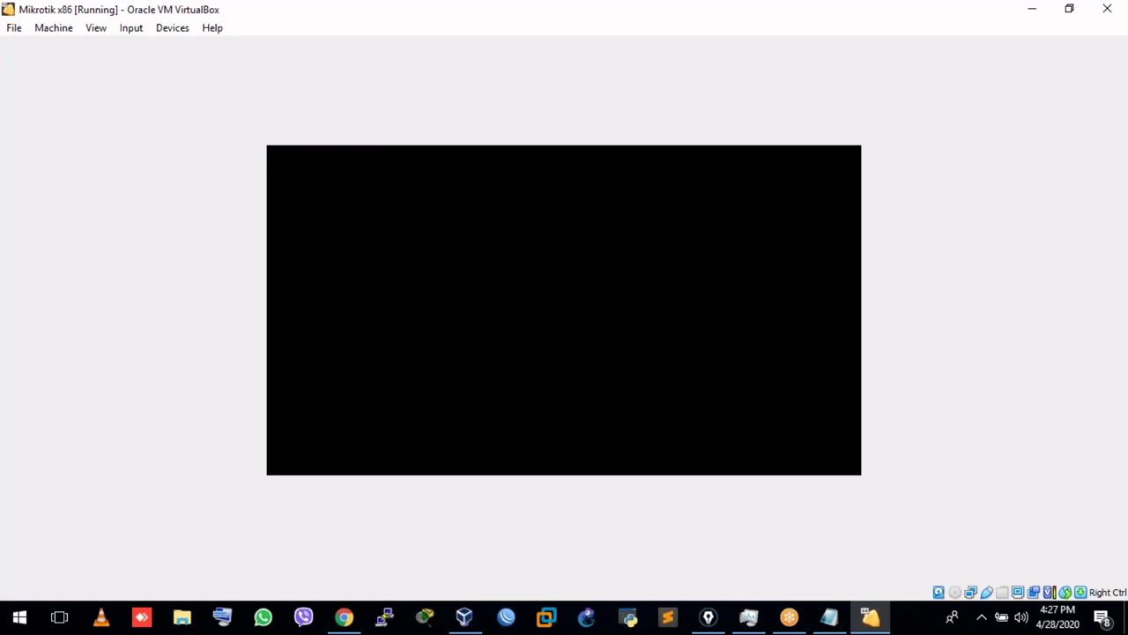
type("admin")
key("Return")
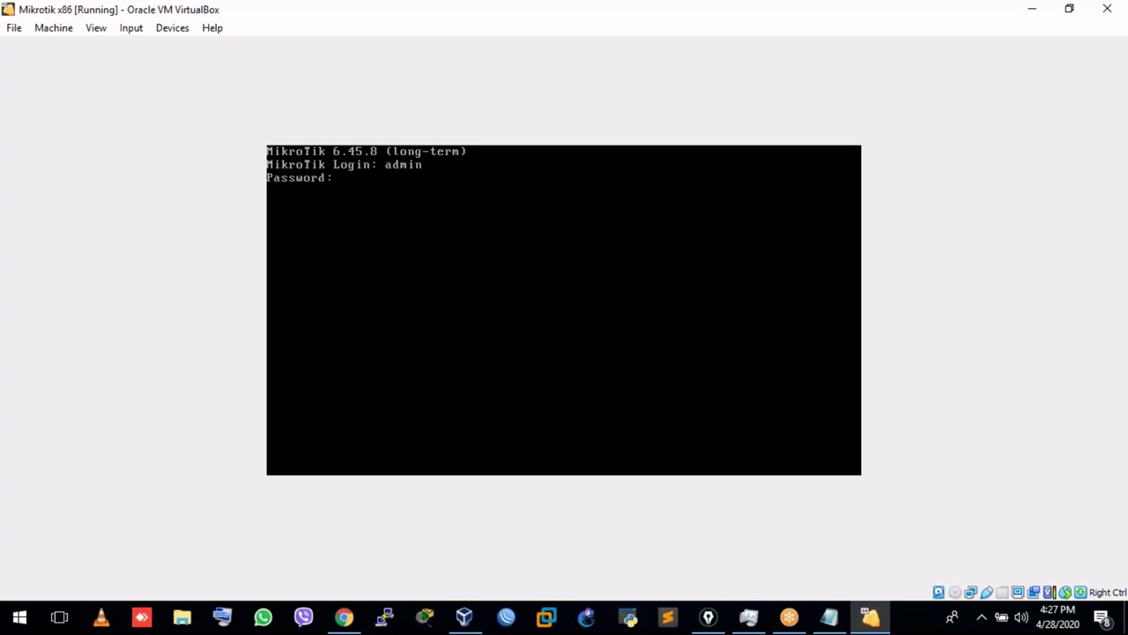
key("Return")
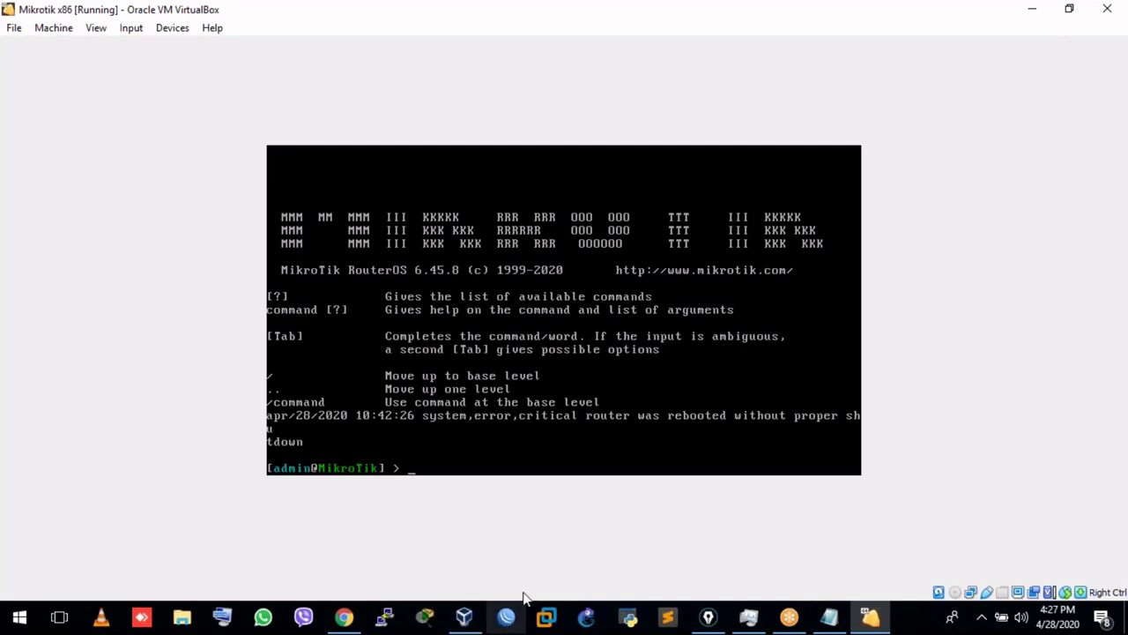
left_click(1033, 18)
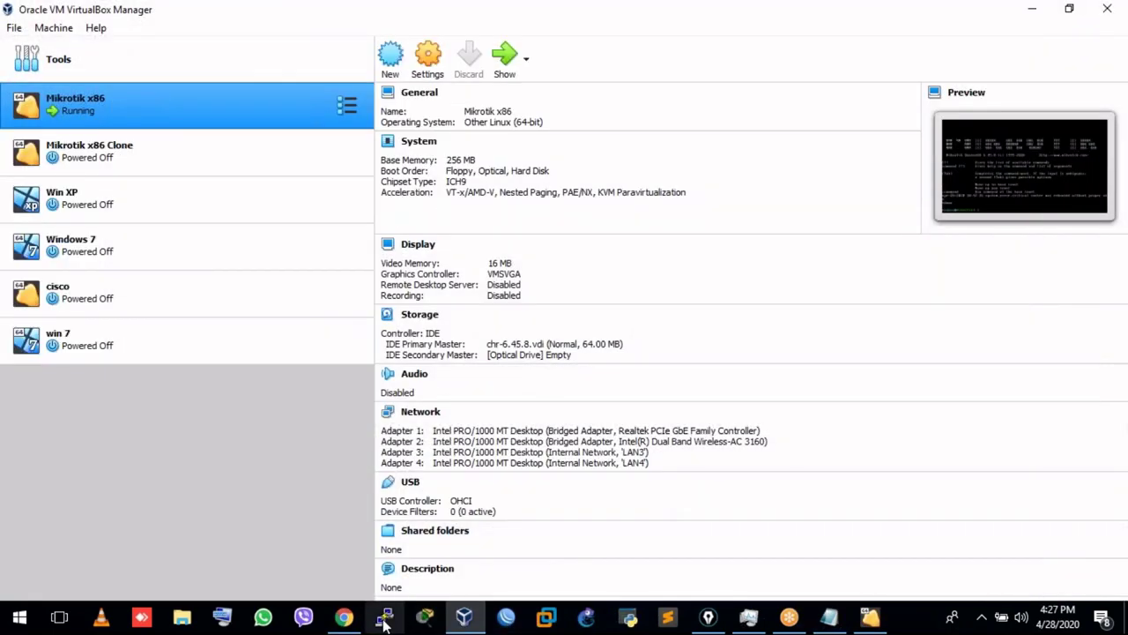
Refresh the Neighbors list and connect to the 192.168.100.10 router by its MAC address.
left_click(504, 619)
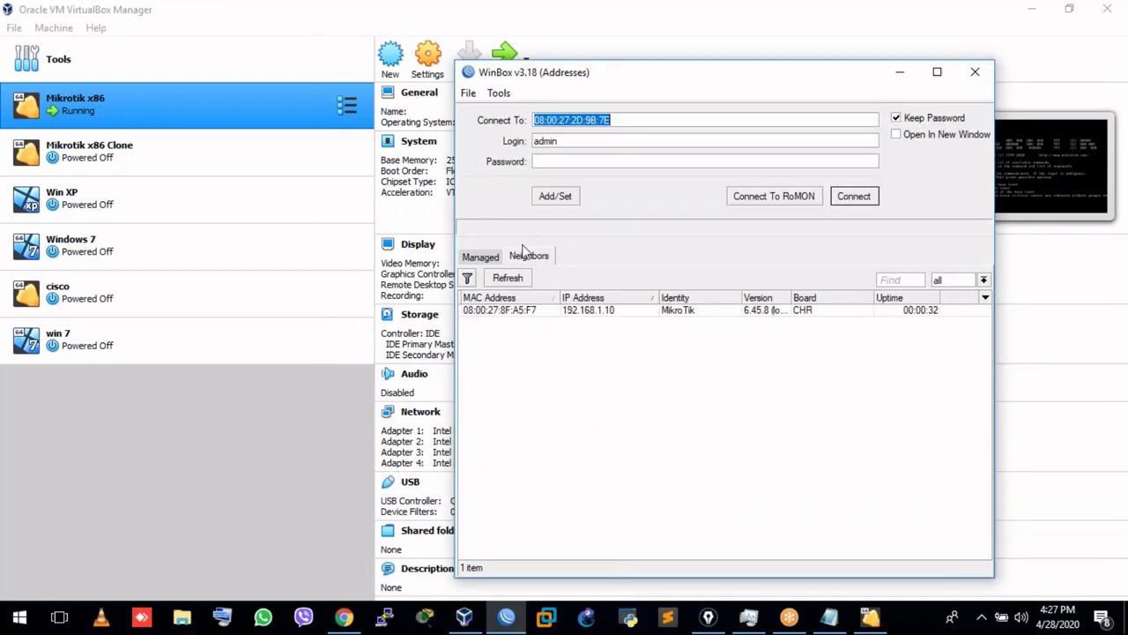
left_click(526, 279)
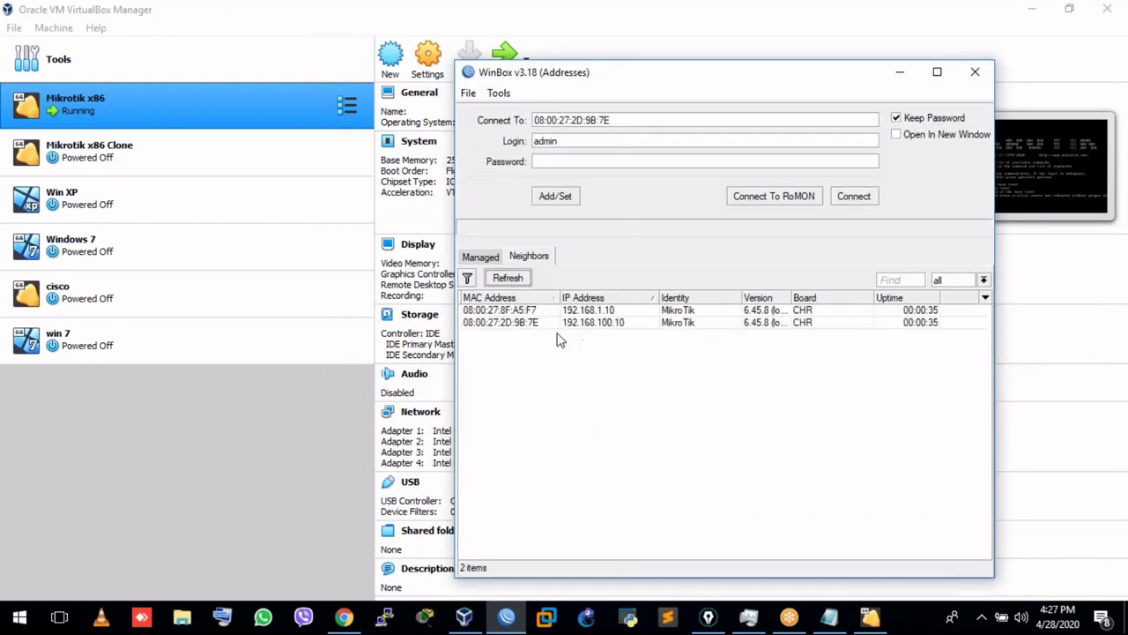
left_click(617, 310)
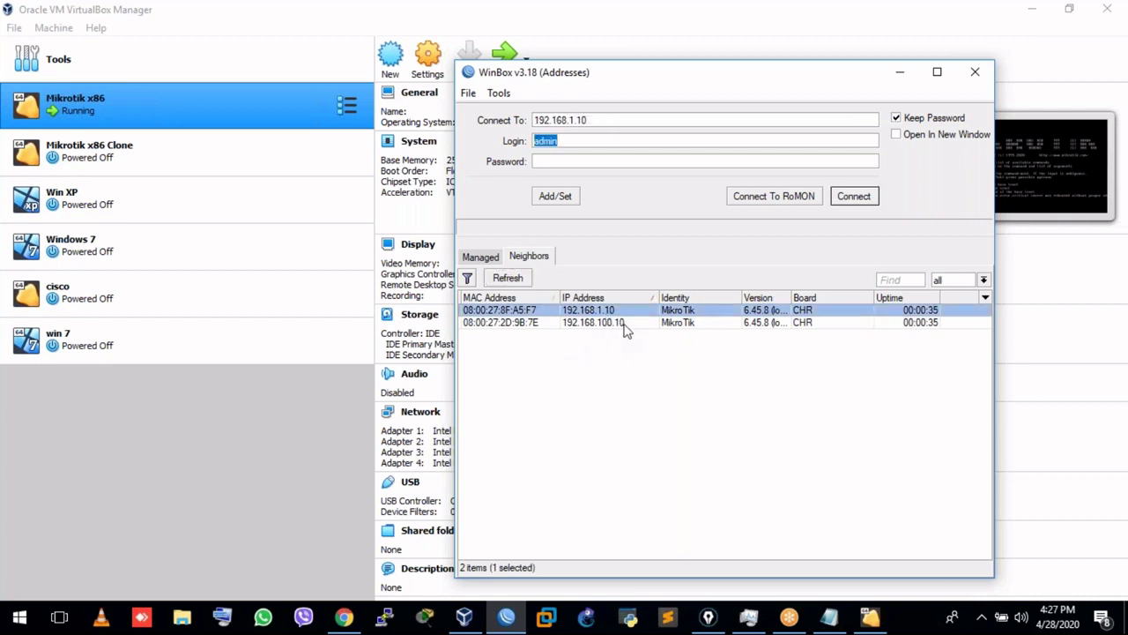
left_click(628, 322)
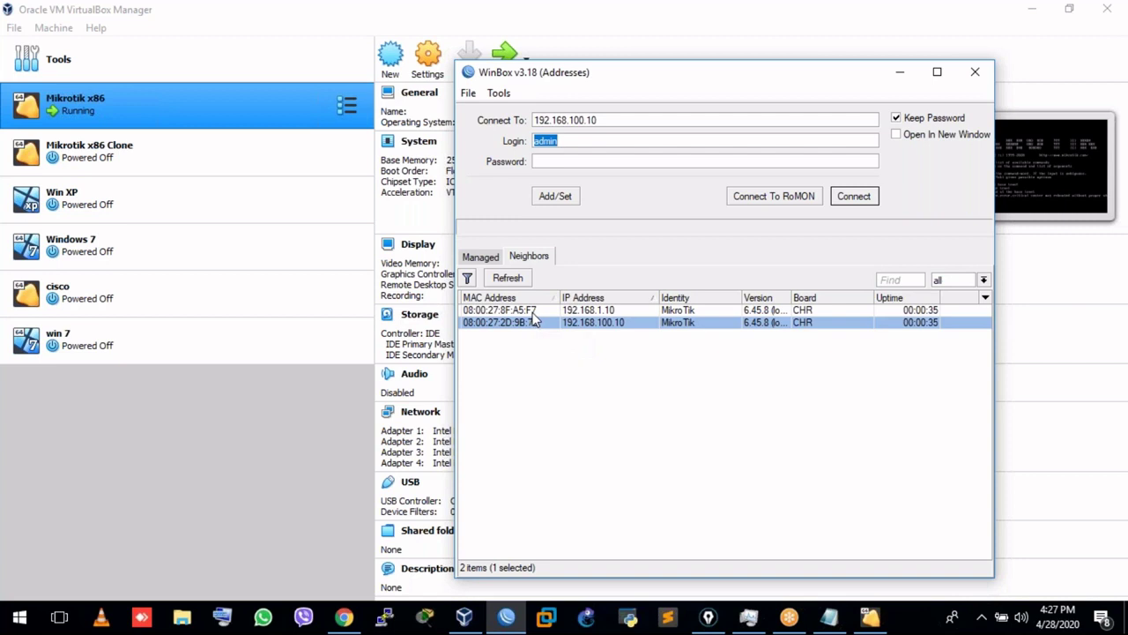
double_click(523, 323)
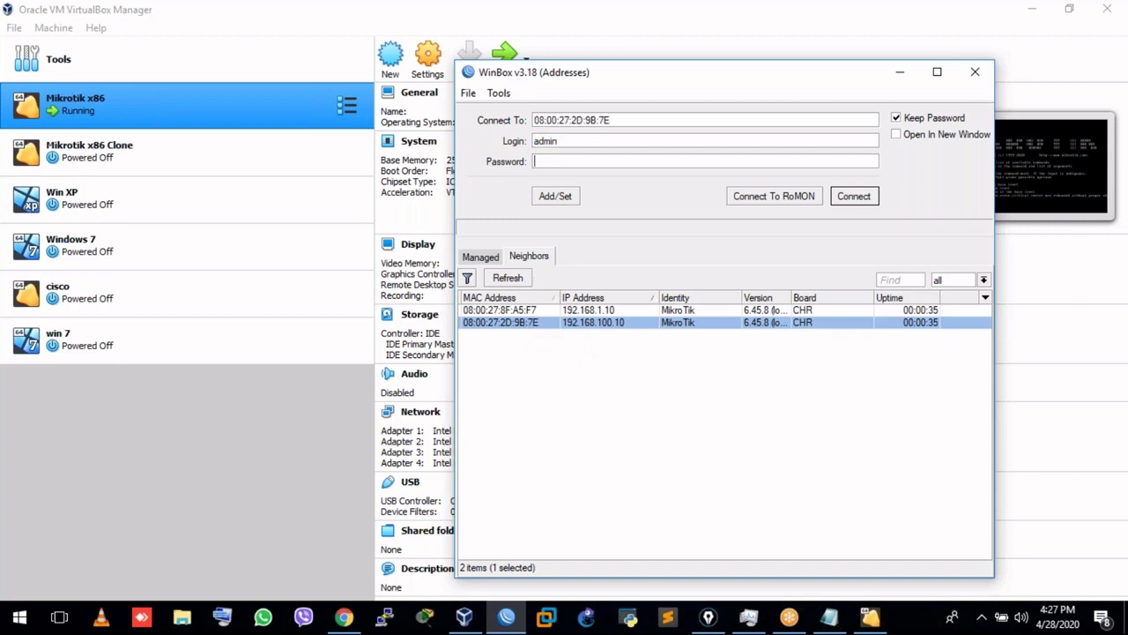
key("Return")
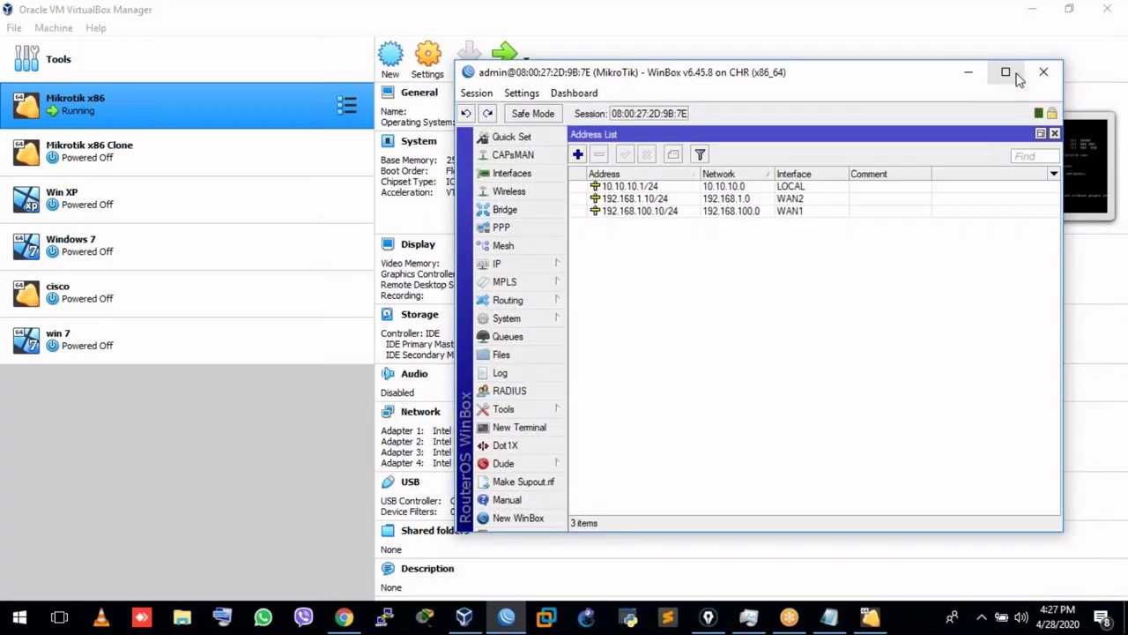
Maximize the session and review the WAN1, WAN2, LAN1, LAN2 and LOCAL bridge interfaces.
left_click(1007, 73)
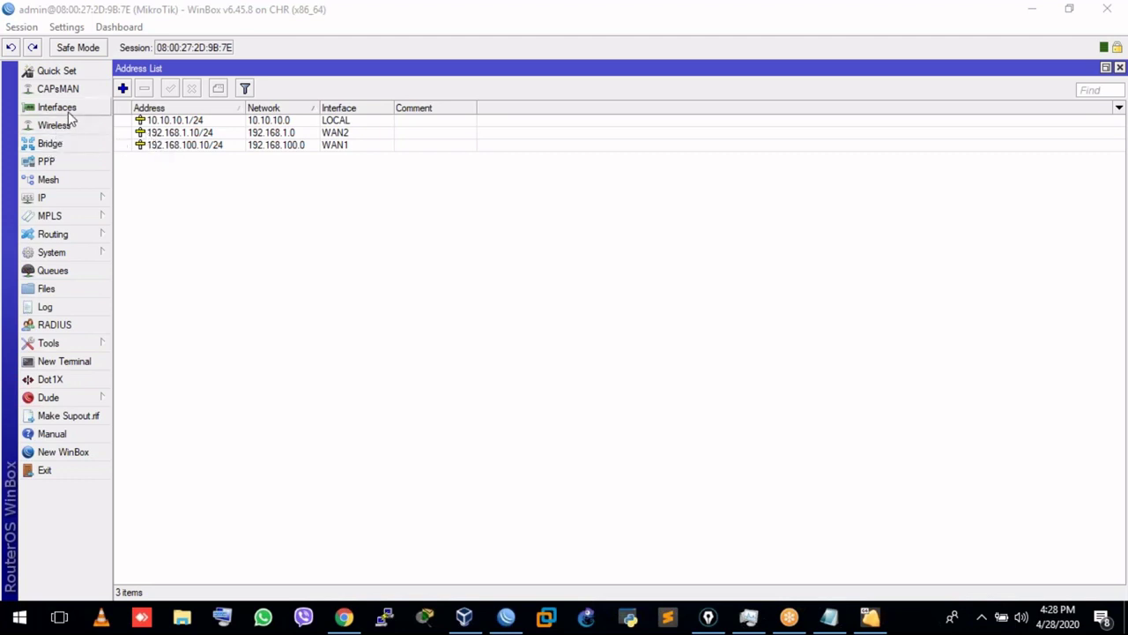
left_click(68, 113)
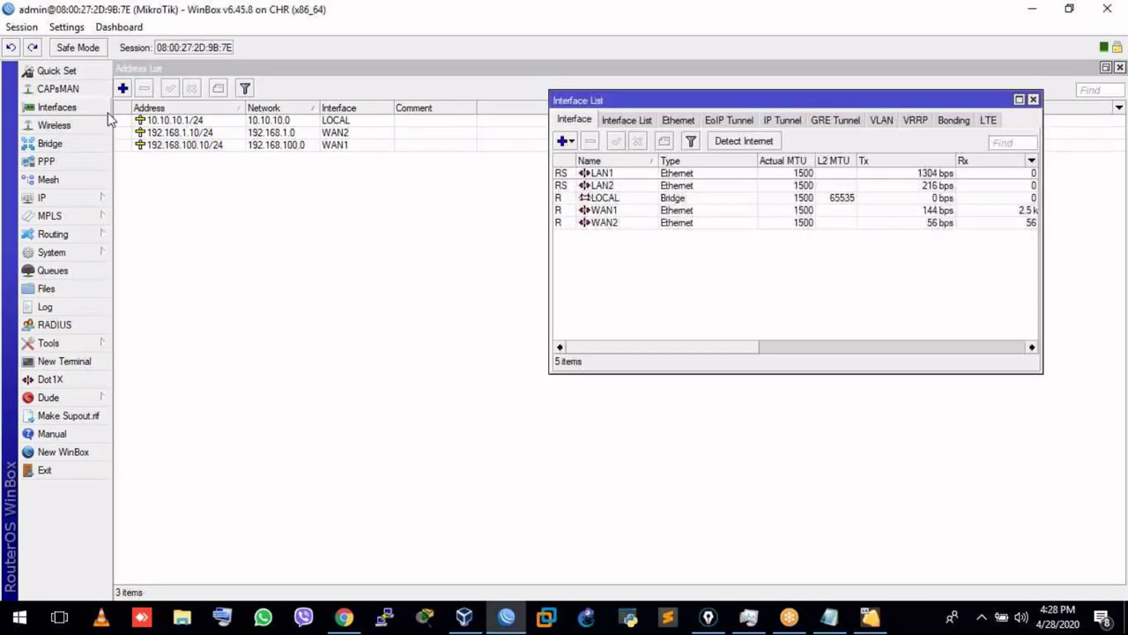
left_click(607, 211)
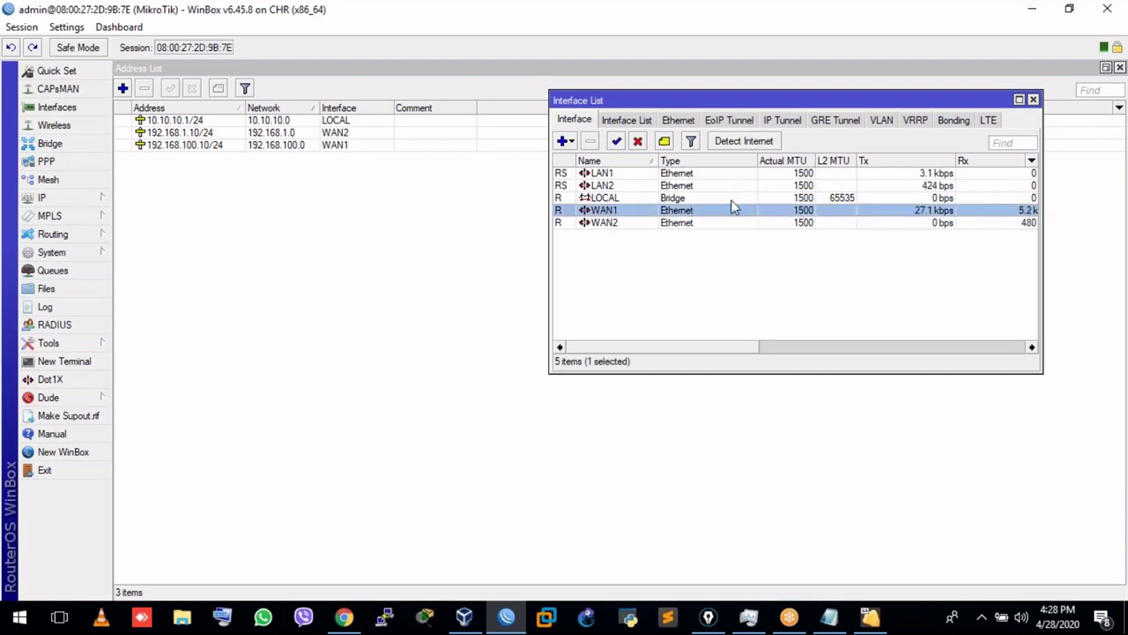
left_click(605, 225)
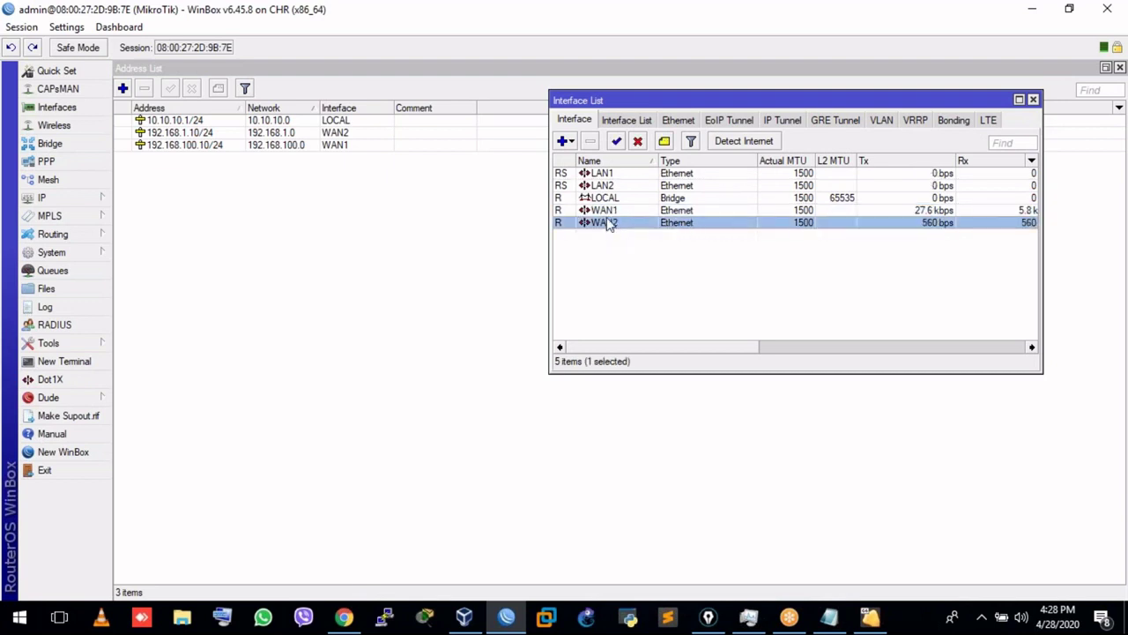
left_click(607, 175)
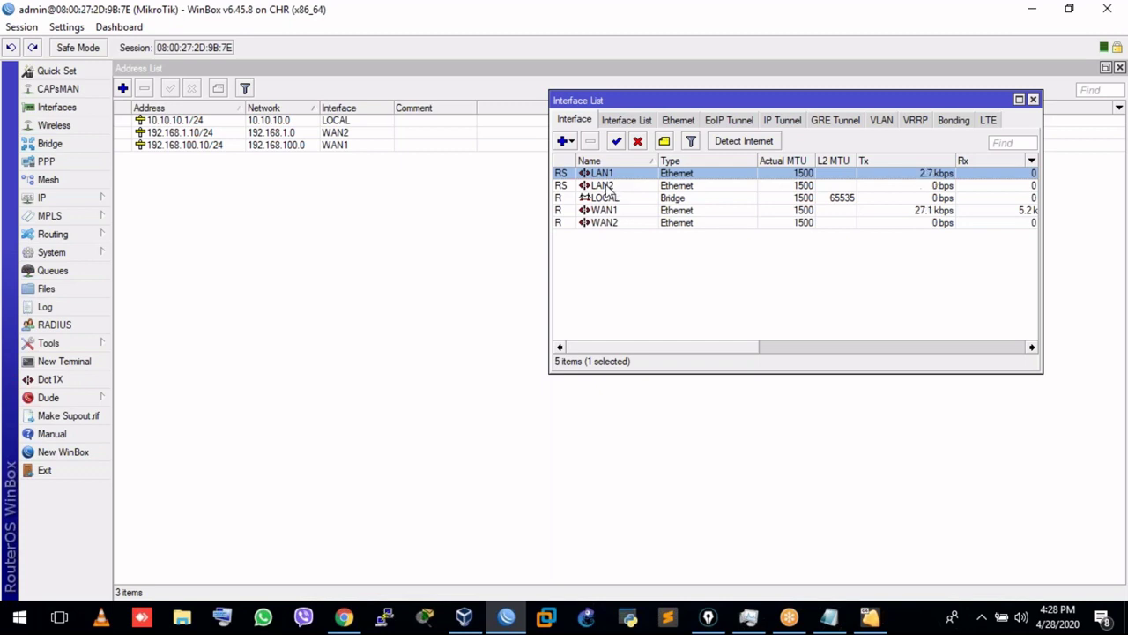
left_click(609, 183)
left_click(644, 199)
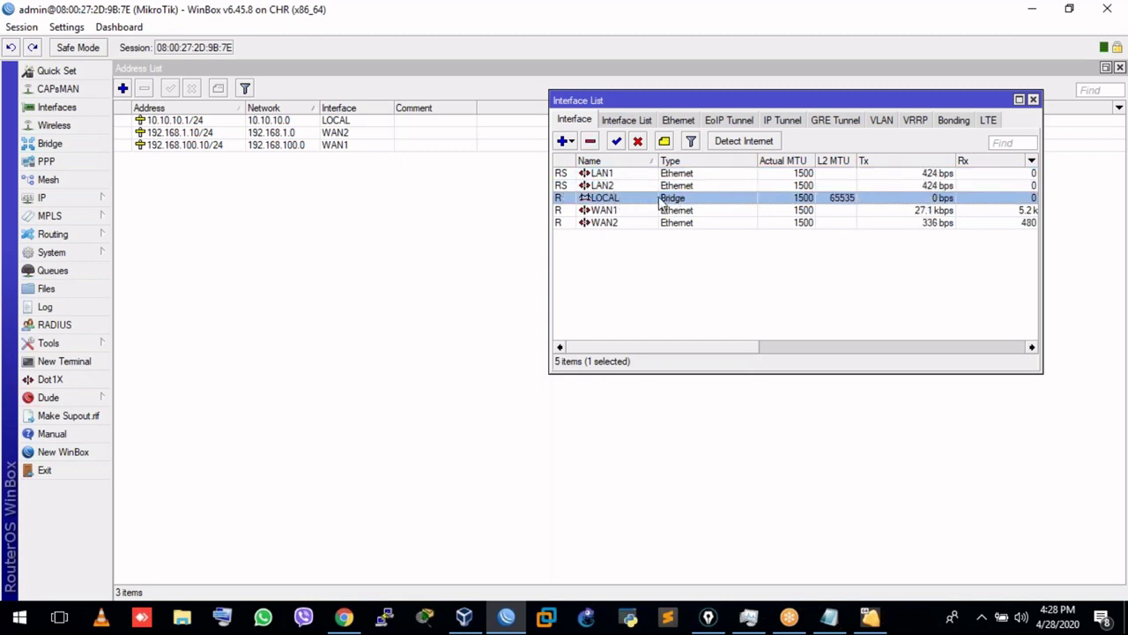
left_click(1032, 100)
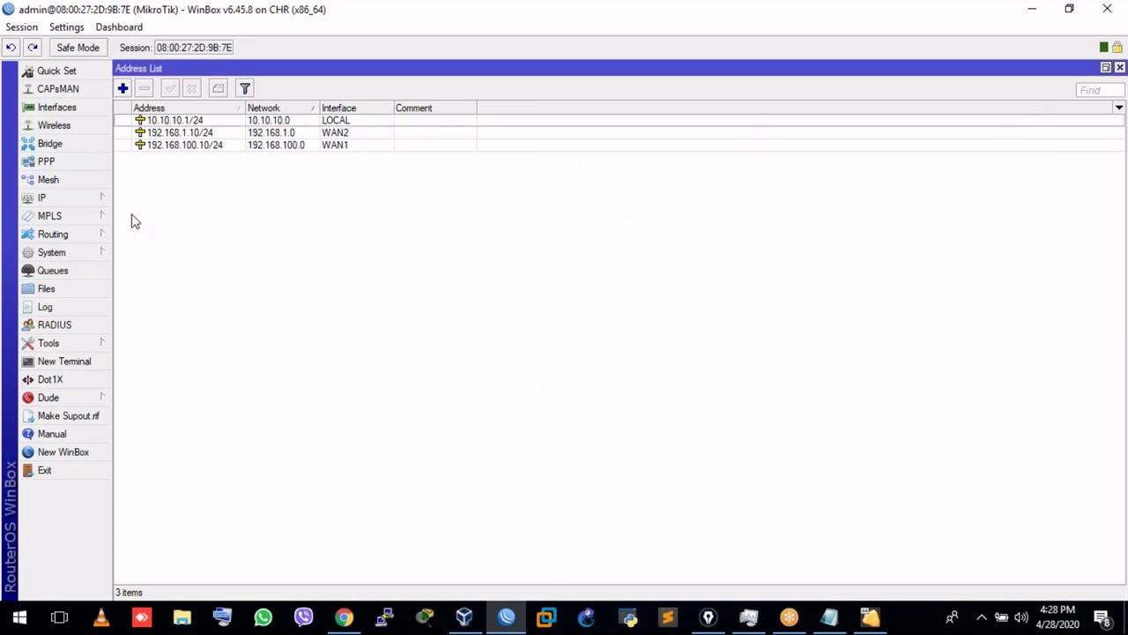
Show the IP > Addresses list.
left_click(79, 201)
left_click(361, 213)
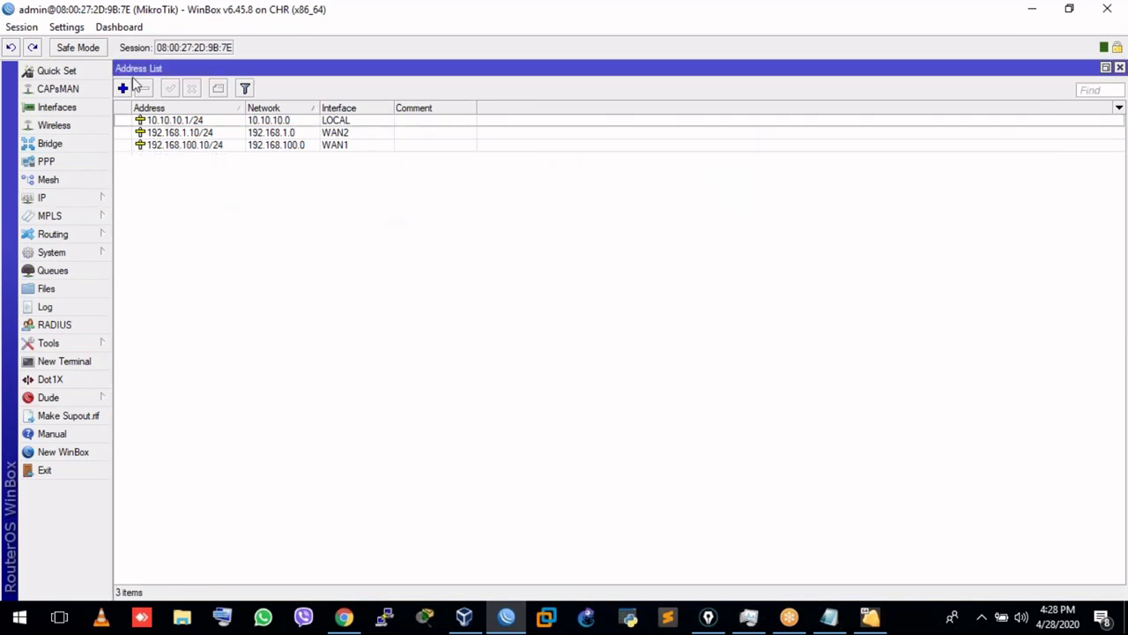
left_click(46, 200)
left_click(152, 192)
left_click(185, 134)
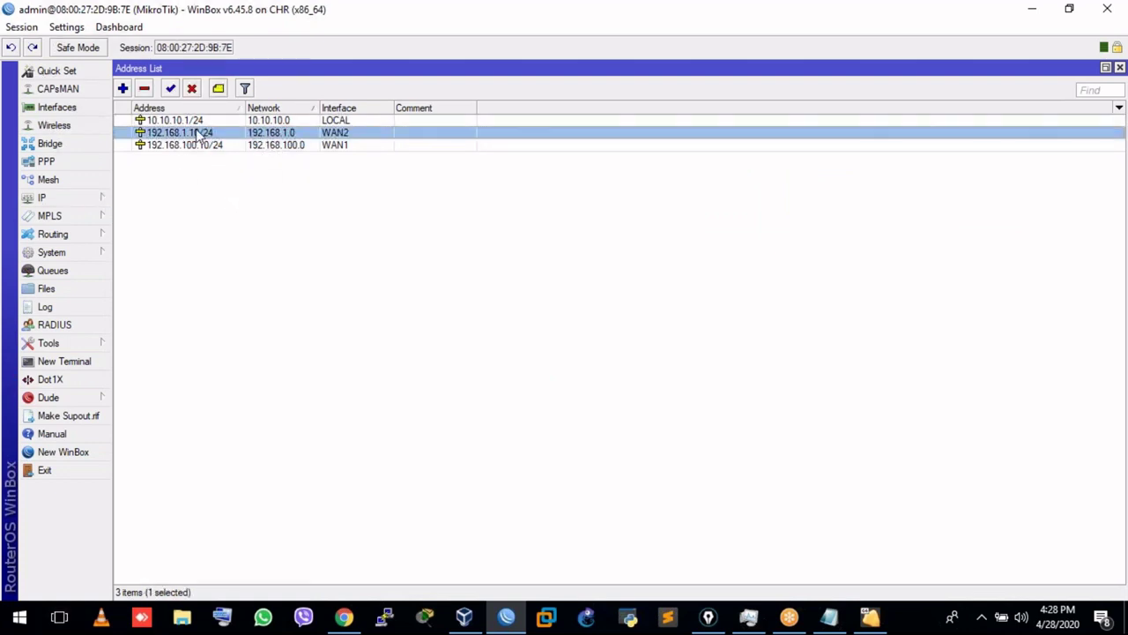
double_click(197, 132)
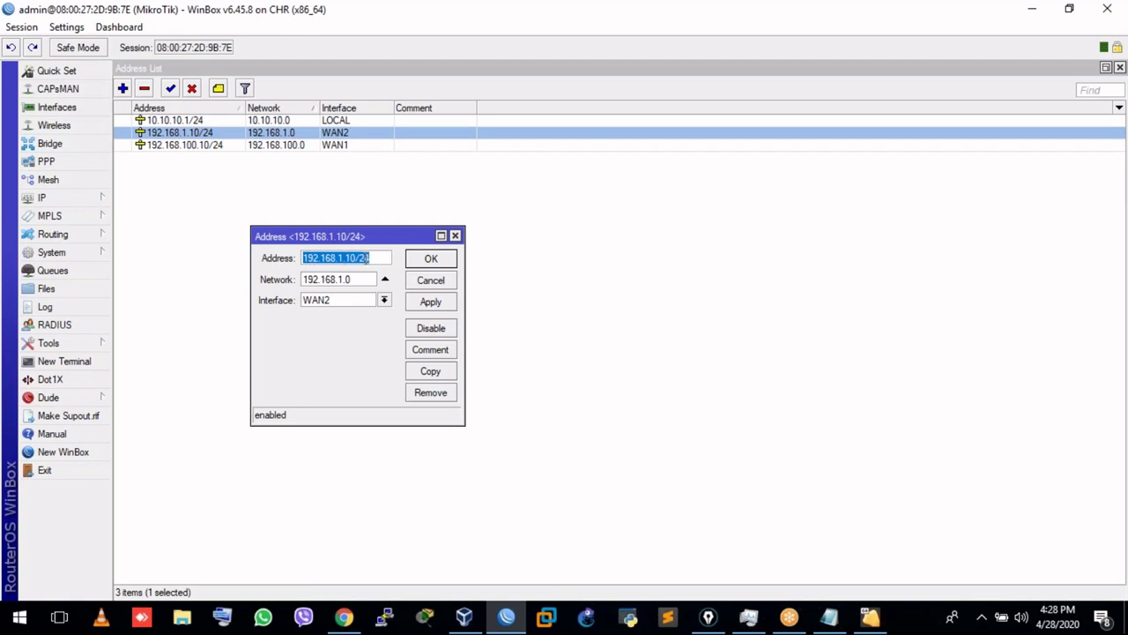
left_click(359, 258)
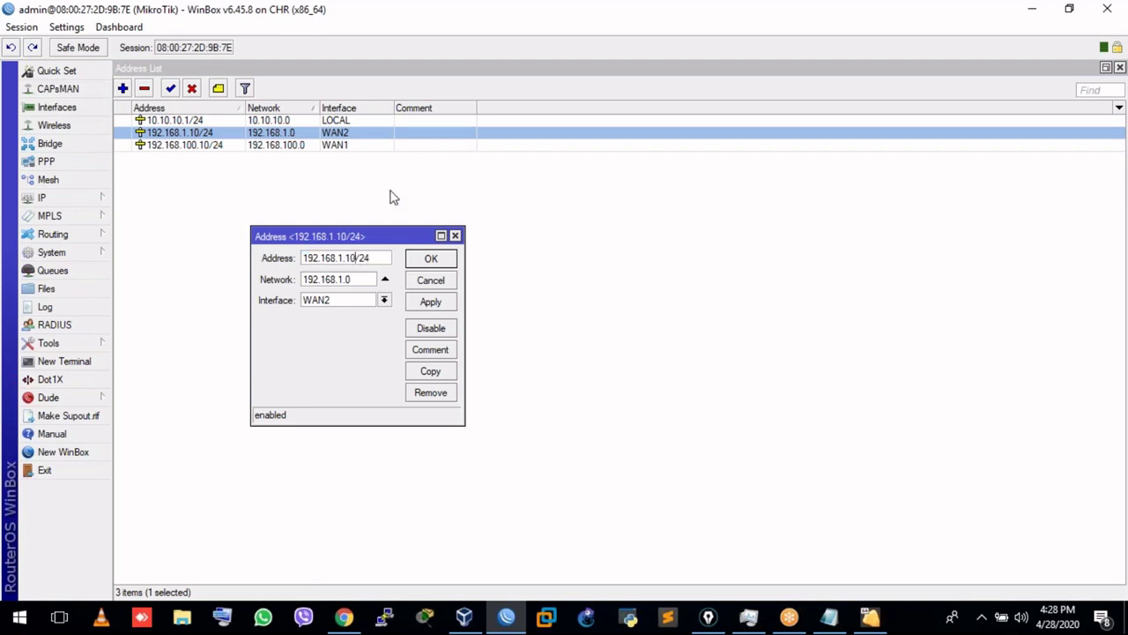
left_click(455, 236)
left_click(329, 146)
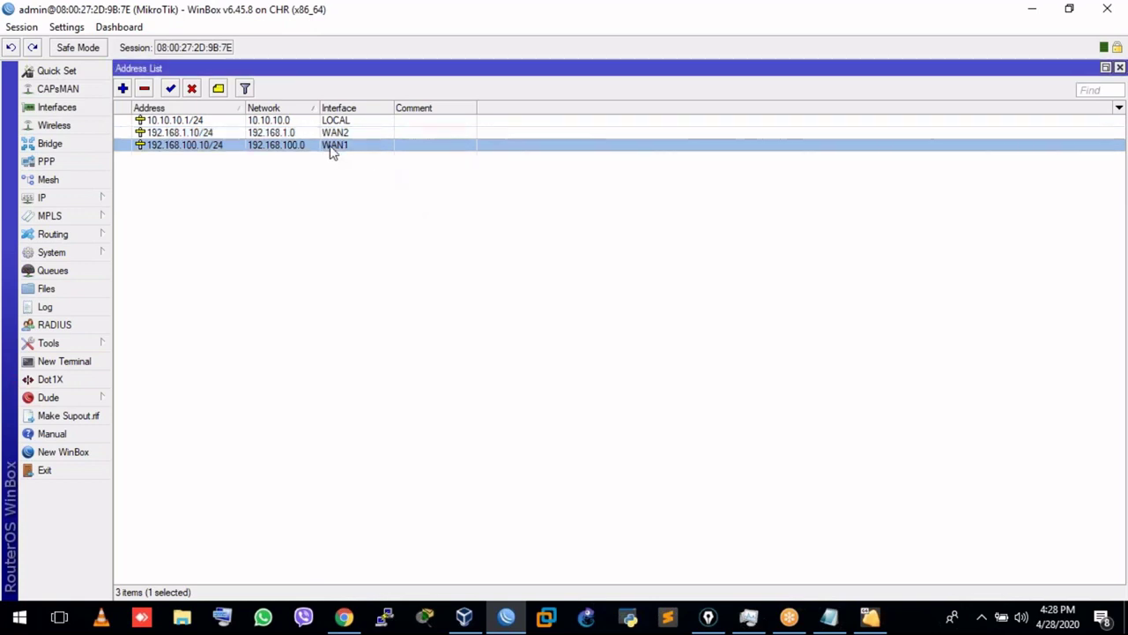
double_click(330, 145)
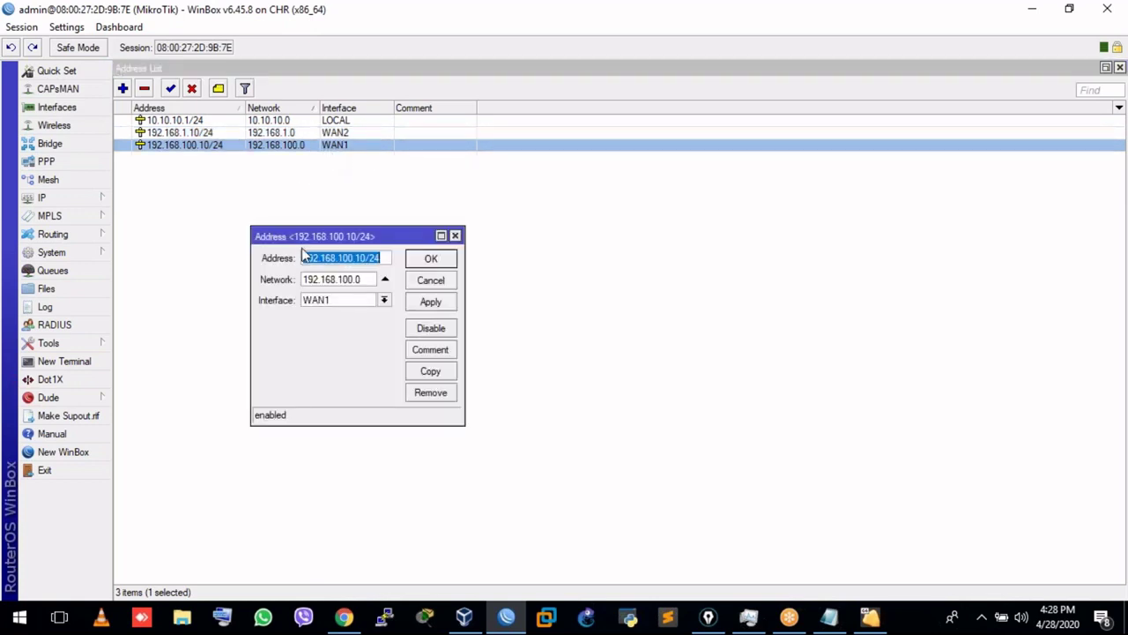
left_click(368, 257)
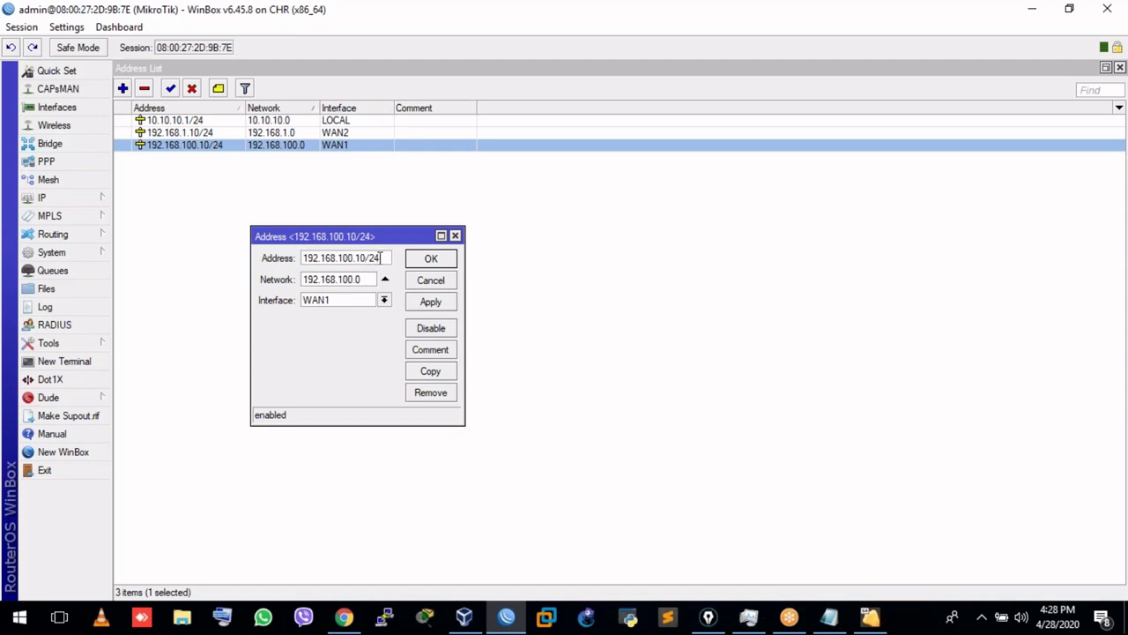
left_click_drag(381, 258, 364, 258)
left_click(455, 236)
double_click(210, 132)
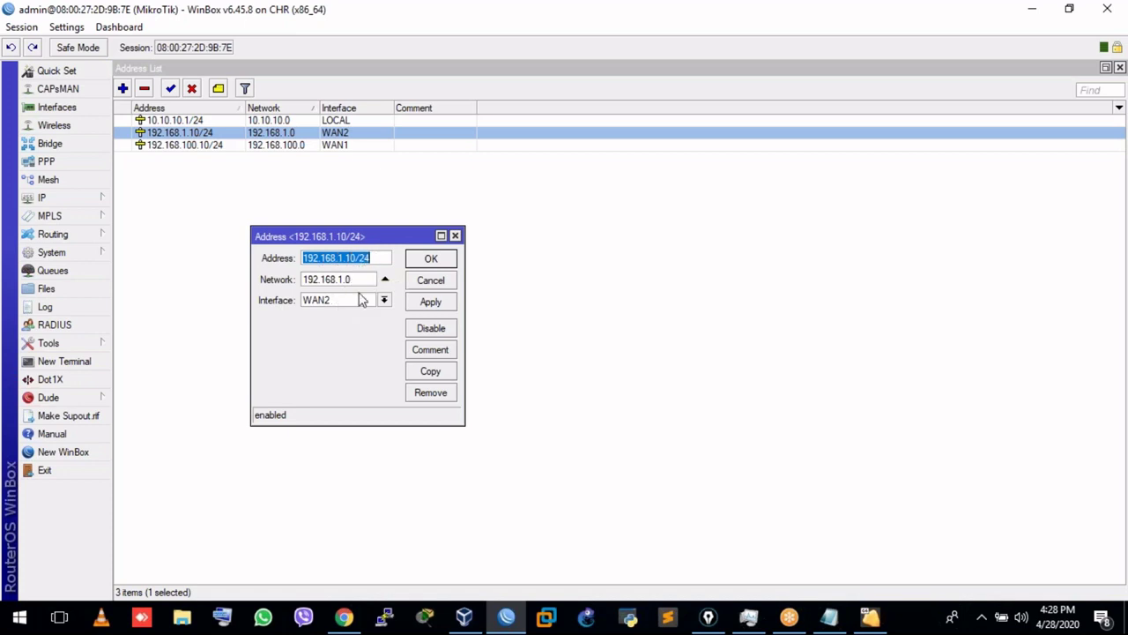
left_click(454, 236)
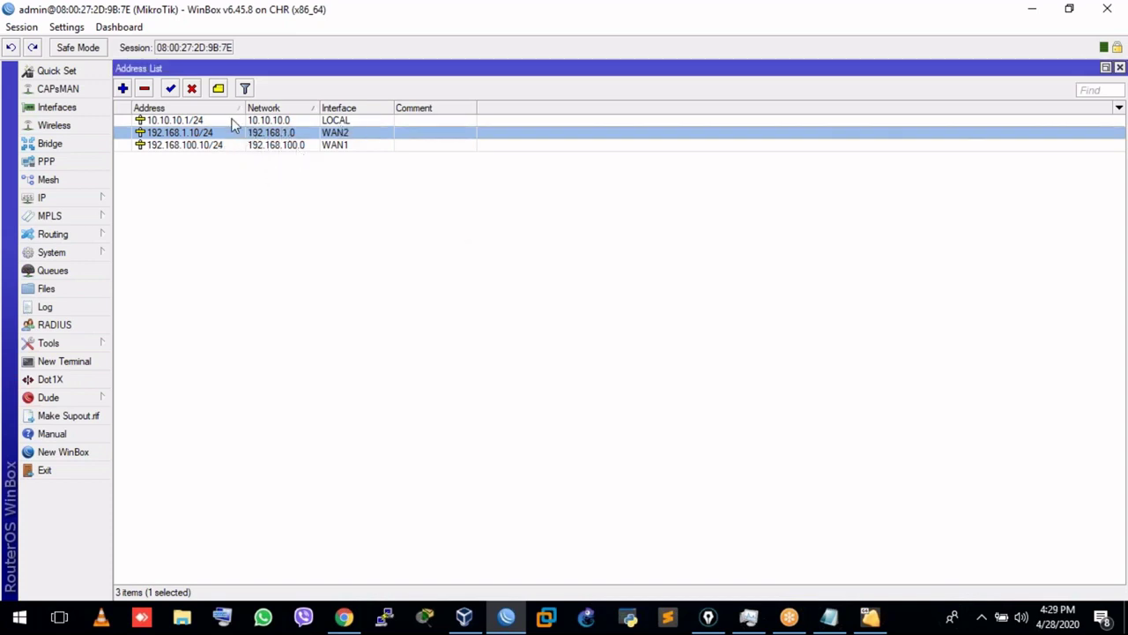
left_click(234, 125)
double_click(234, 126)
left_click(454, 236)
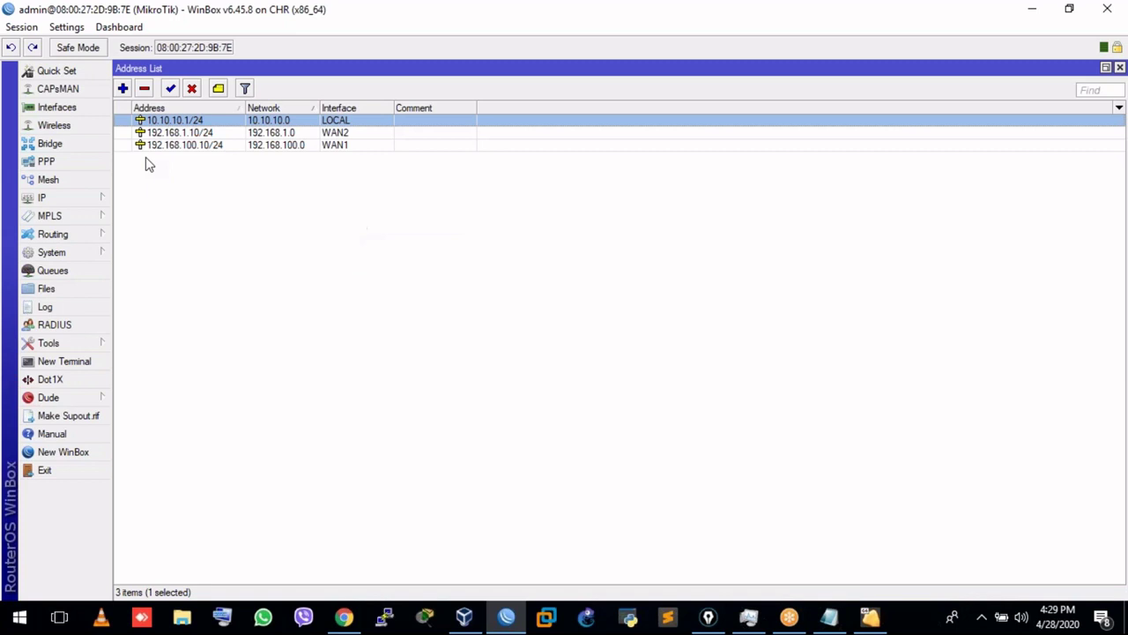
left_click(76, 143)
Confirm the LOCAL bridge holds ports LAN1 and LAN2, then bring the topic notes forward.
left_click(133, 150)
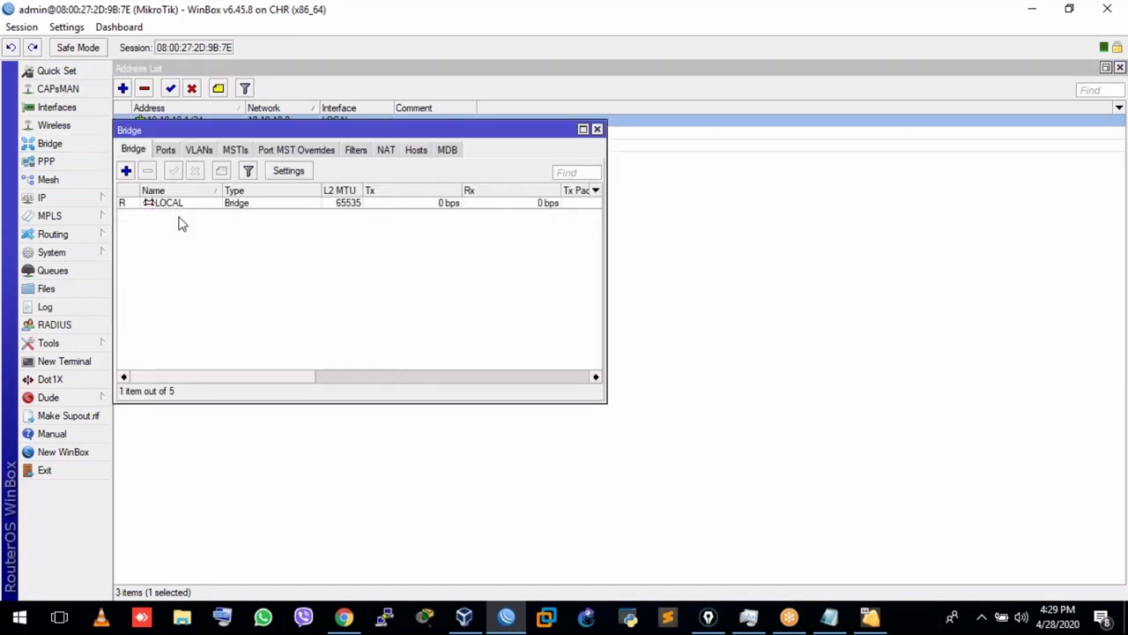
left_click(179, 203)
left_click(166, 150)
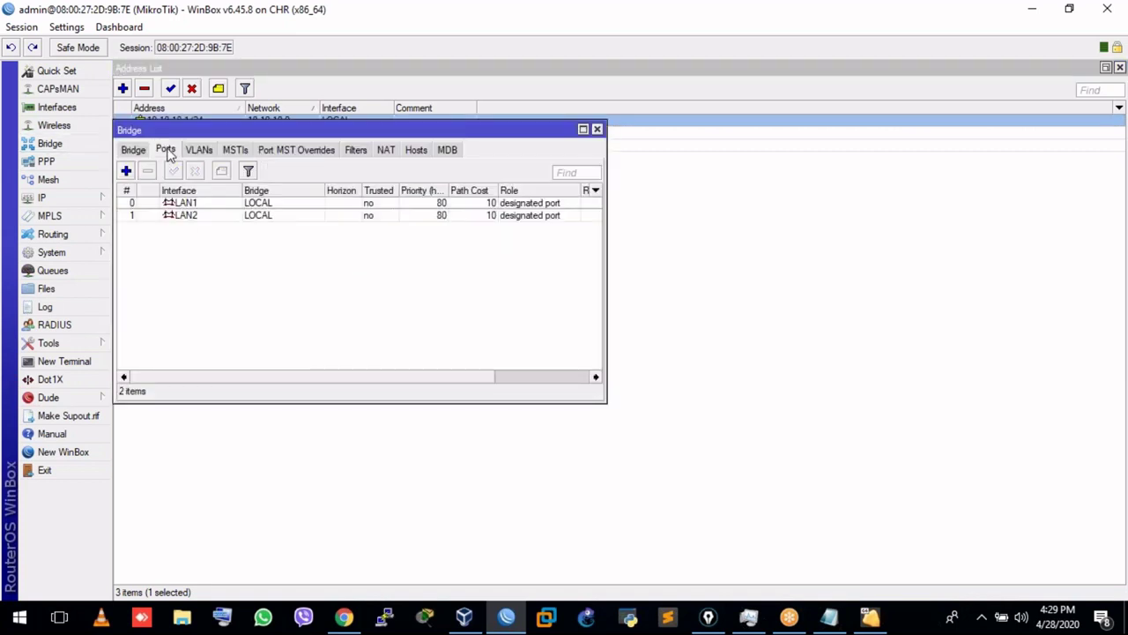
left_click(194, 205)
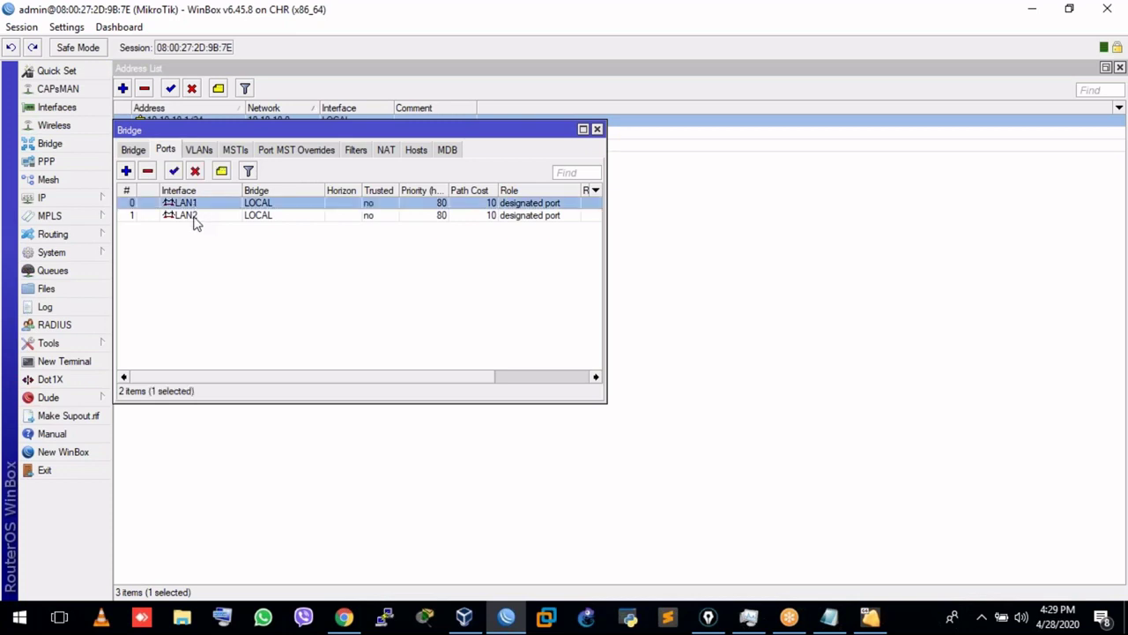
left_click(195, 217)
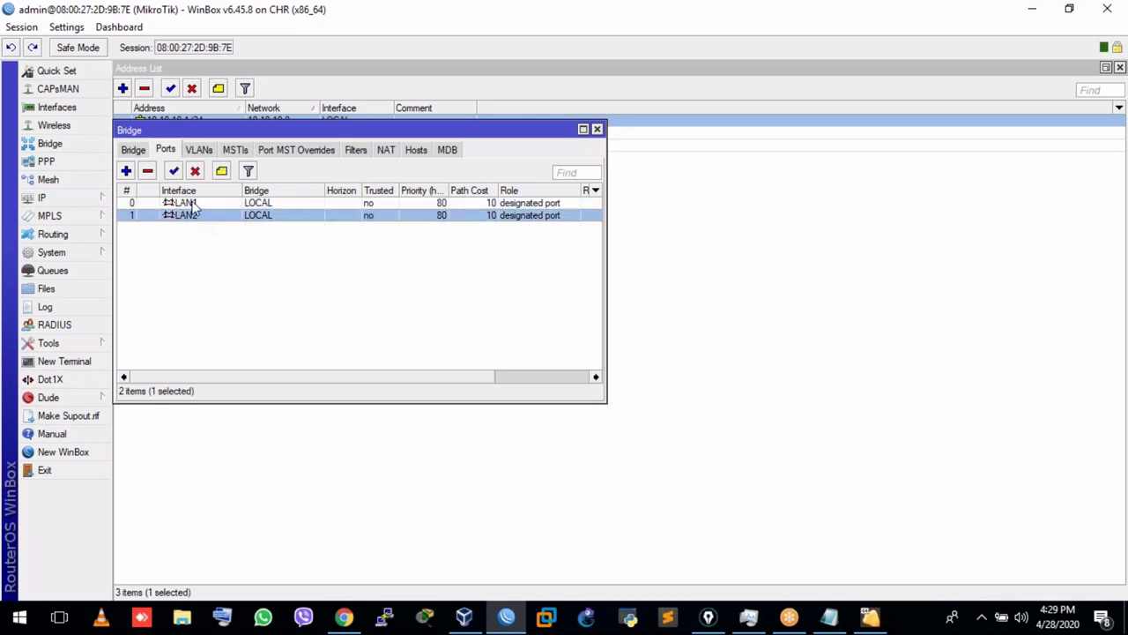
left_click(597, 129)
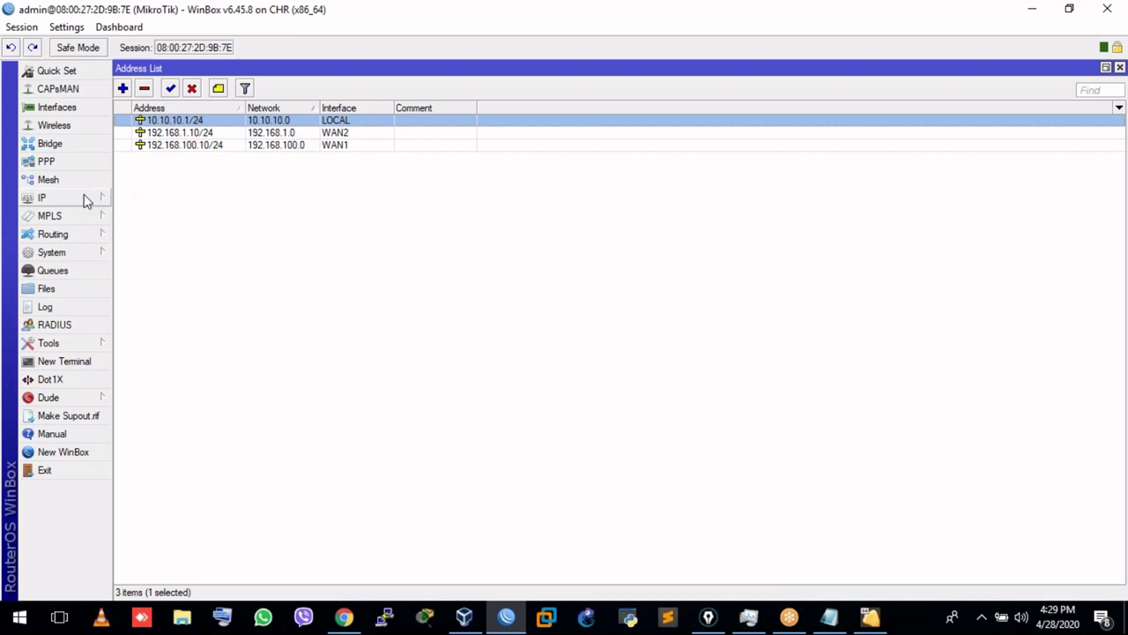
left_click(829, 616)
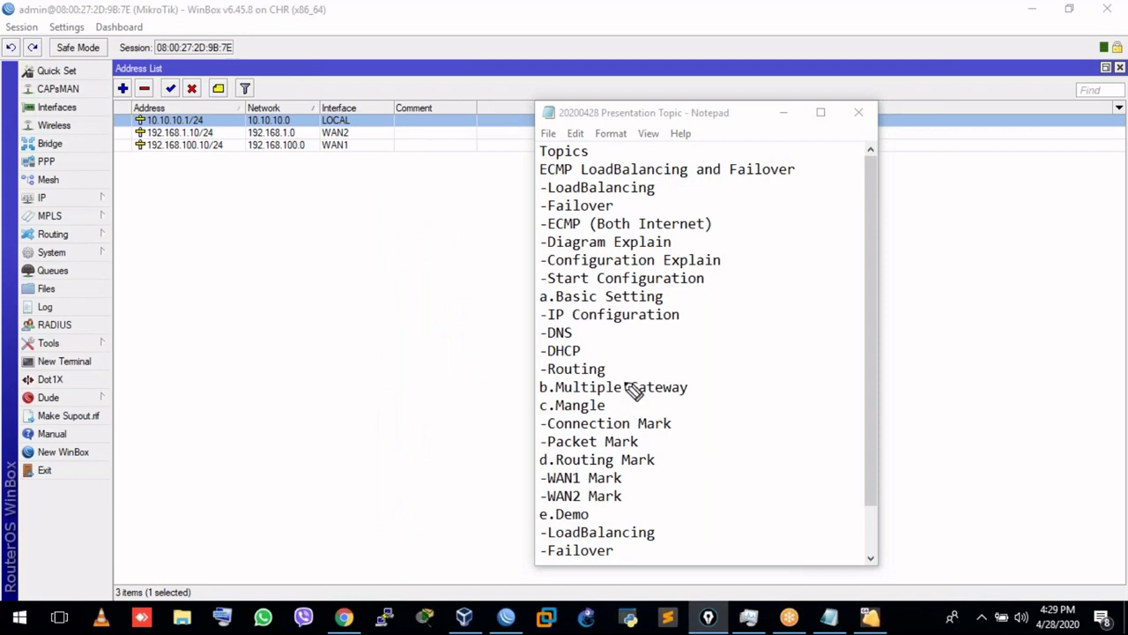
Tick off IP Configuration and check the DNS servers 8.8.8.8 and 1.1.1.1.
left_click_drag(685, 315, 729, 304)
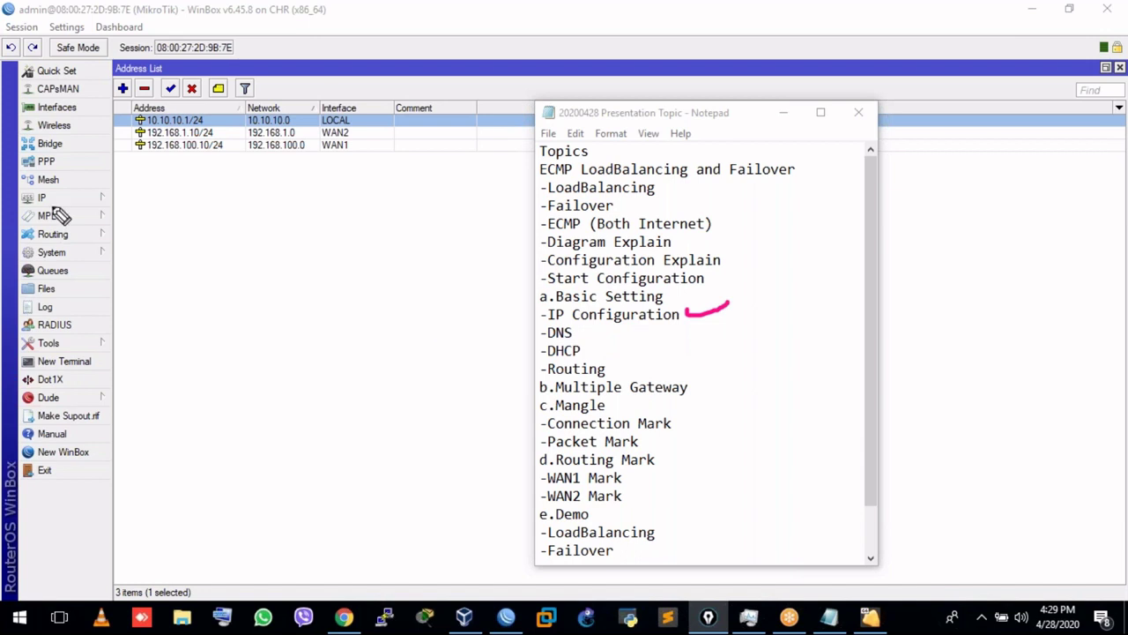
left_click(79, 197)
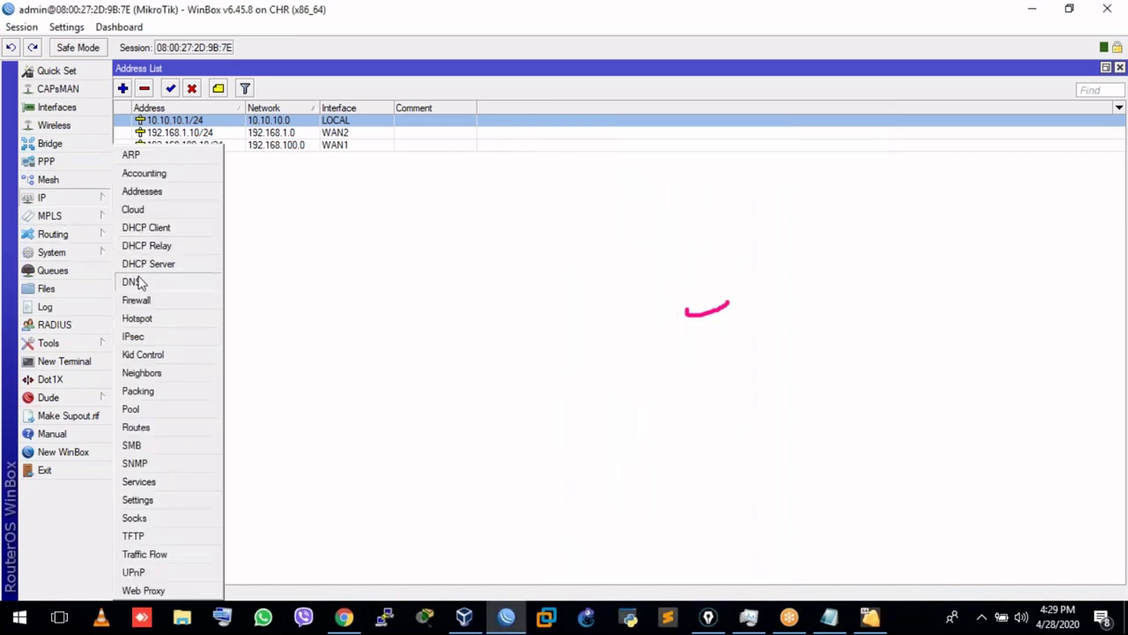
left_click(138, 282)
left_click(356, 210)
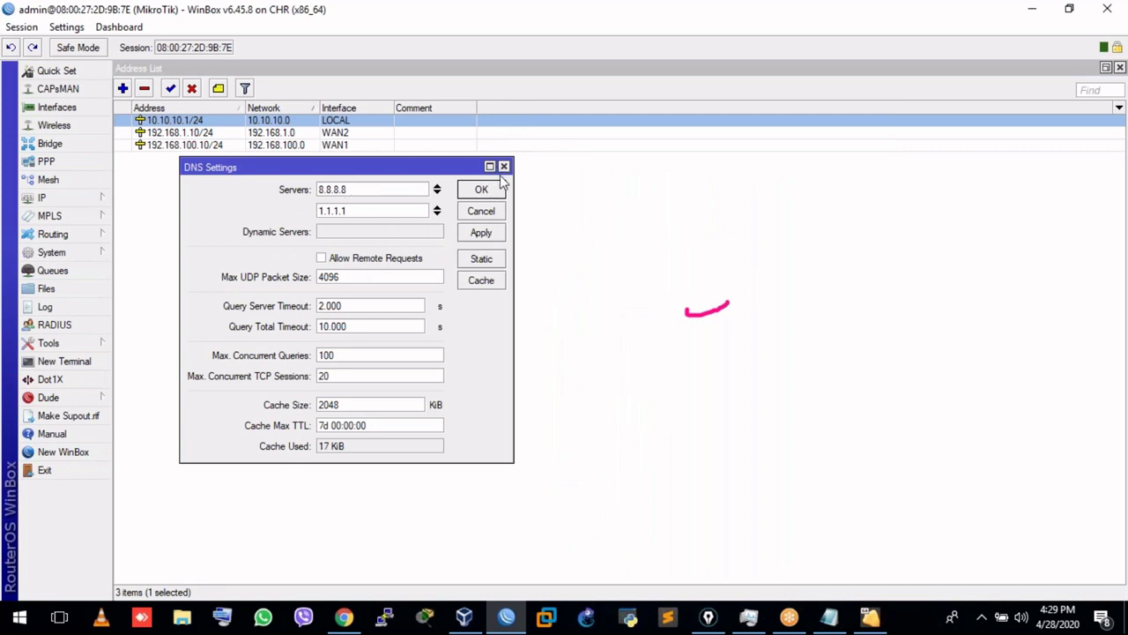
left_click(503, 166)
Draw a pink check beside DNS on the Notepad topic list.
left_click(832, 619)
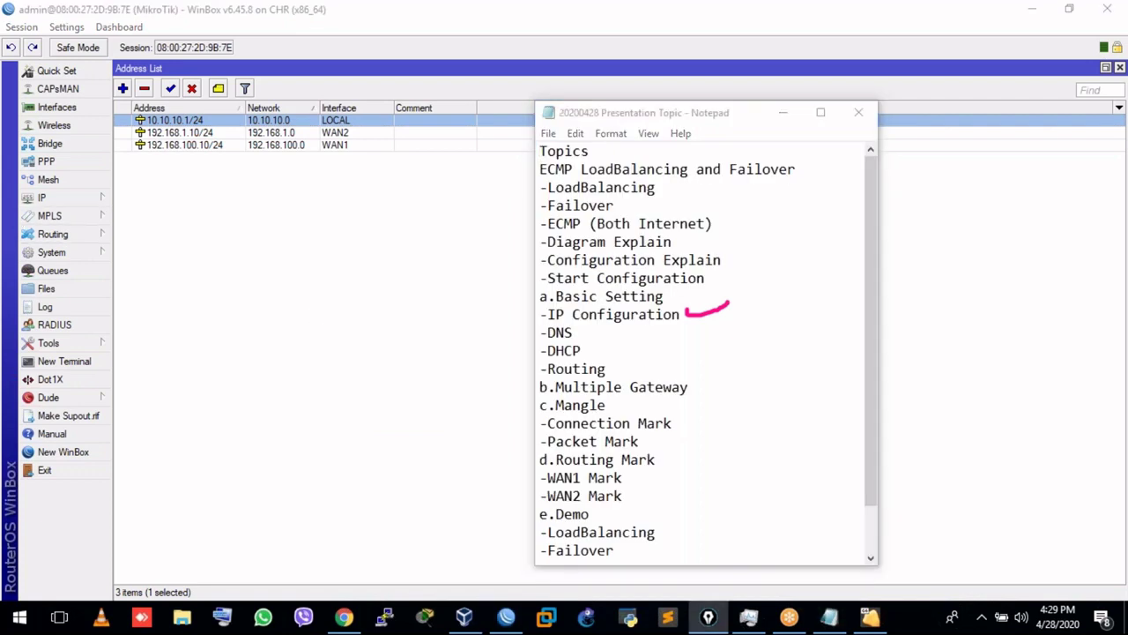
left_click(577, 332)
left_click_drag(605, 326, 601, 320)
left_click(86, 204)
Open IP > DHCP Server and inspect the DHCP Setup interface choices without changing anything.
left_click(93, 233)
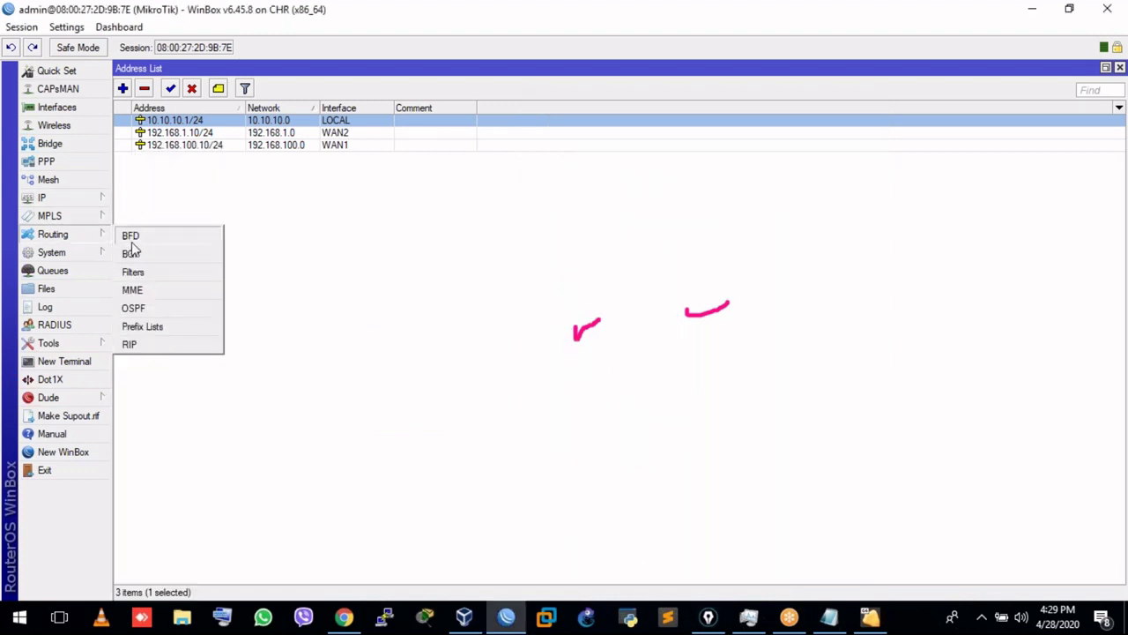
left_click(93, 199)
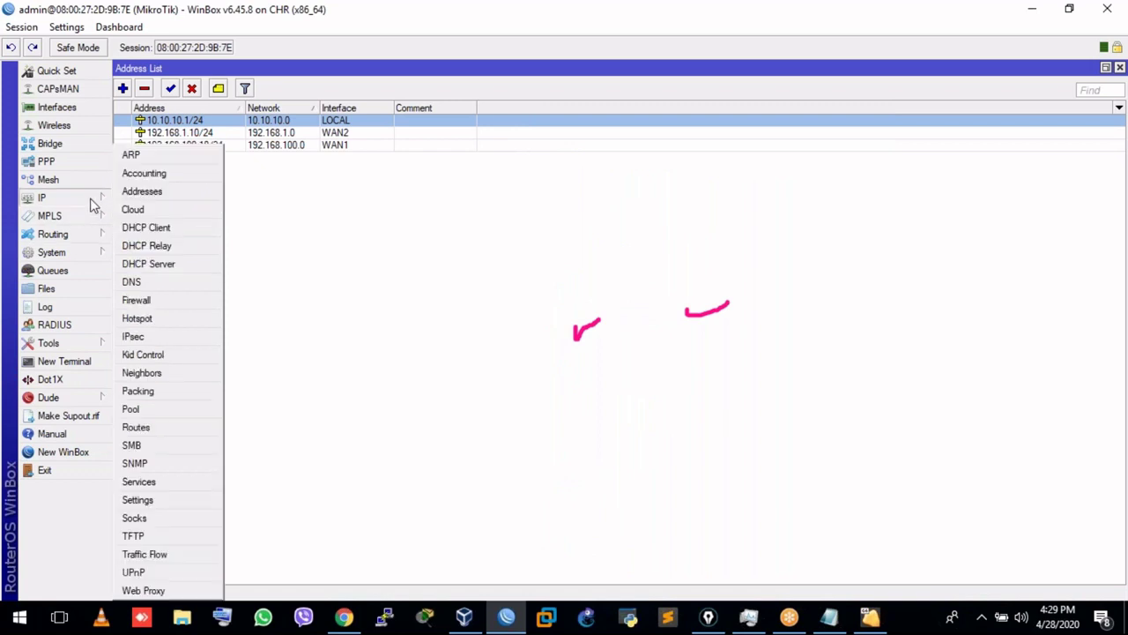
left_click(158, 265)
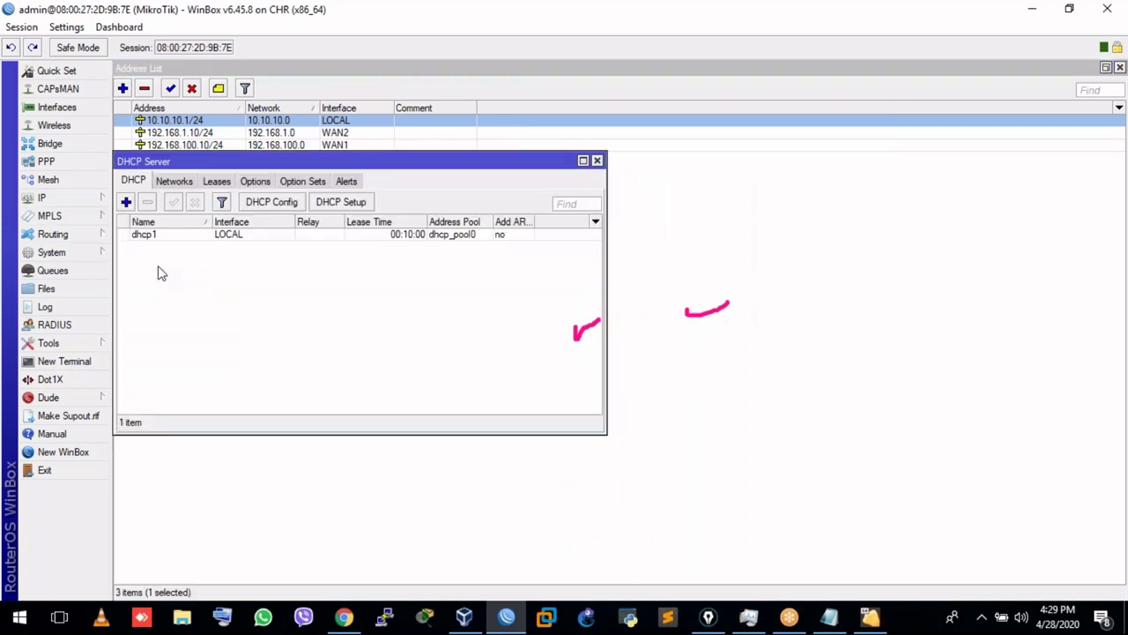
left_click(340, 202)
left_click(663, 327)
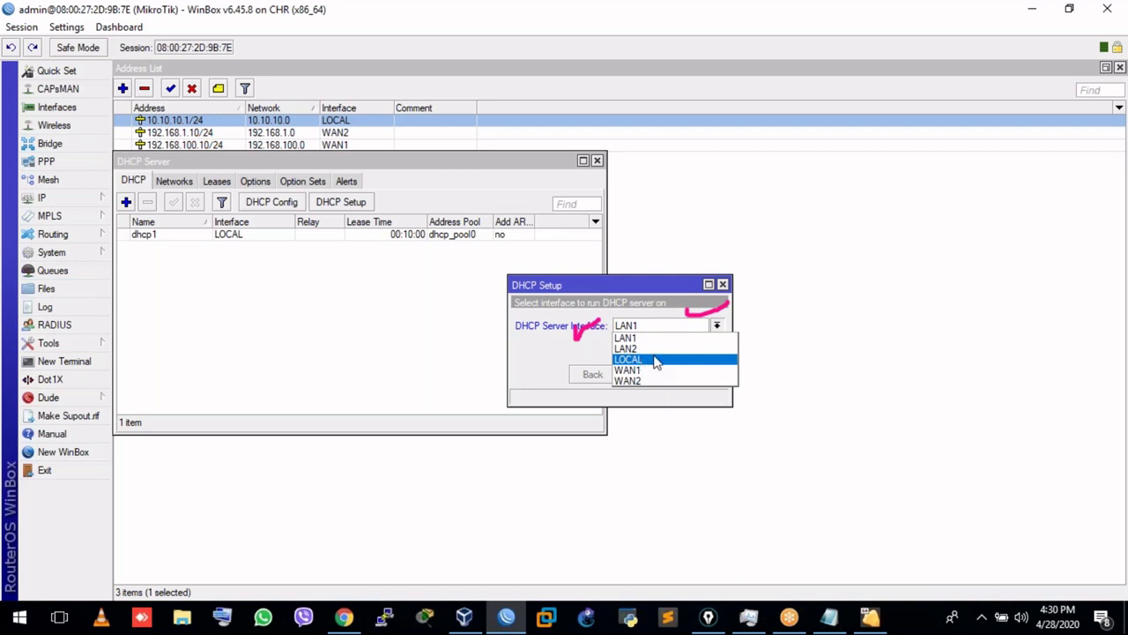
key("Escape")
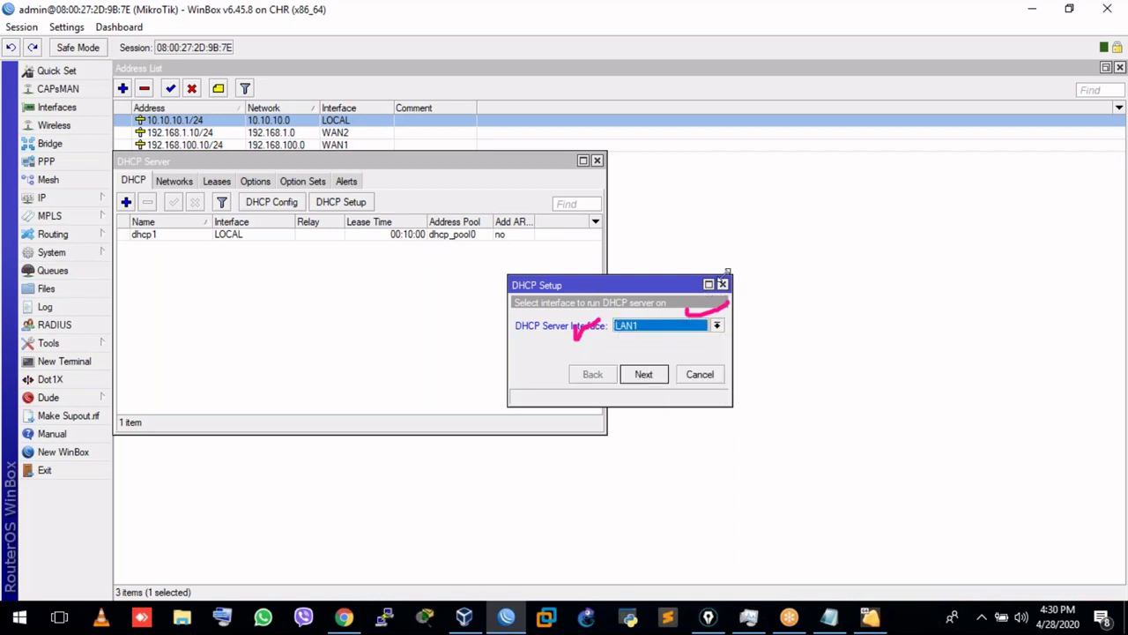
left_click(722, 284)
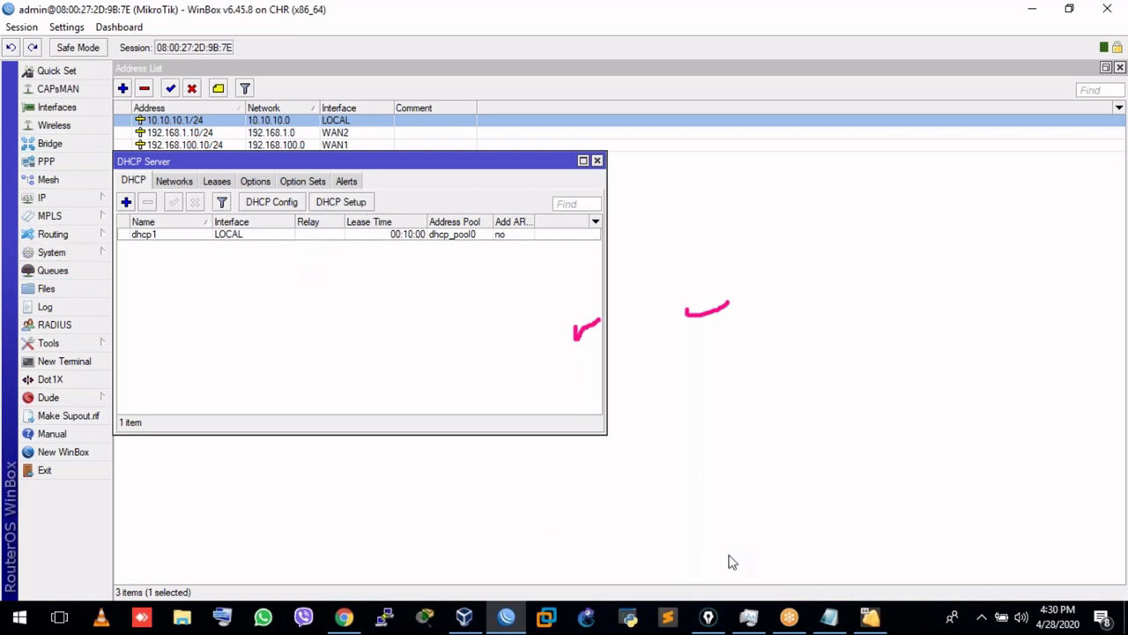
left_click(828, 617)
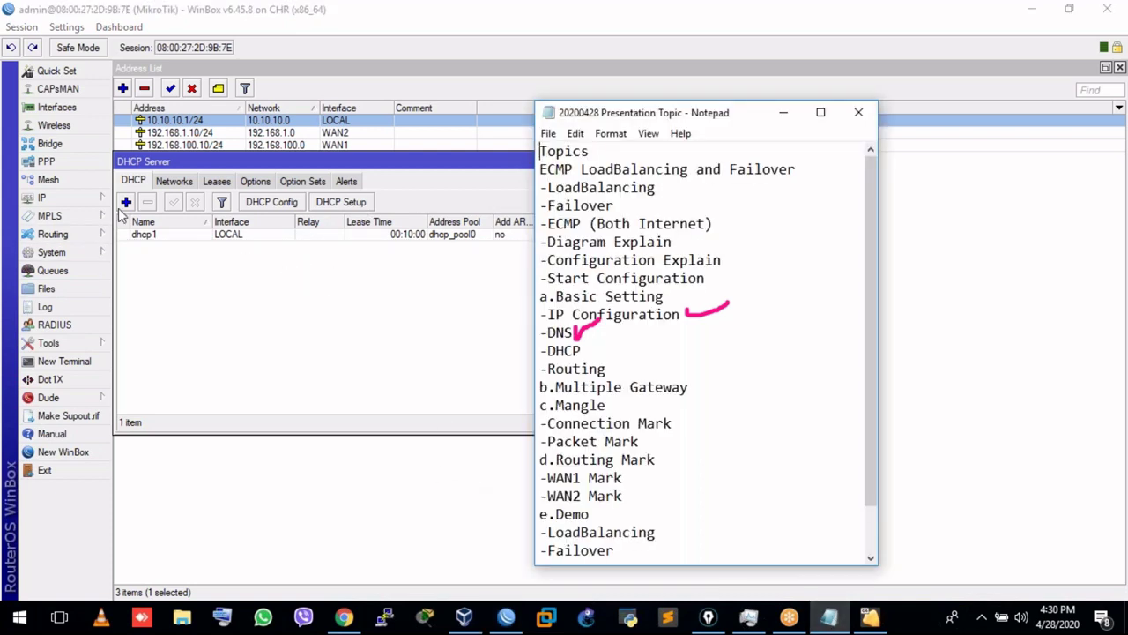
Check that dhcp_pool0 spans 10.10.10.2–10.10.10.254, then show the DHCP Leases tab.
left_click(78, 204)
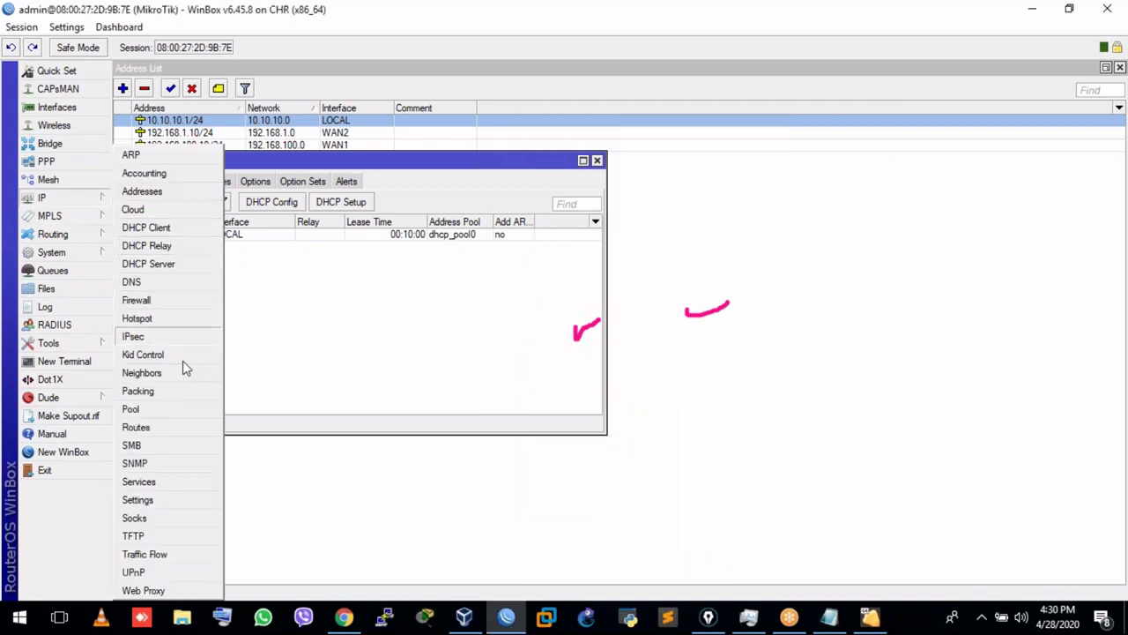
left_click(168, 409)
left_click(168, 146)
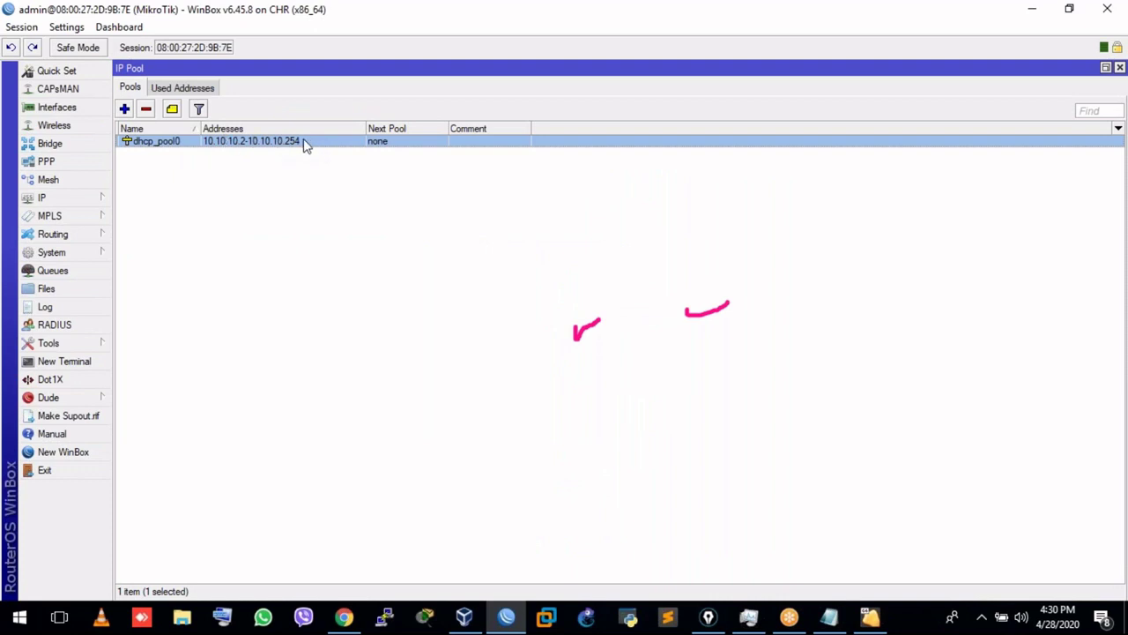
left_click(1119, 68)
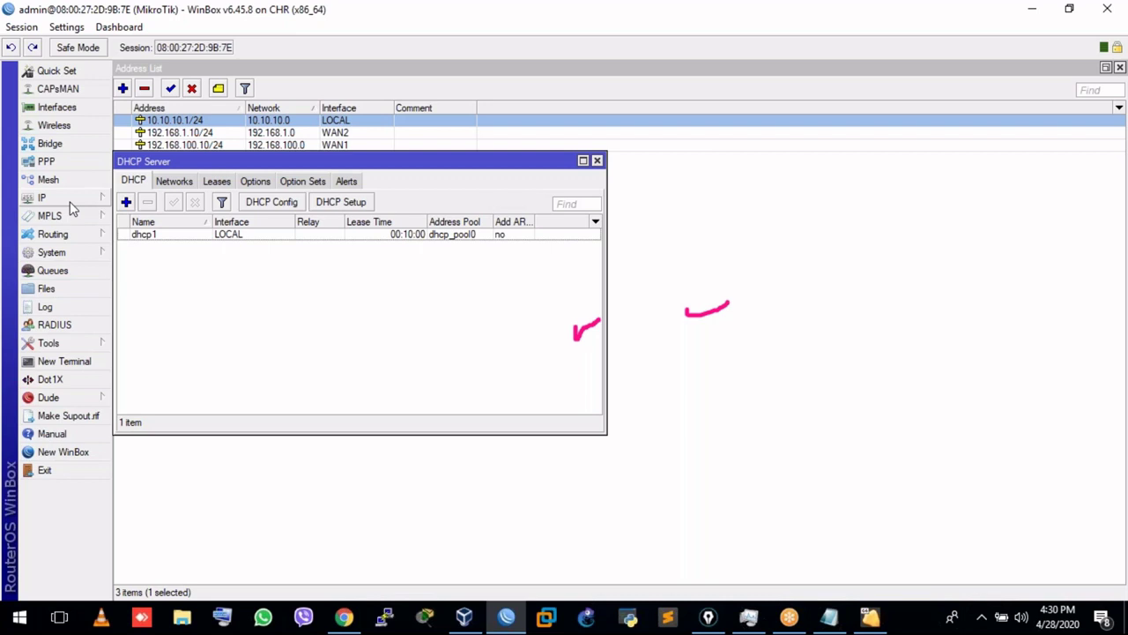
left_click(220, 182)
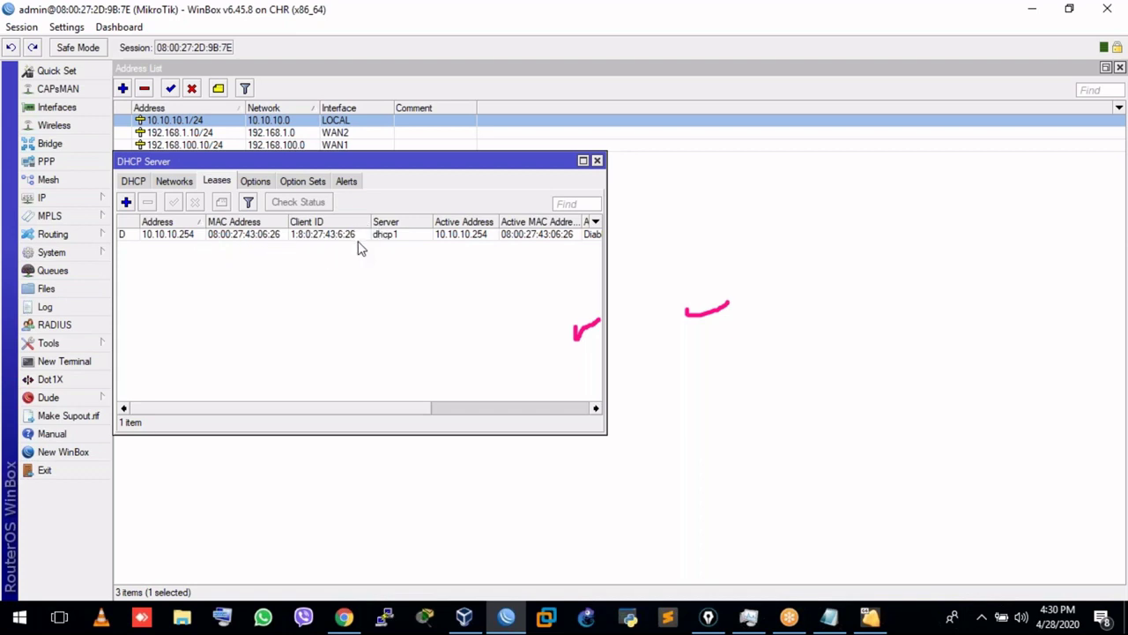
Inspect the 10.10.10.254 lease, mark DHCP done in Notepad, then minimize the notes.
left_click(193, 236)
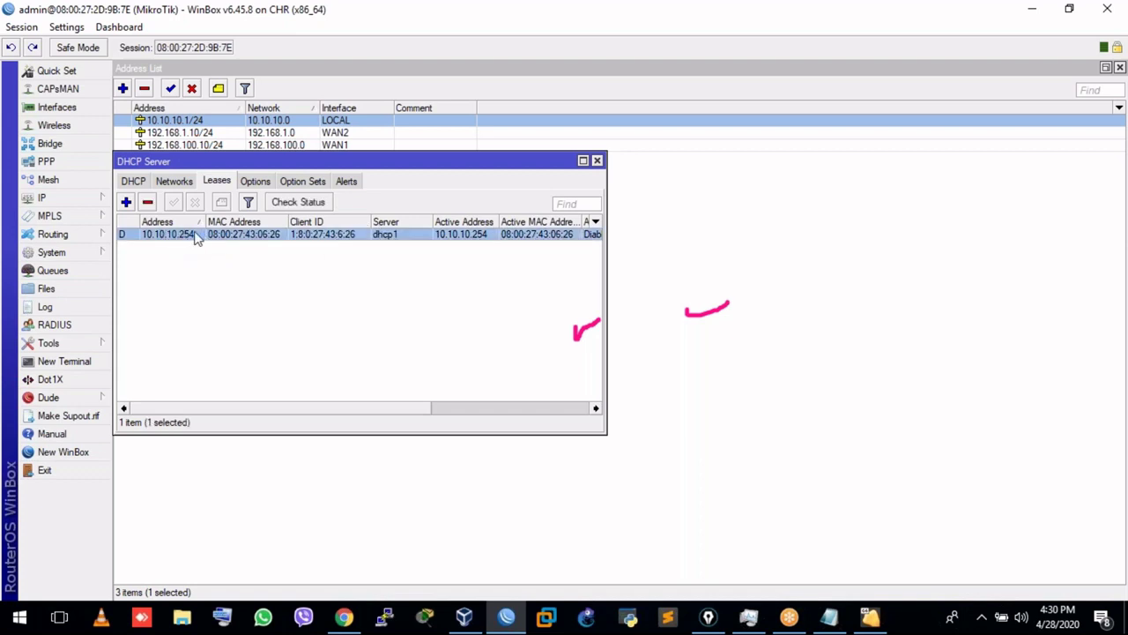
left_click_drag(428, 411, 284, 392)
left_click(836, 620)
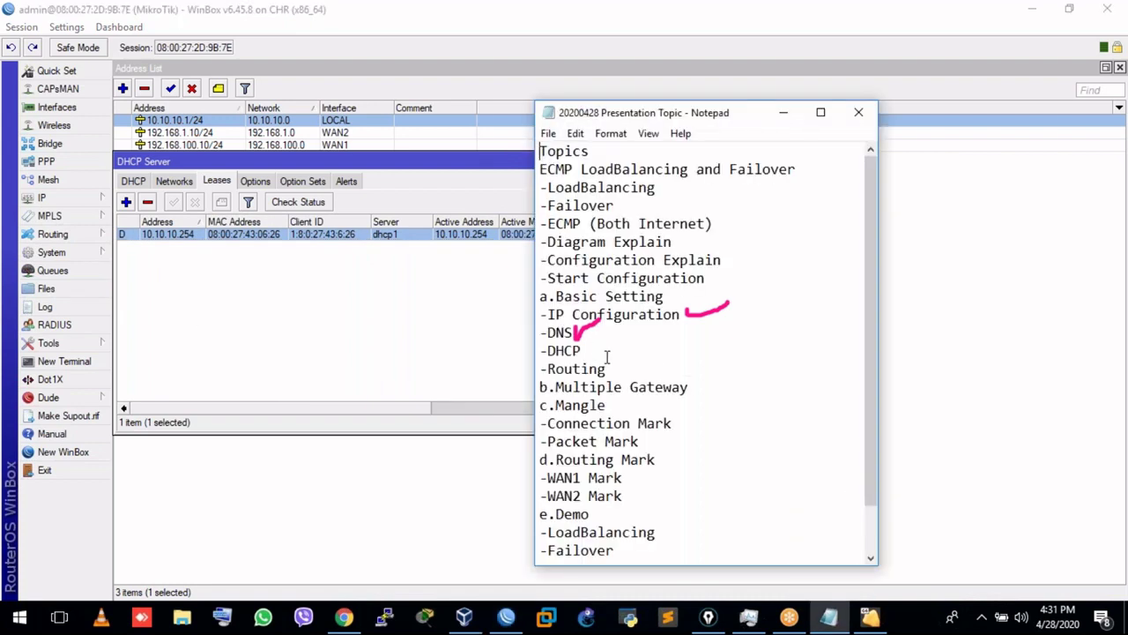
mouse_move(585, 345)
left_mouse_down()
mouse_move(599, 356)
mouse_move(631, 346)
left_mouse_up()
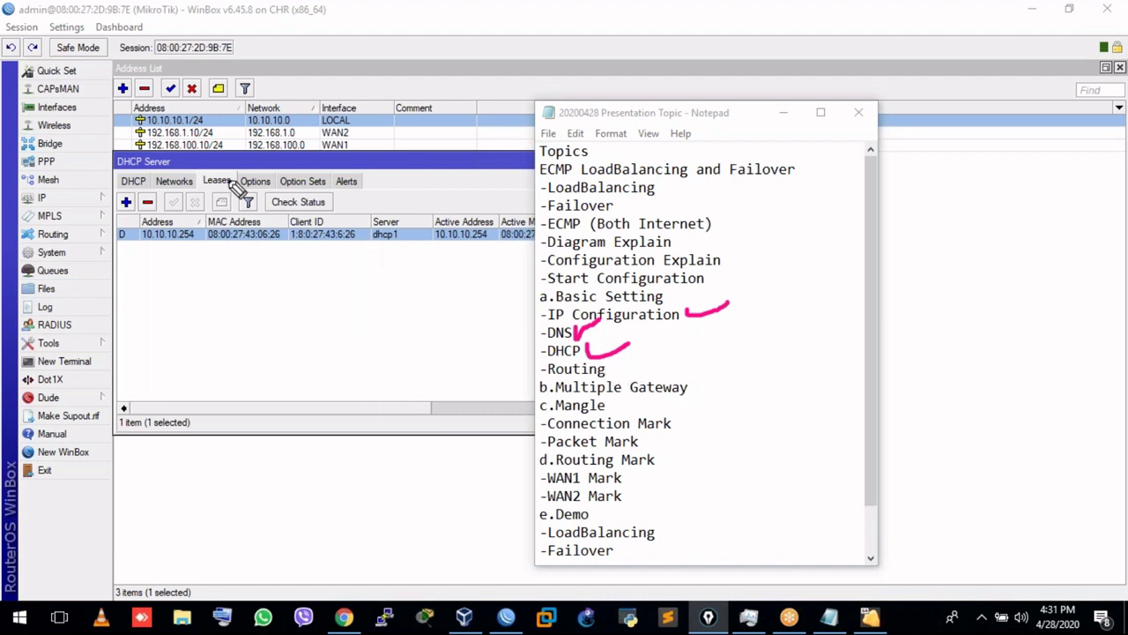
left_click(798, 113)
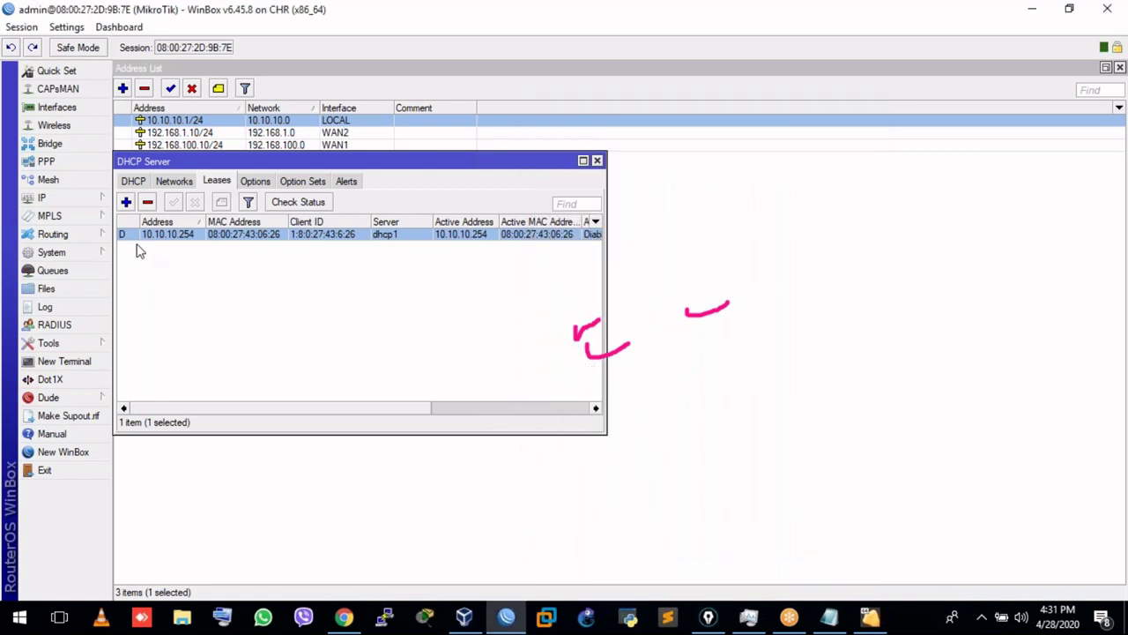
left_click(87, 201)
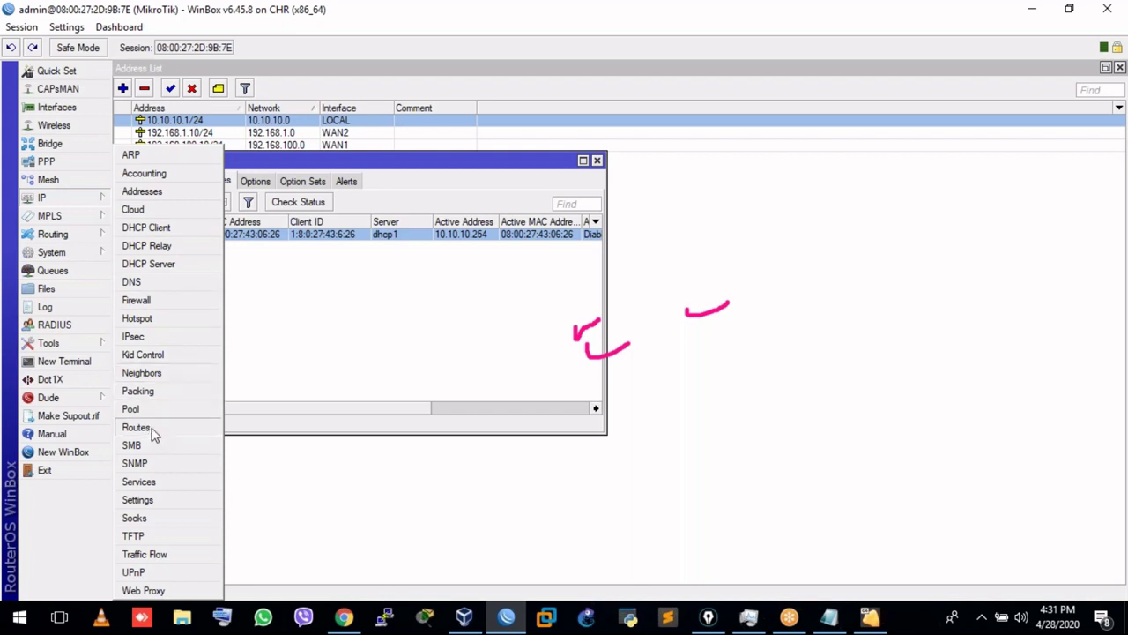
Open IP > Routes and compare the 0.0.0.0/0 routes via WAN1, WAN2 and both.
left_click(153, 426)
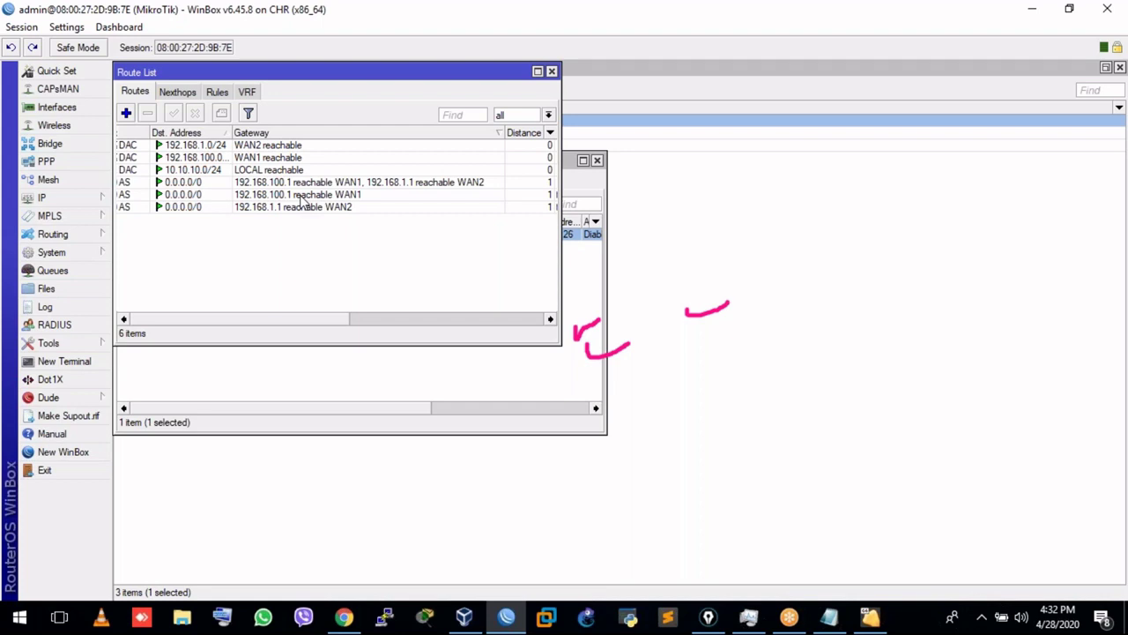
left_click(298, 196)
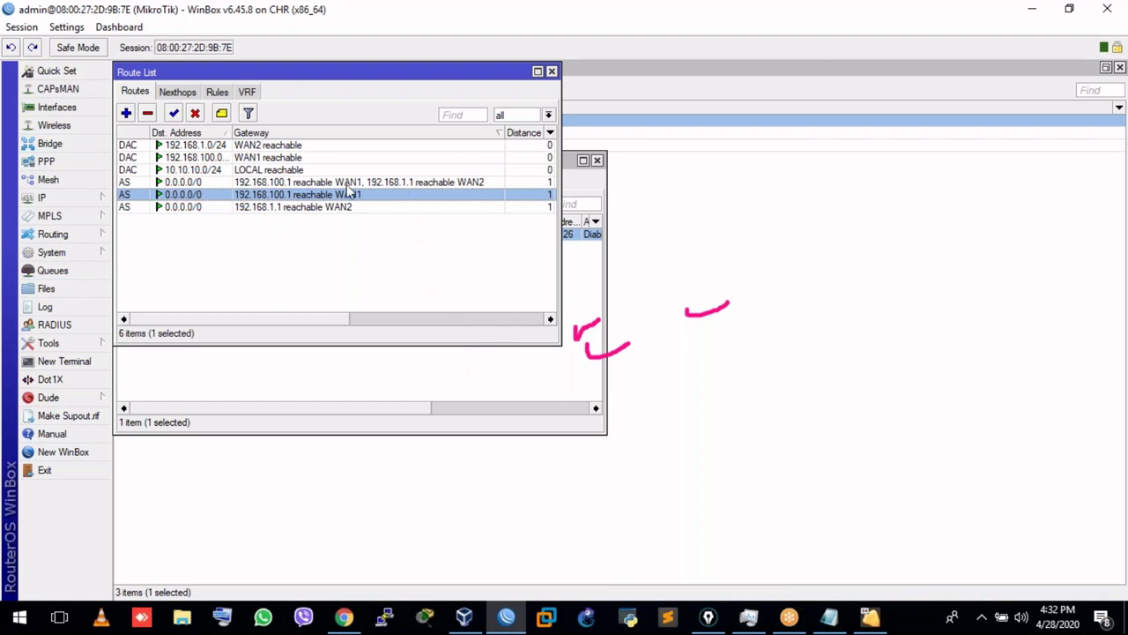
left_click(264, 182)
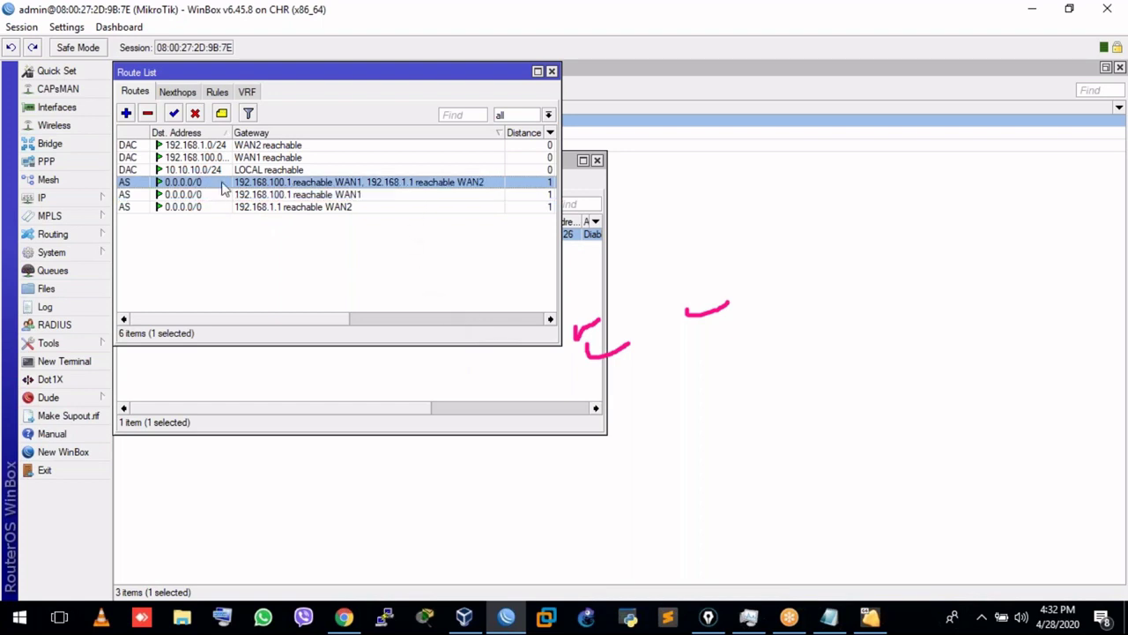
Open the ECMP default route and highlight its gateways 192.168.100.1 and 192.168.1.1.
double_click(306, 182)
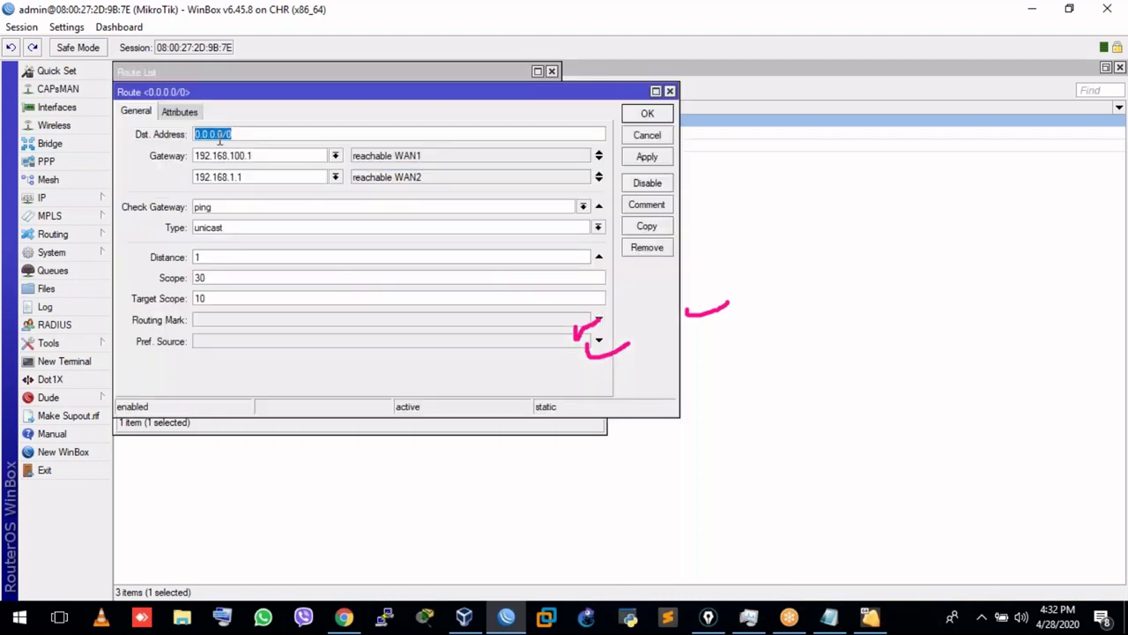
left_click(243, 133)
left_click(254, 155)
left_click(262, 175)
key("shift+Tab")
left_click_drag(199, 156, 256, 155)
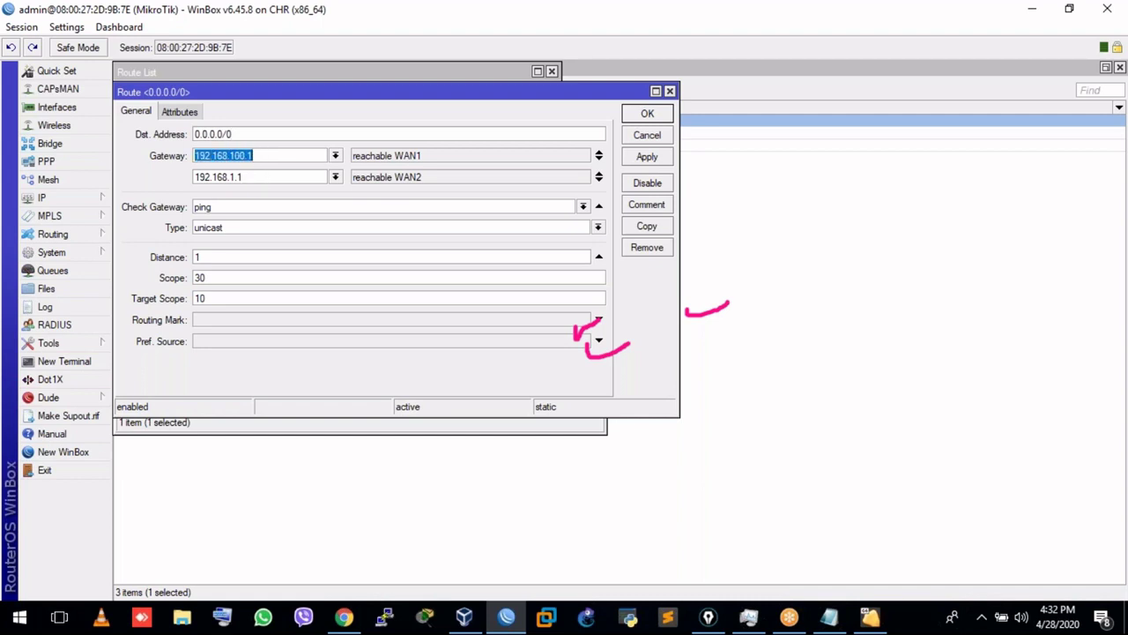
left_click_drag(199, 176, 266, 184)
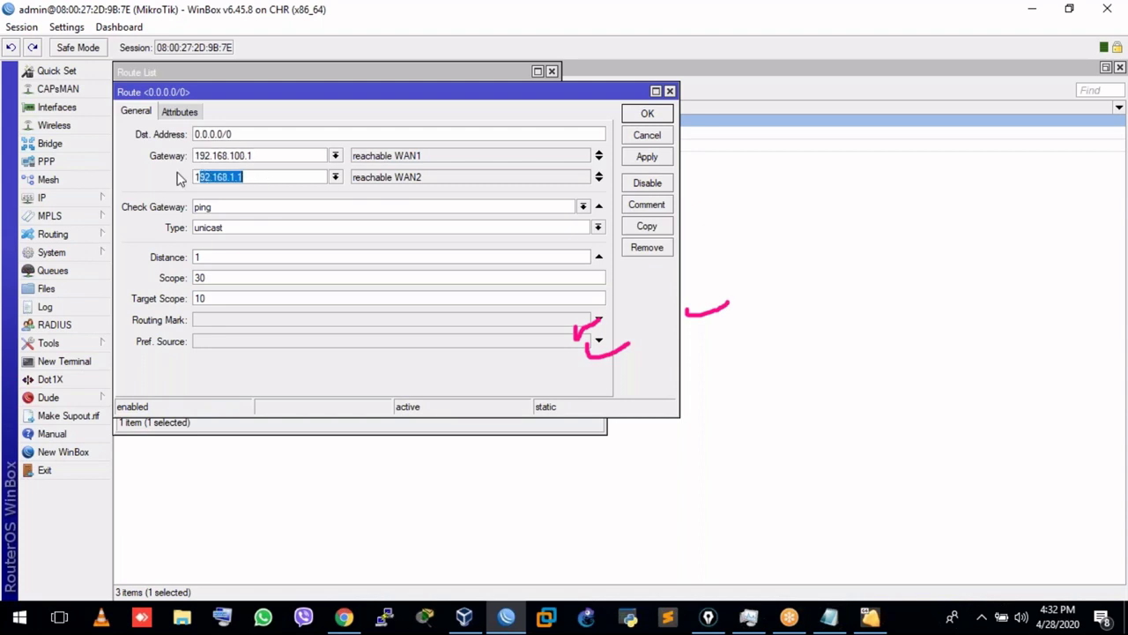
left_click(284, 173)
left_click(281, 155)
left_click(280, 177)
left_click_drag(150, 97, 179, 100)
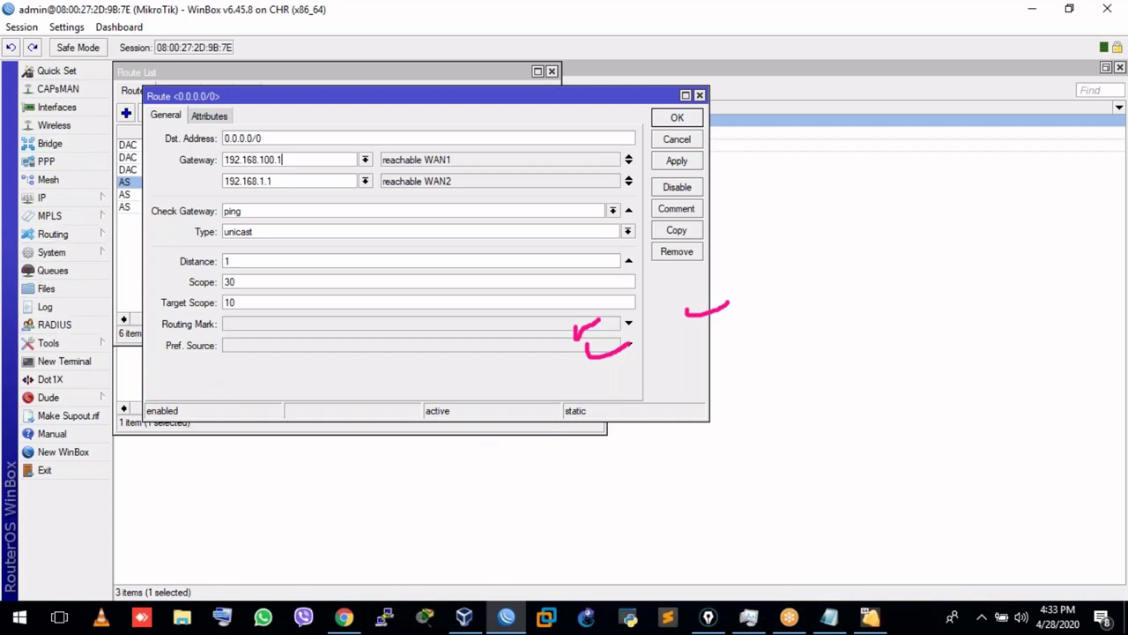
key("ctrl+shift+p")
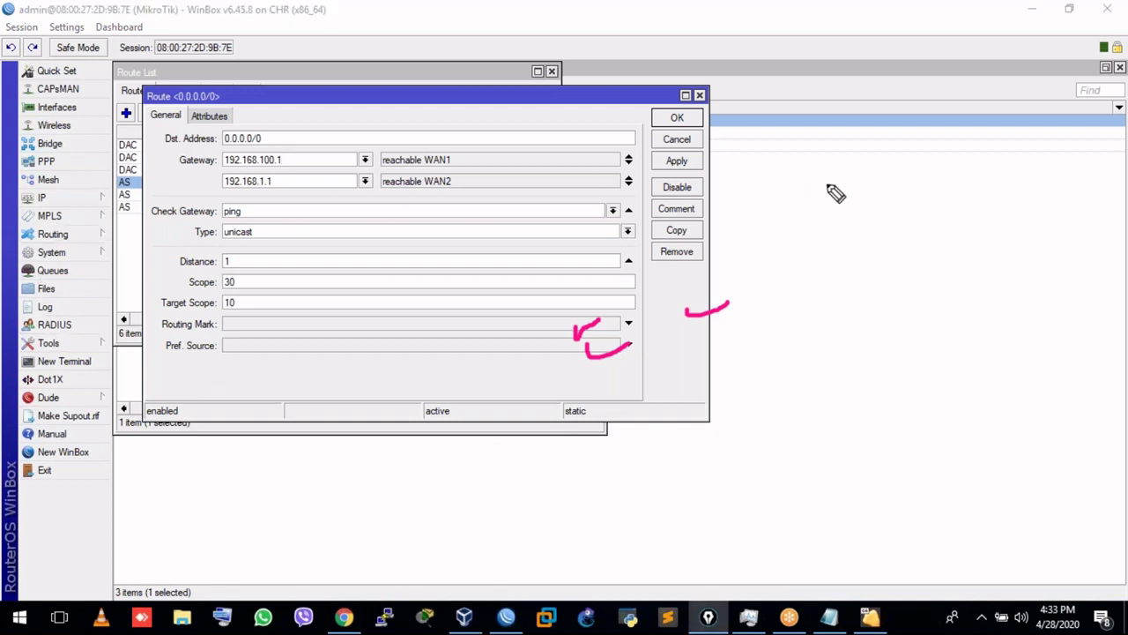
Sketch a router linked to two ISP clouds, WL at 10M and AD at 5M.
mouse_move(837, 181)
left_mouse_down()
mouse_move(789, 231)
mouse_move(864, 188)
mouse_move(839, 179)
left_mouse_up()
left_click_drag(781, 117, 805, 141)
mouse_move(749, 48)
left_mouse_down()
mouse_move(809, 88)
mouse_move(749, 84)
mouse_move(747, 49)
mouse_move(771, 12)
mouse_move(824, 26)
left_mouse_up()
mouse_move(959, 88)
left_mouse_down()
mouse_move(994, 126)
mouse_move(961, 75)
mouse_move(944, 106)
mouse_move(964, 139)
mouse_move(952, 100)
mouse_move(961, 34)
mouse_move(971, 63)
mouse_move(980, 59)
left_mouse_up()
left_click_drag(936, 46, 970, 42)
left_click_drag(947, 166, 893, 183)
mouse_move(743, 141)
left_mouse_down()
mouse_move(744, 166)
mouse_move(756, 143)
mouse_move(797, 139)
left_mouse_up()
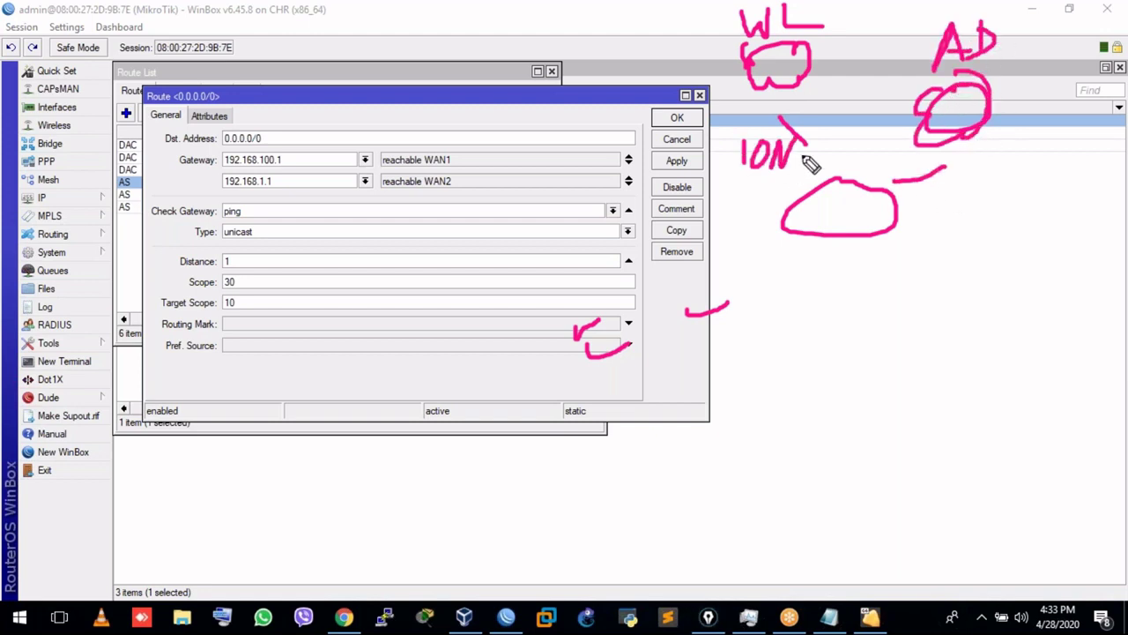
mouse_move(958, 196)
left_mouse_down()
mouse_move(935, 217)
mouse_move(982, 188)
mouse_move(996, 204)
left_mouse_up()
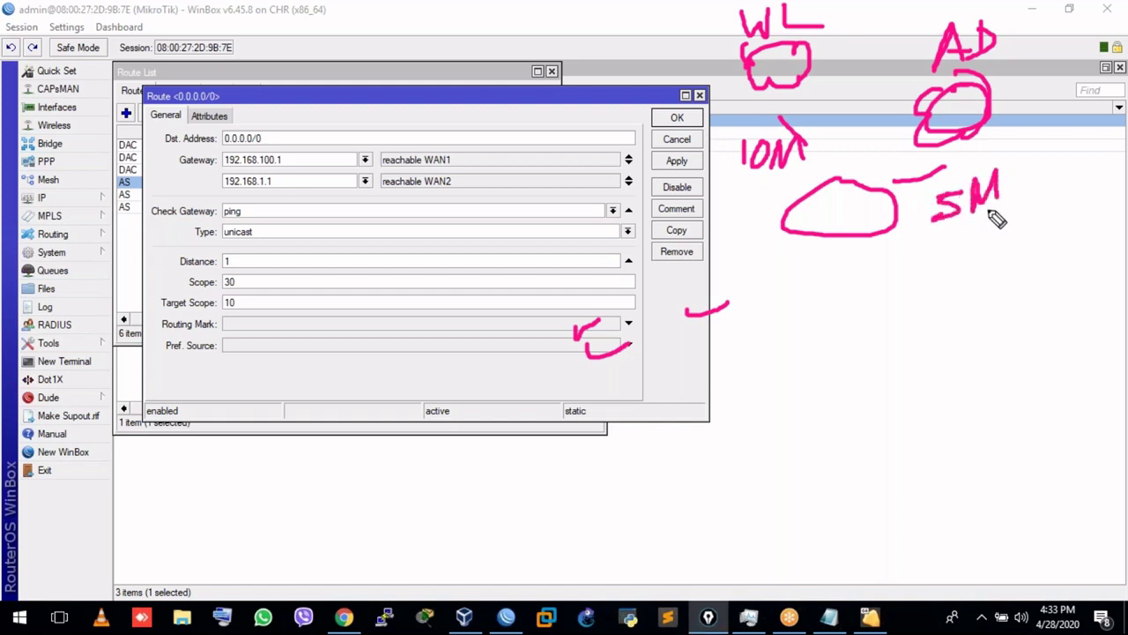
Underline 5M, write the 2:1 ratio below, and add a third gateway entry.
left_click_drag(750, 182, 825, 180)
left_click_drag(965, 225, 1045, 212)
mouse_move(802, 289)
left_mouse_down()
mouse_move(830, 312)
mouse_move(861, 310)
left_mouse_up()
left_click(842, 291)
left_click(842, 309)
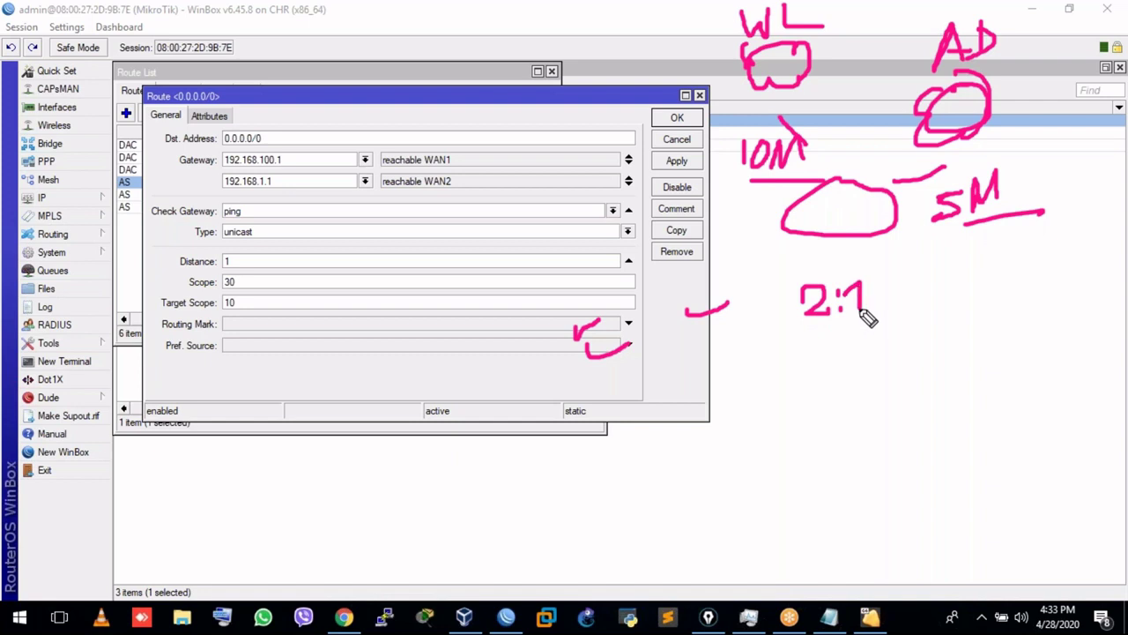
left_click(901, 303)
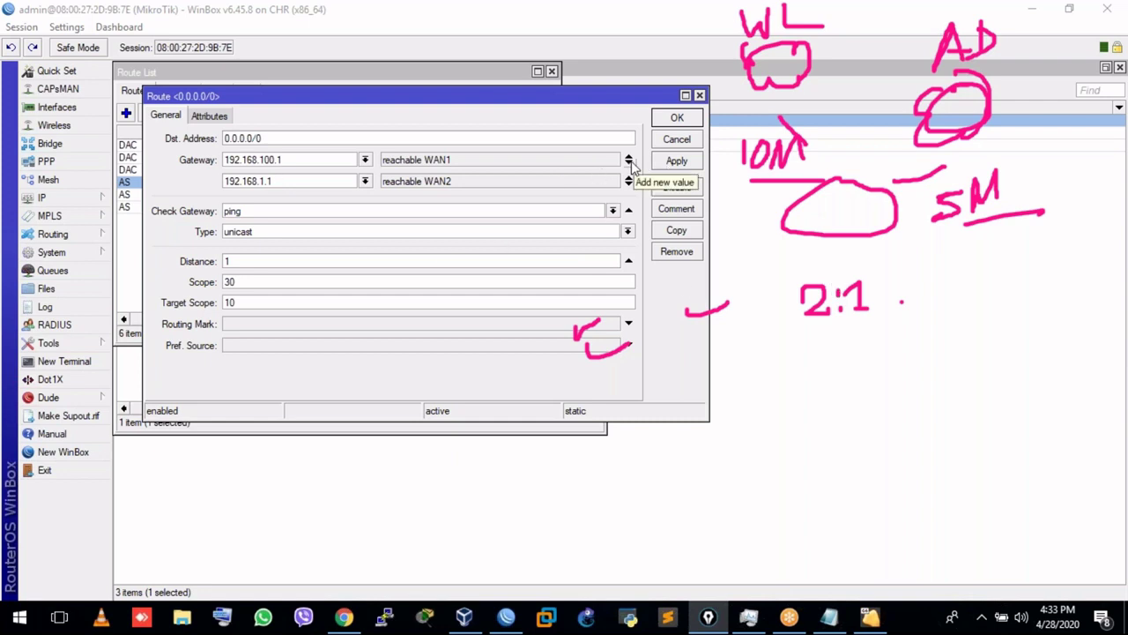
left_click(631, 166)
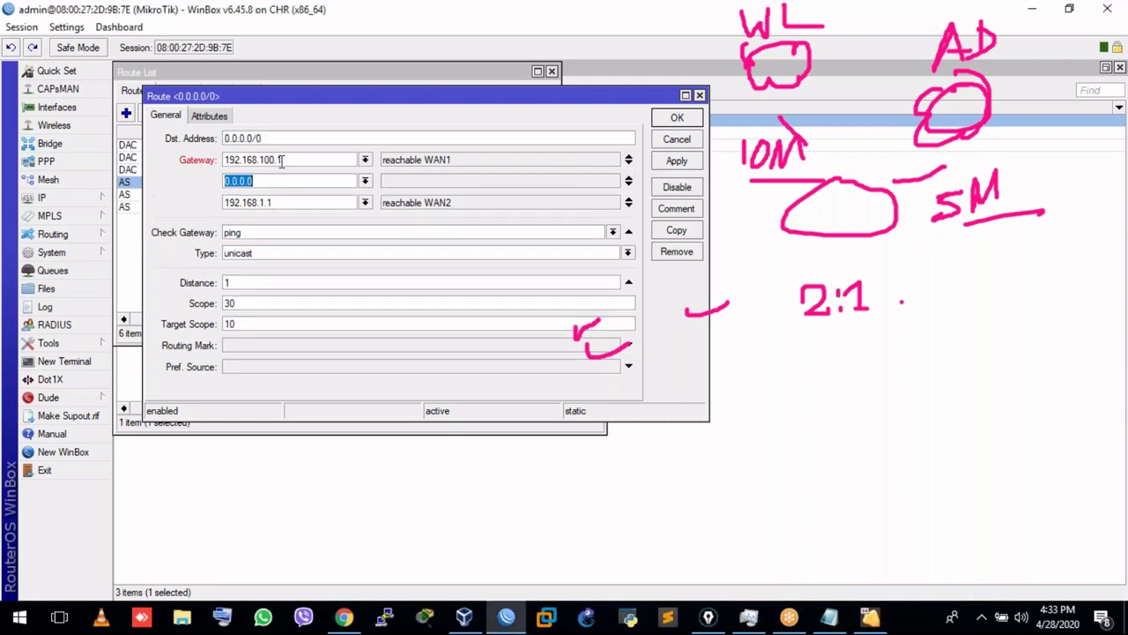
Add a second 192.168.100.1 gateway to the default route's gateway list.
left_click_drag(281, 159, 208, 155)
key("ctrl+c")
left_click(295, 180)
key("ctrl+v")
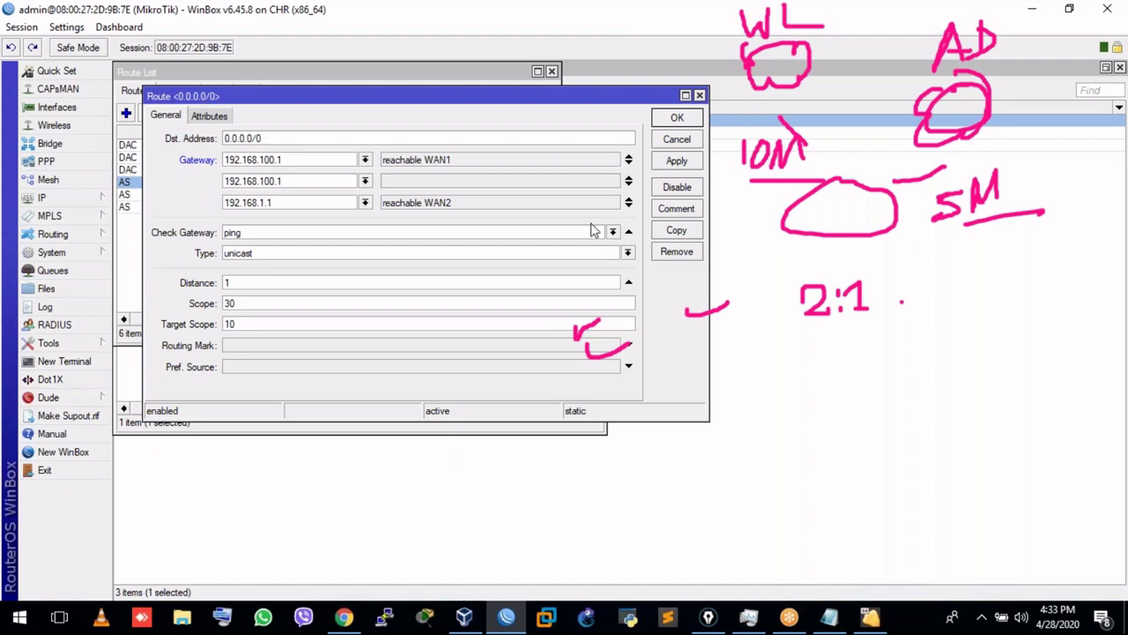
Annotate three connections: connections 1 and 2 map to 100.1, connection 3 to 1.1.
key("ctrl+2")
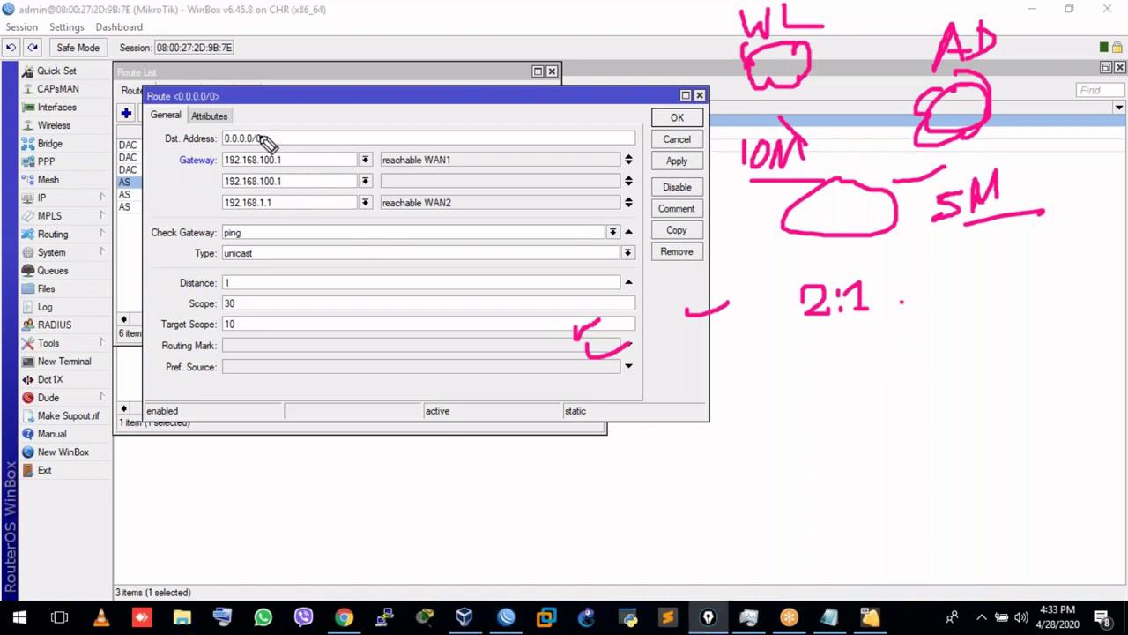
mouse_move(854, 351)
left_mouse_down()
mouse_move(872, 377)
mouse_move(1002, 344)
mouse_move(1024, 317)
mouse_move(1045, 328)
left_mouse_up()
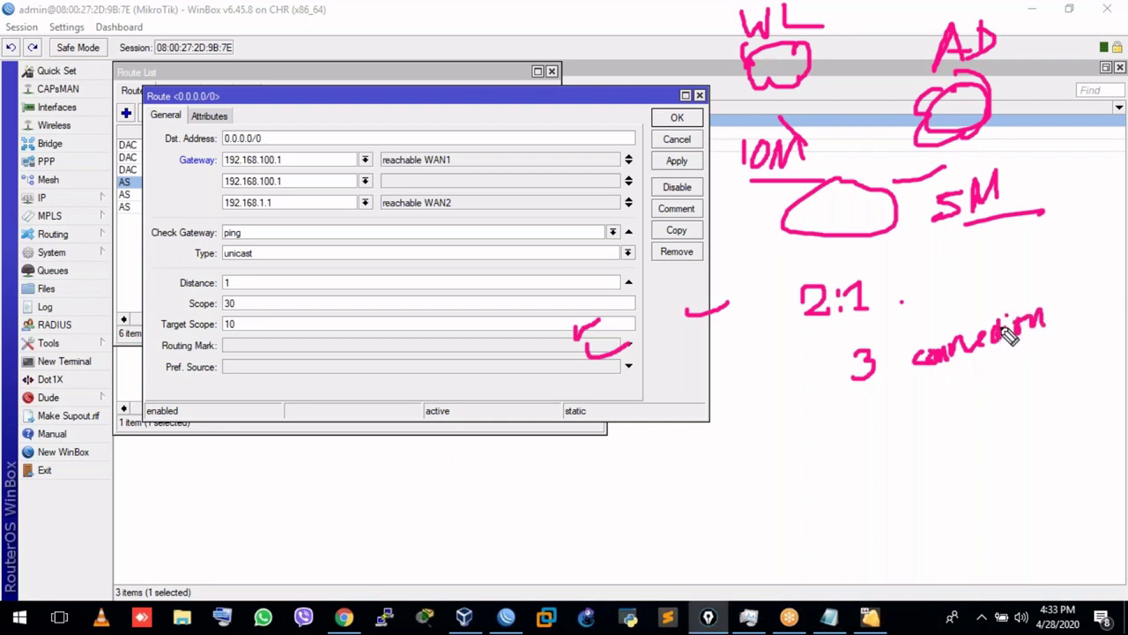
mouse_move(788, 441)
left_mouse_down()
mouse_move(789, 469)
mouse_move(905, 430)
left_mouse_up()
mouse_move(802, 483)
left_mouse_down()
mouse_move(816, 481)
mouse_move(824, 506)
mouse_move(855, 473)
mouse_move(853, 485)
mouse_move(887, 456)
mouse_move(911, 455)
left_mouse_up()
left_click_drag(920, 440, 921, 459)
mouse_move(828, 522)
left_mouse_down()
mouse_move(848, 534)
mouse_move(831, 552)
mouse_move(893, 520)
left_mouse_up()
left_click_drag(883, 515, 895, 521)
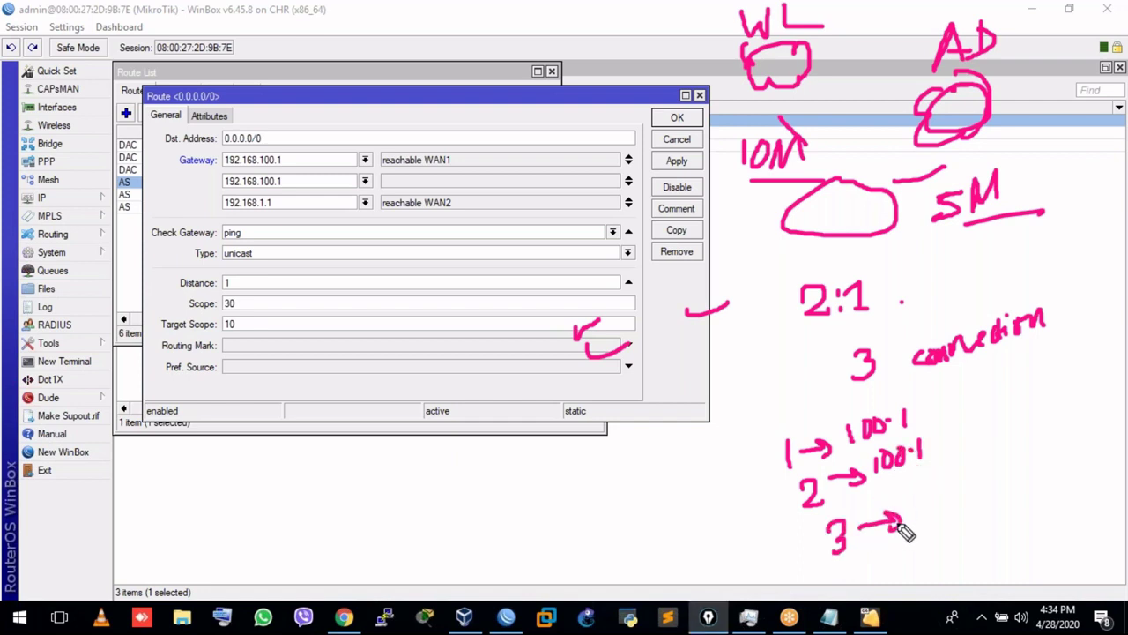
mouse_move(916, 506)
left_mouse_down()
mouse_move(913, 527)
mouse_move(937, 520)
left_mouse_up()
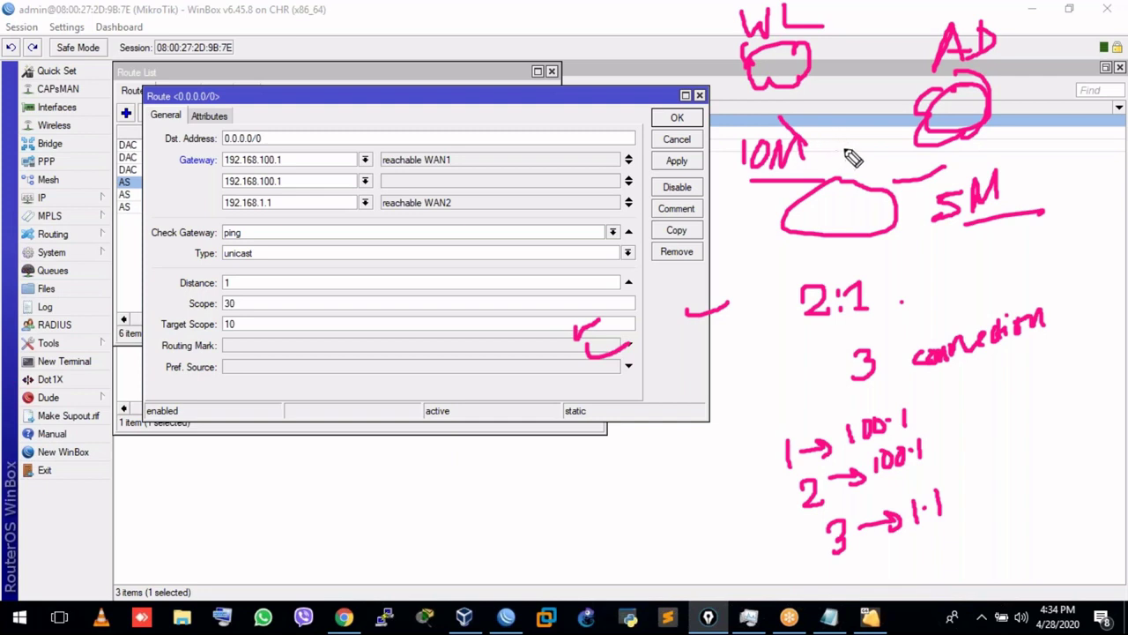
Mark the 10M link and circle the duplicated 192.168.100.1 gateway, then clear the drawings.
mouse_move(816, 143)
left_mouse_down()
mouse_move(826, 106)
mouse_move(846, 148)
mouse_move(926, 136)
mouse_move(924, 148)
left_mouse_up()
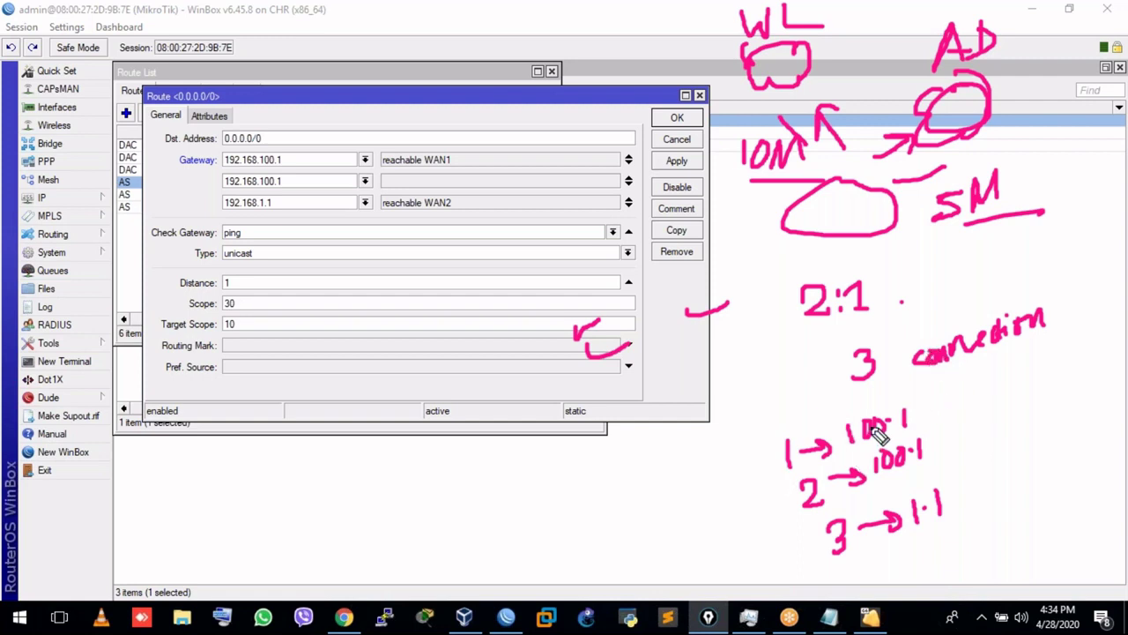
mouse_move(306, 180)
left_mouse_down()
mouse_move(291, 171)
mouse_move(221, 185)
mouse_move(308, 186)
mouse_move(305, 176)
left_mouse_up()
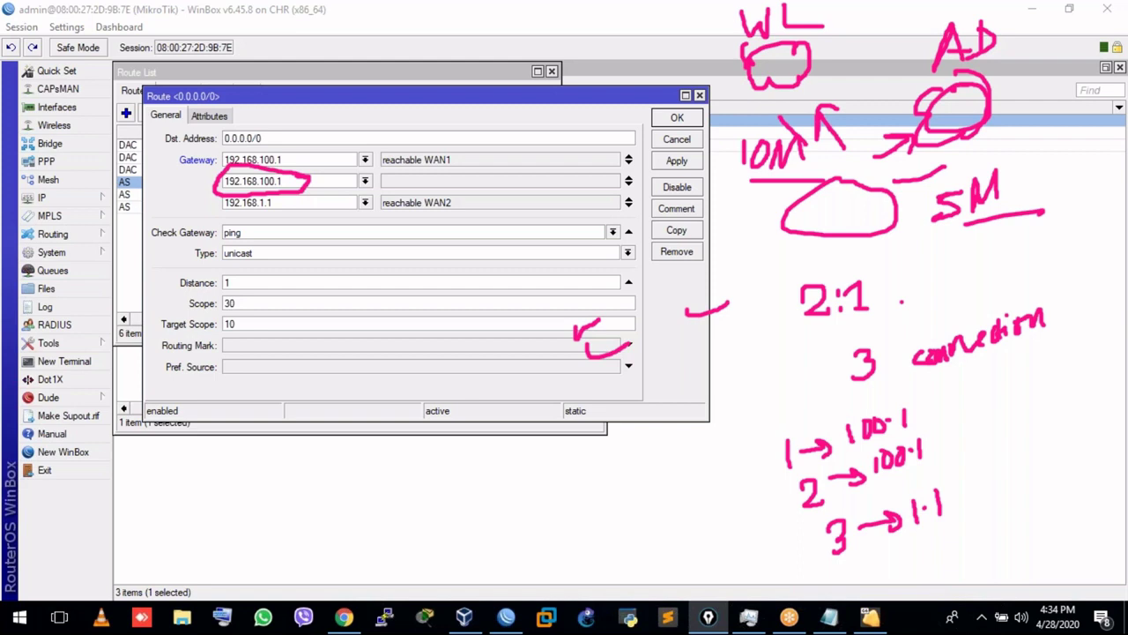
key("Escape")
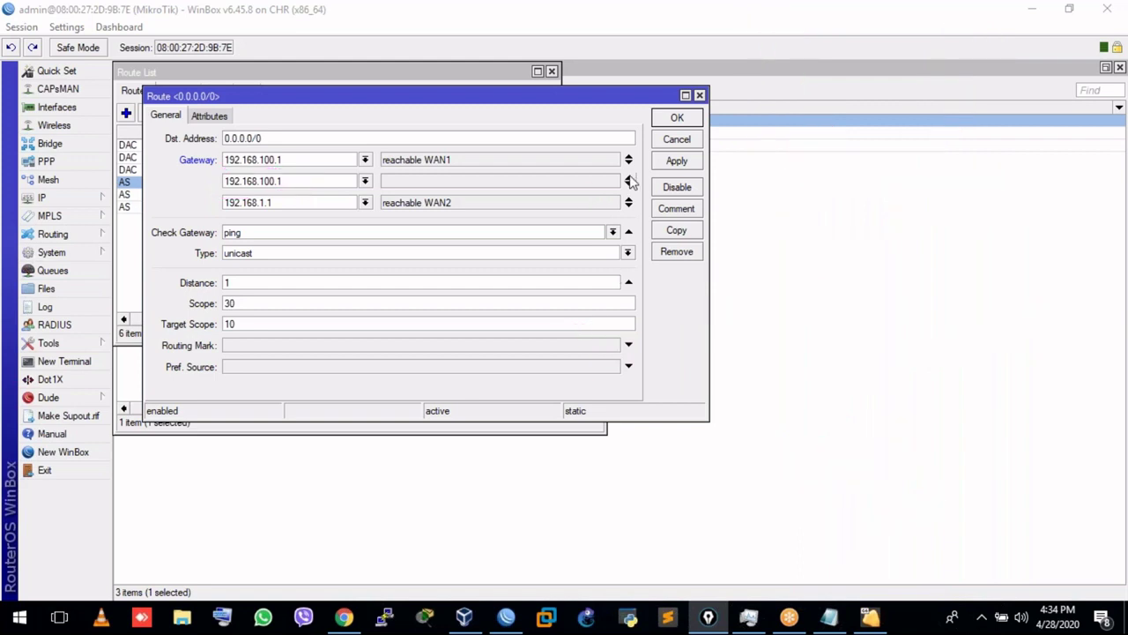
Remove the duplicate gateway row and cancel the default route's changes.
left_click(628, 182)
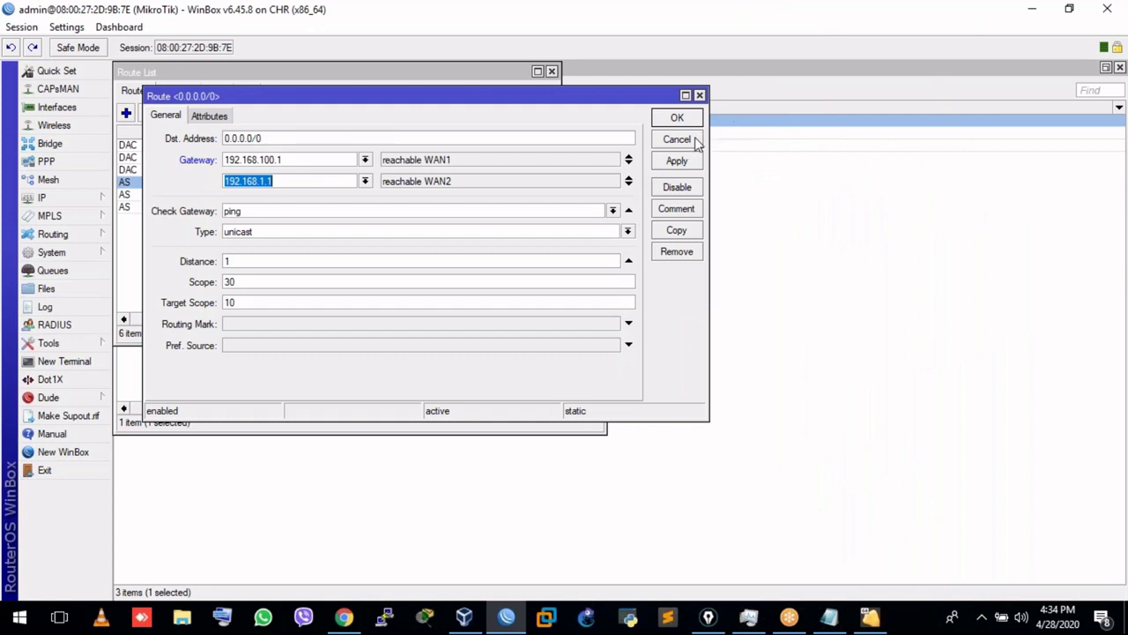
left_click(677, 117)
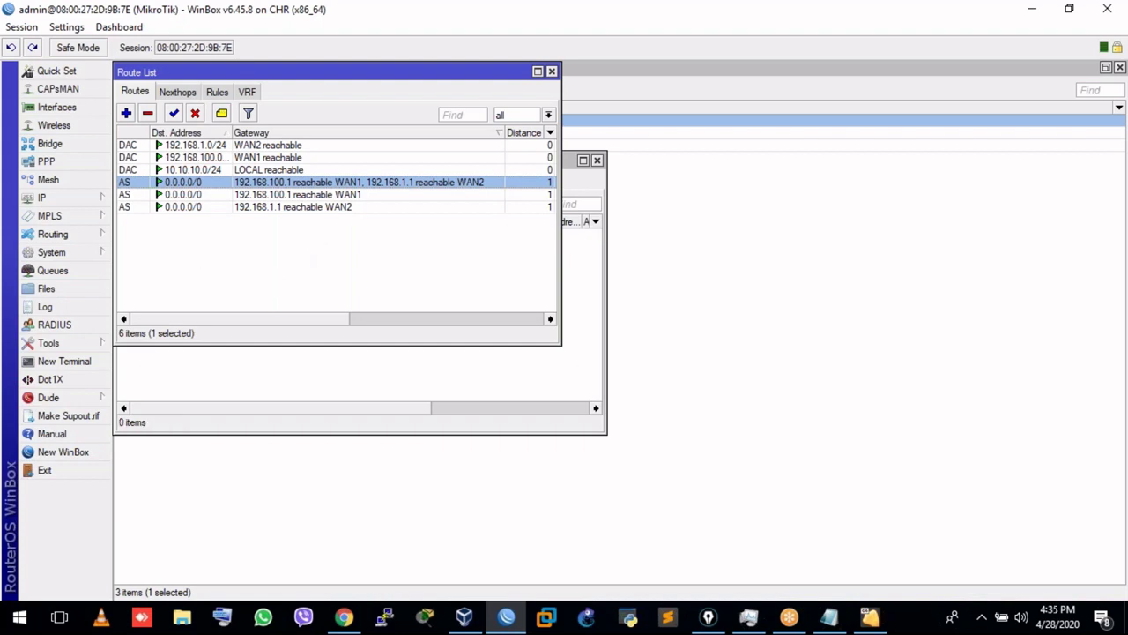
key("ctrl+shift+p")
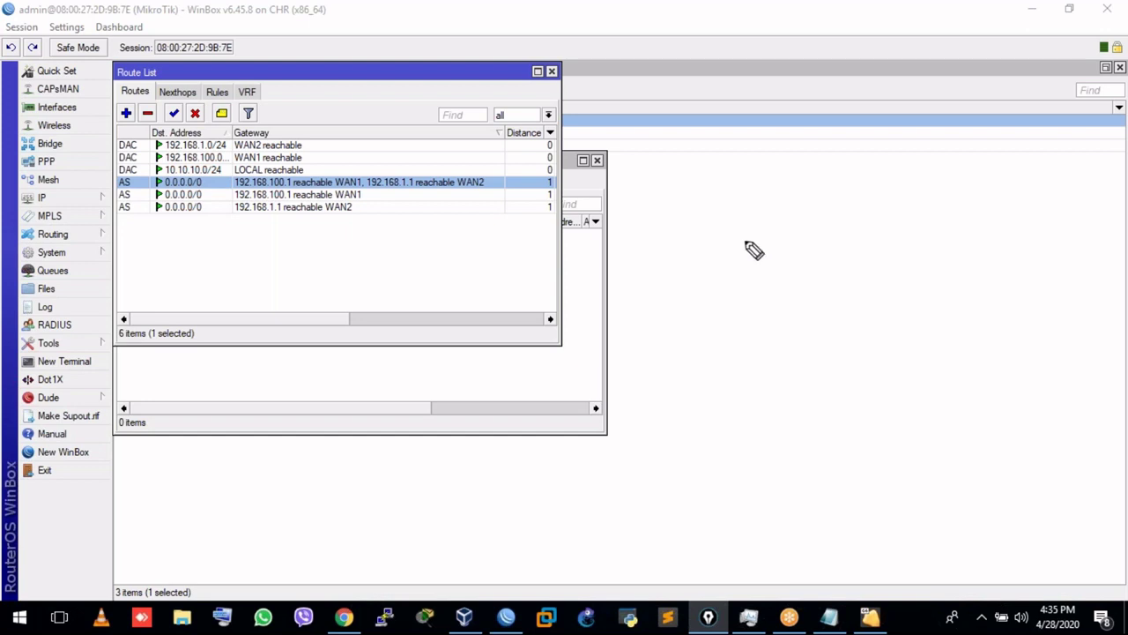
Sketch two internet clouds linked to a router, a PC below, and fb.com beside it.
mouse_move(771, 262)
left_mouse_down()
mouse_move(737, 221)
mouse_move(732, 167)
mouse_move(746, 186)
left_mouse_up()
mouse_move(943, 128)
left_mouse_down()
mouse_move(990, 194)
mouse_move(937, 132)
mouse_move(963, 113)
left_mouse_up()
mouse_move(922, 215)
left_mouse_down()
mouse_move(860, 295)
mouse_move(892, 288)
left_mouse_up()
mouse_move(832, 317)
left_mouse_down()
mouse_move(857, 344)
mouse_move(830, 357)
mouse_move(826, 421)
mouse_move(810, 449)
mouse_move(850, 421)
left_mouse_up()
left_click_drag(844, 472, 855, 487)
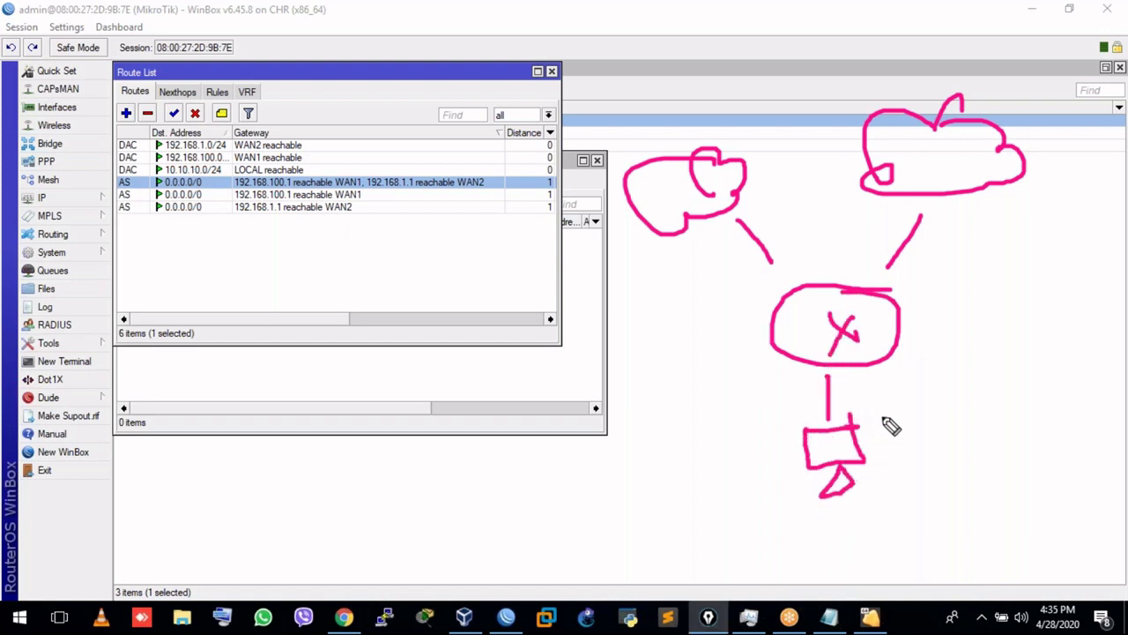
mouse_move(888, 379)
left_mouse_down()
mouse_move(901, 432)
mouse_move(911, 403)
mouse_move(1002, 398)
left_mouse_up()
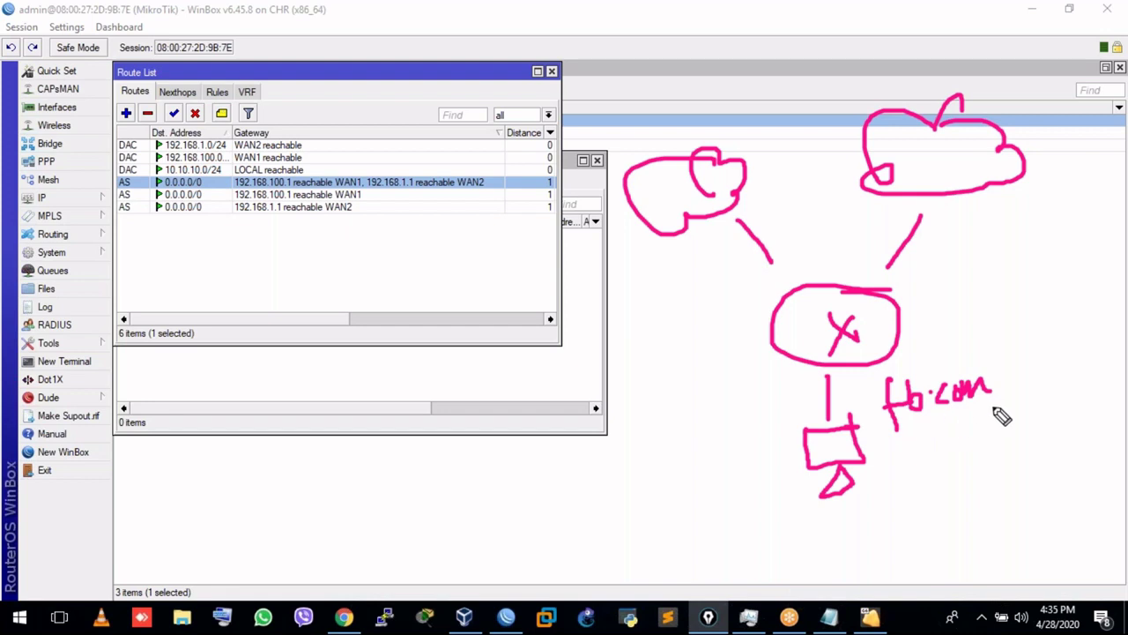
Label the uplinks 1 and 2 and the clouds WL and AD.
left_click_drag(741, 266, 746, 289)
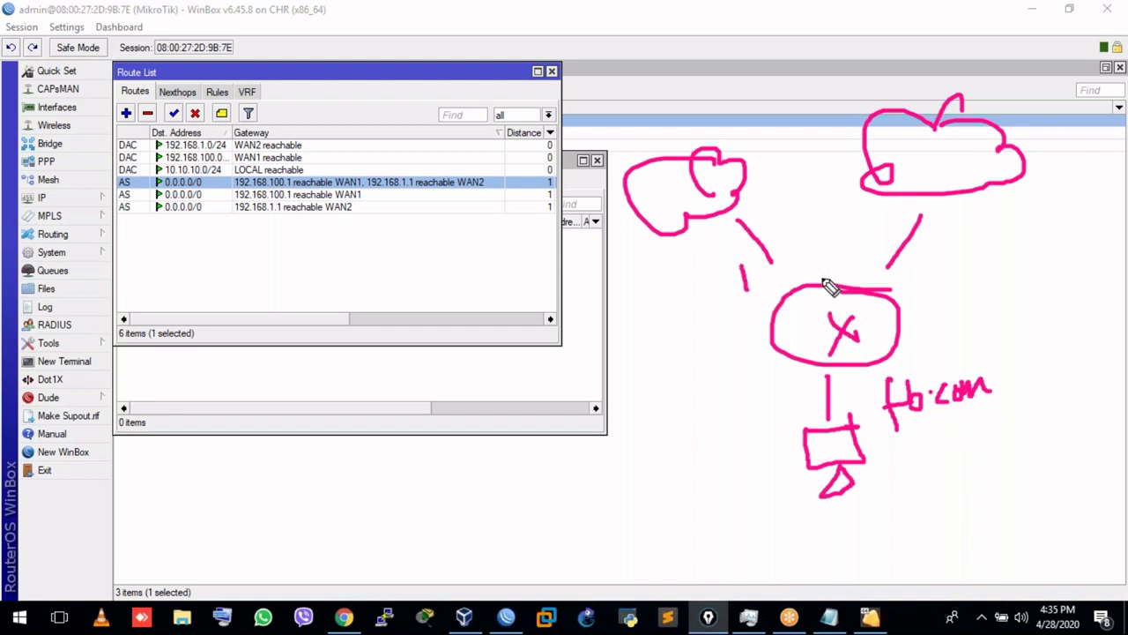
left_click_drag(922, 265, 962, 285)
mouse_move(639, 114)
left_mouse_down()
mouse_move(667, 126)
mouse_move(671, 104)
left_mouse_up()
left_click_drag(679, 99, 697, 131)
mouse_move(908, 95)
left_mouse_down()
mouse_move(925, 102)
mouse_move(920, 86)
mouse_move(936, 99)
left_mouse_up()
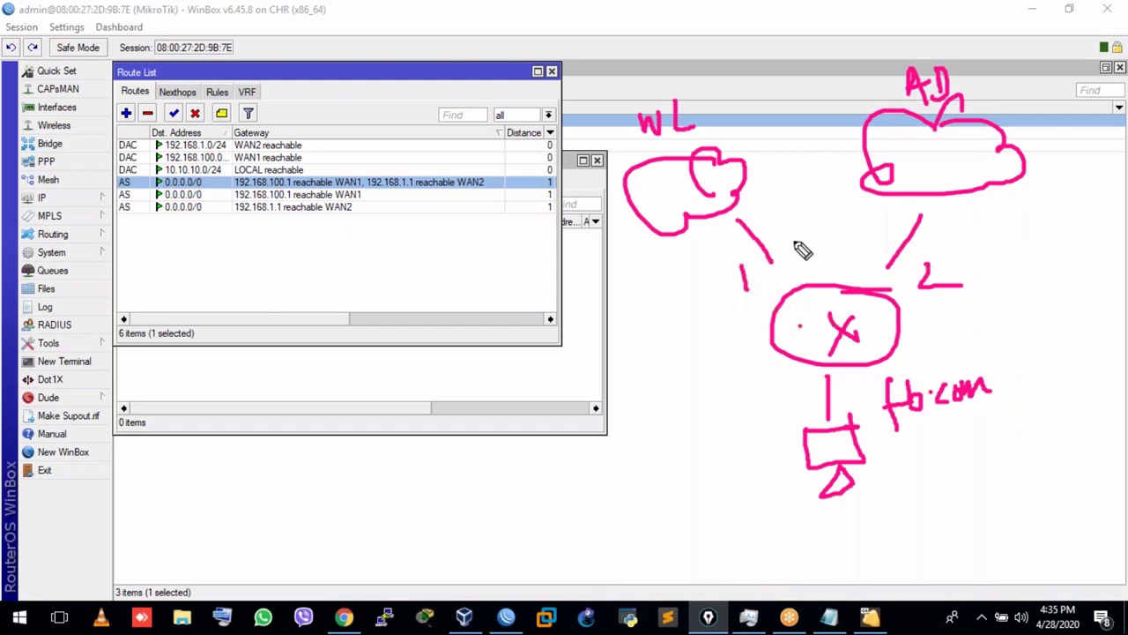
Draw the fb.com request path out through WL and its return path to the PC.
left_click_drag(802, 258, 742, 122)
mouse_move(721, 62)
left_mouse_down()
mouse_move(715, 81)
mouse_move(747, 84)
mouse_move(791, 58)
mouse_move(832, 62)
left_mouse_up()
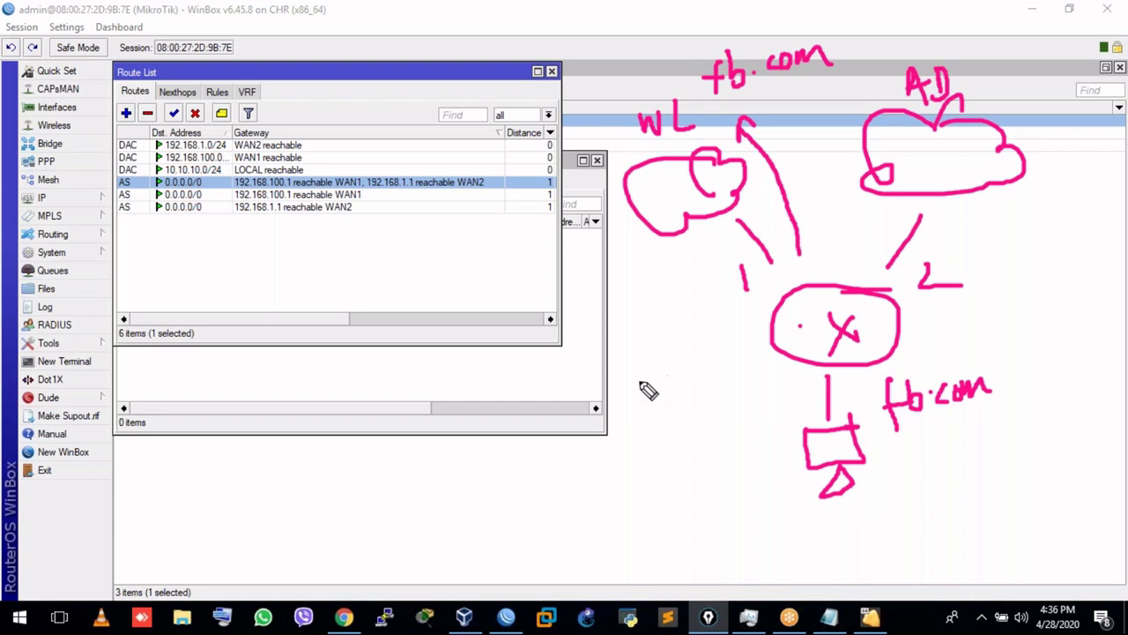
mouse_move(691, 369)
left_mouse_down()
mouse_move(622, 374)
mouse_move(628, 453)
mouse_move(743, 448)
mouse_move(735, 375)
mouse_move(687, 363)
mouse_move(662, 401)
mouse_move(646, 393)
mouse_move(697, 390)
mouse_move(670, 415)
mouse_move(685, 408)
left_mouse_up()
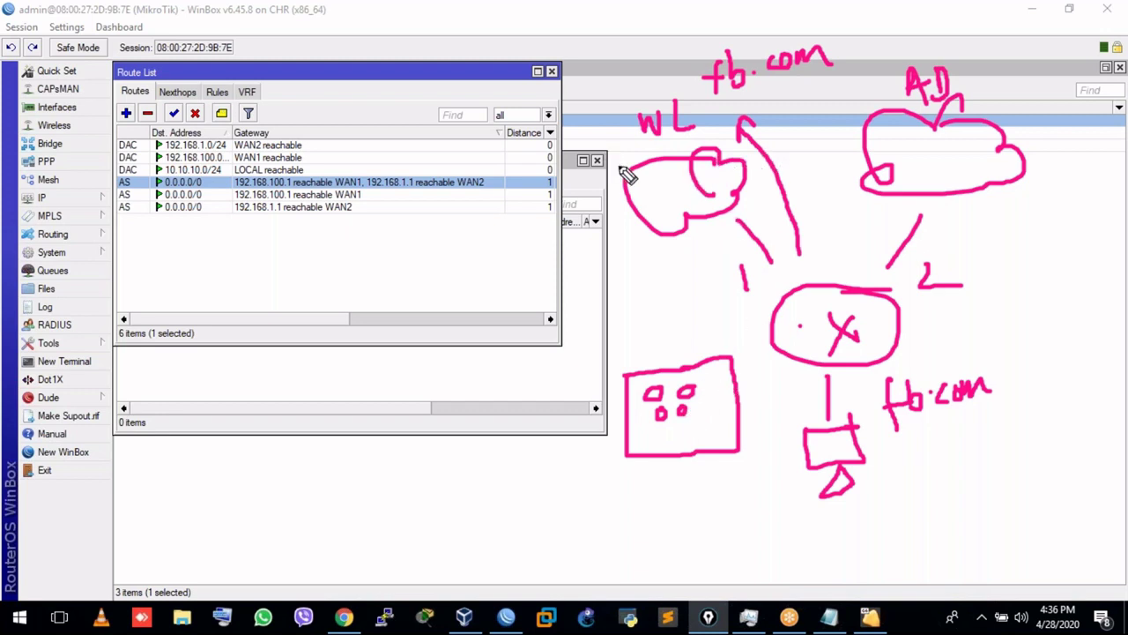
mouse_move(781, 125)
left_mouse_down()
mouse_move(835, 236)
mouse_move(832, 257)
mouse_move(761, 325)
mouse_move(798, 410)
mouse_move(791, 403)
left_mouse_up()
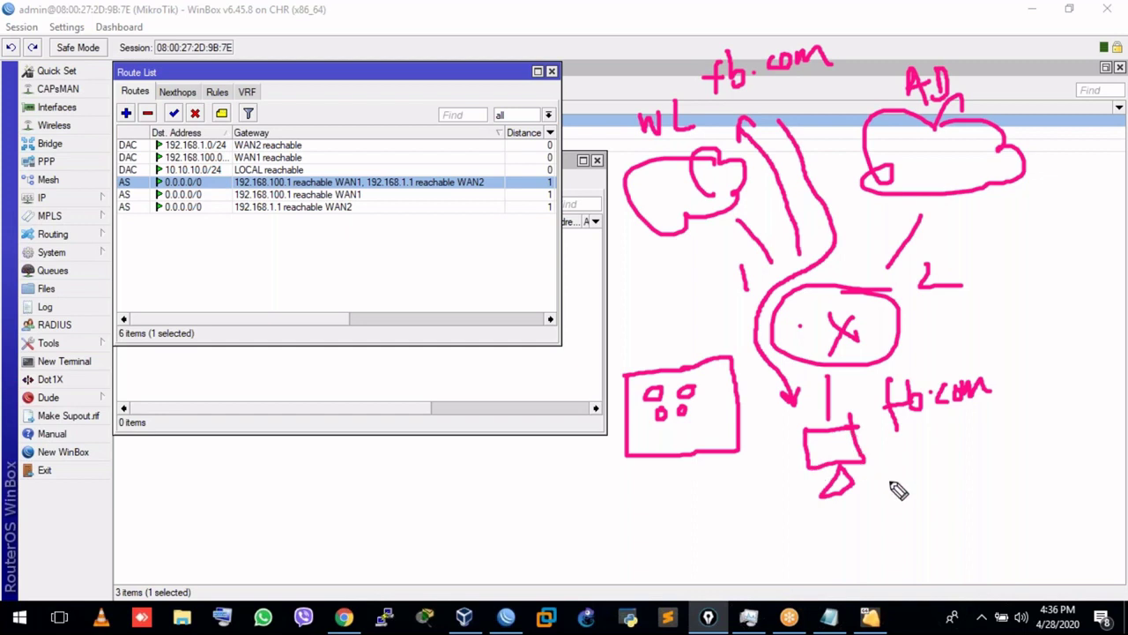
left_click_drag(904, 481, 923, 474)
Add outward arrows on both router links and write '1.' beside the AD cloud.
left_click_drag(702, 280, 652, 262)
left_click_drag(996, 278, 1025, 252)
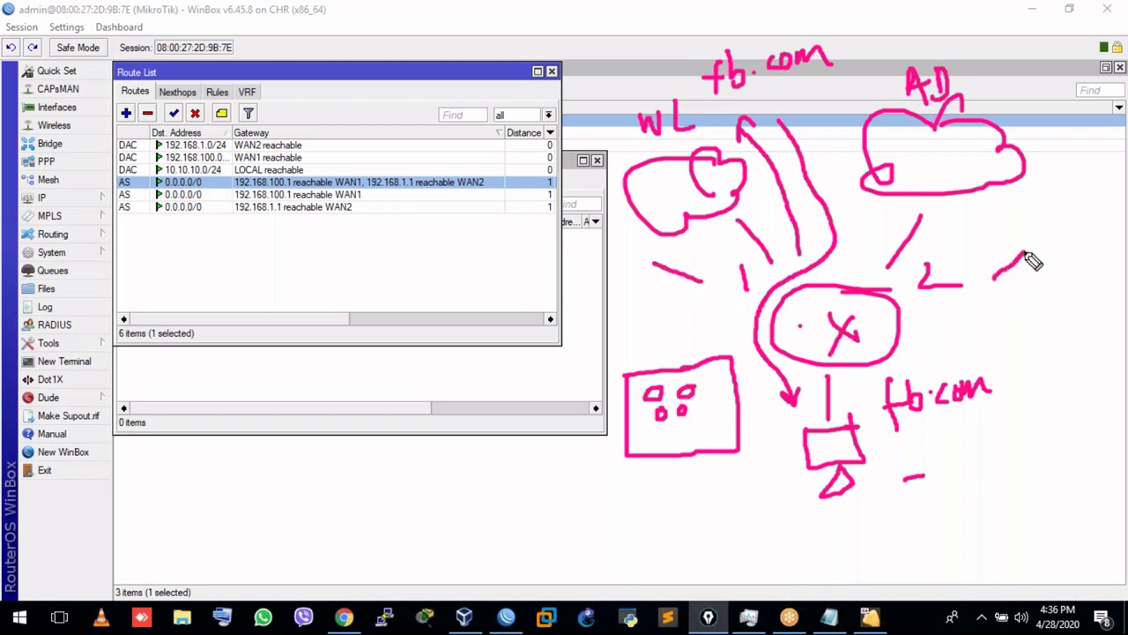
left_click_drag(655, 282, 668, 265)
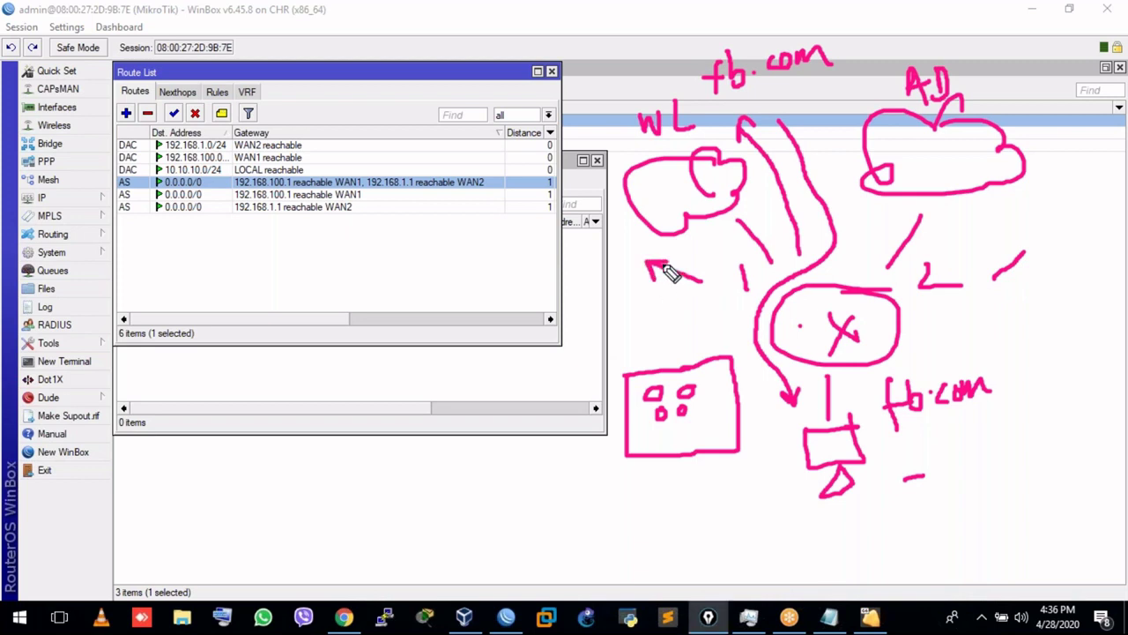
left_click_drag(1015, 257, 1024, 258)
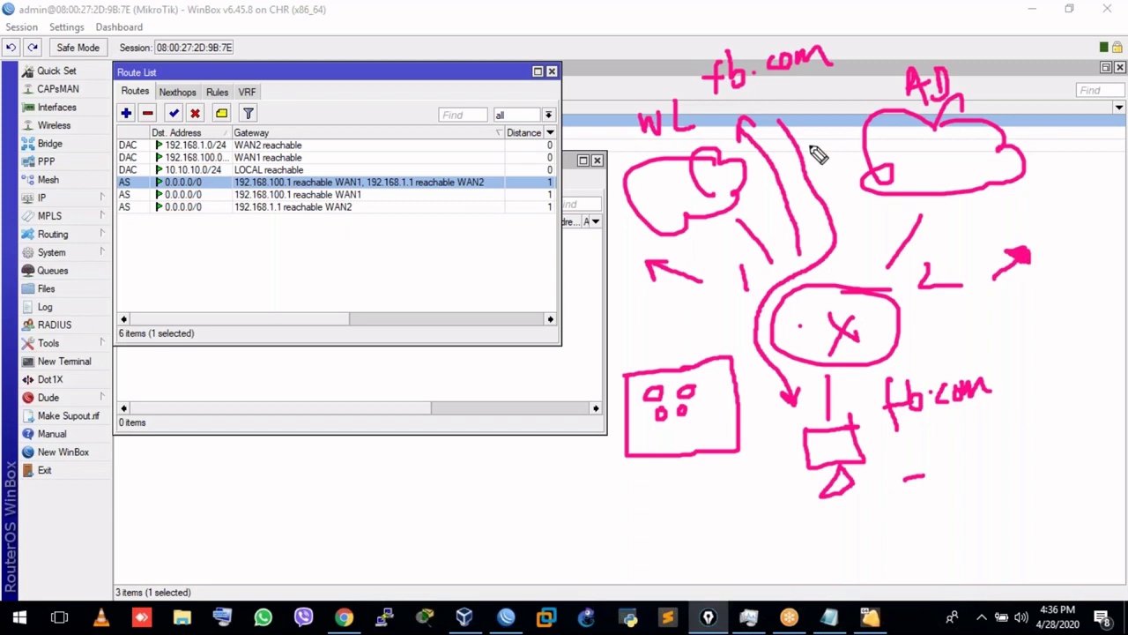
left_click_drag(1036, 183, 1035, 203)
left_click(1046, 190)
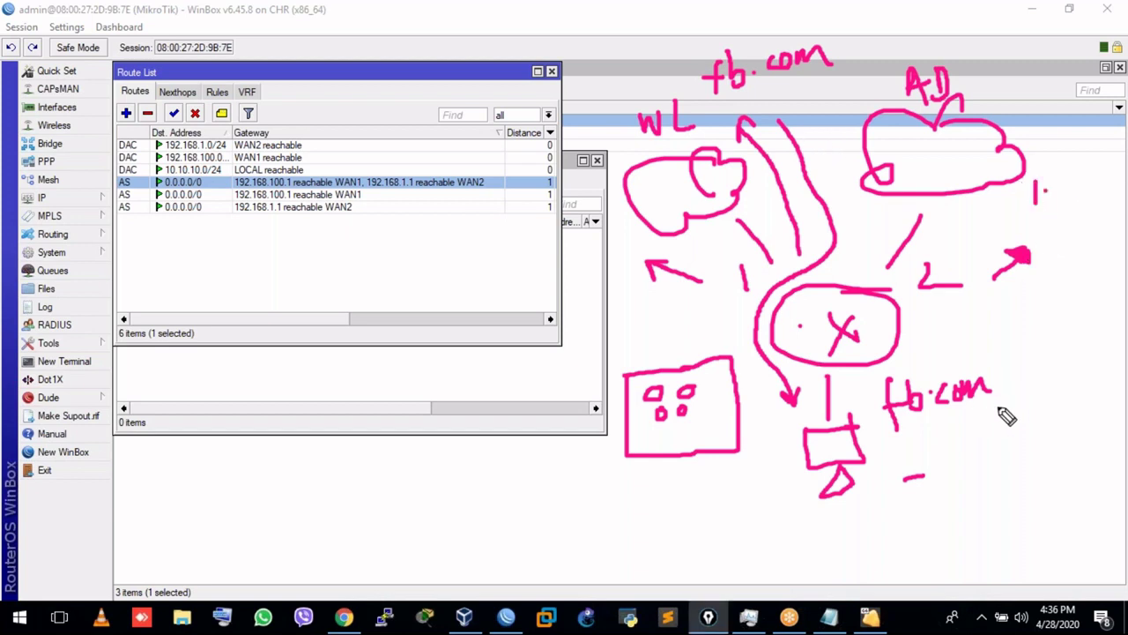